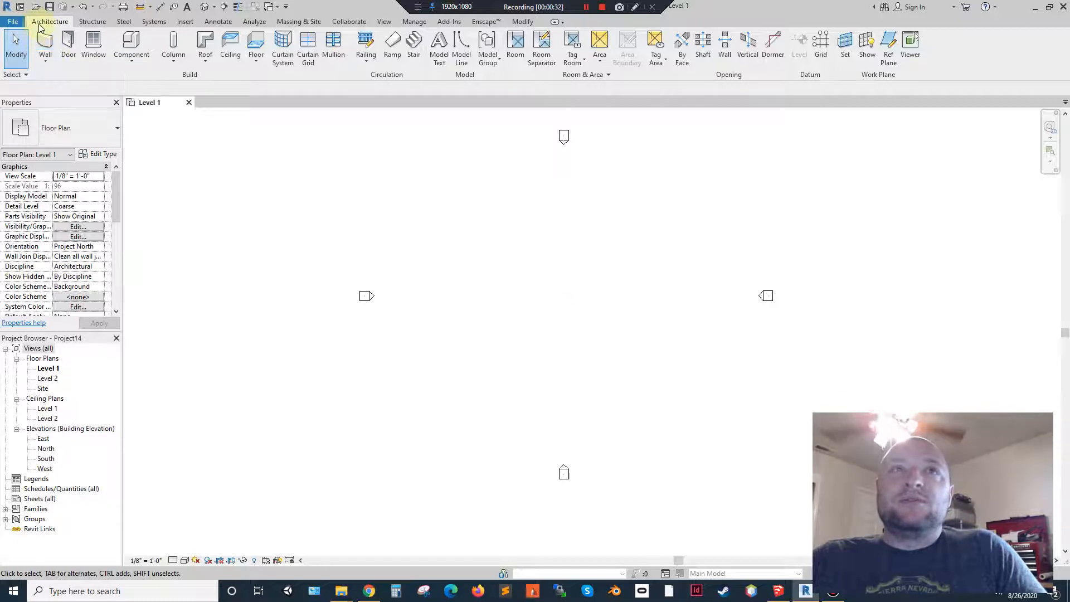
# - Draw a vertical Generic - 8" wall 10' long on Level 1, with the location line set to Wall Centerline
pyautogui.scroll(-3, 106, 25)
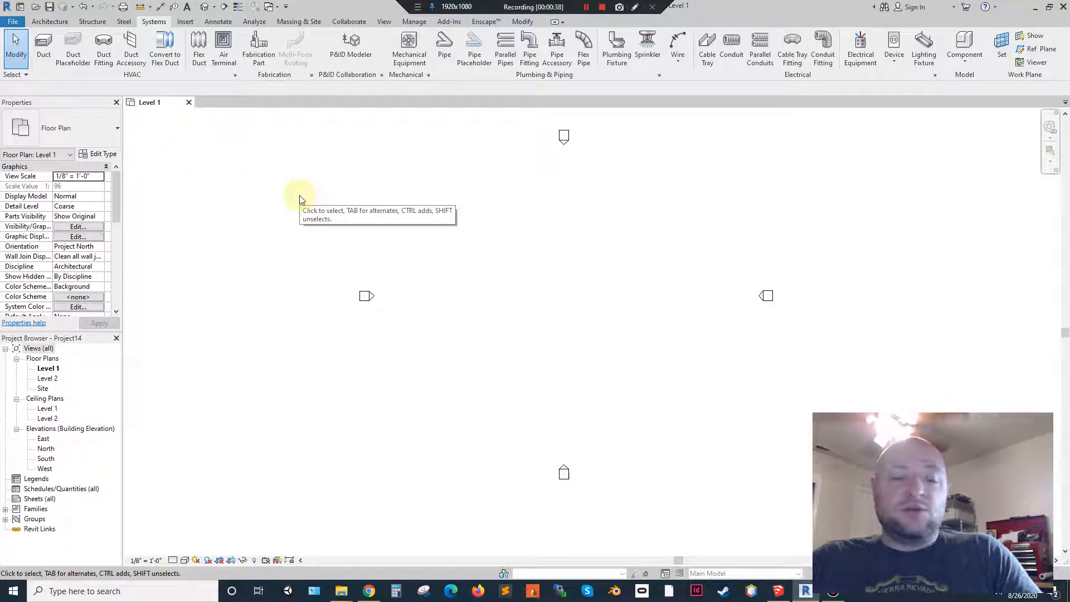
pyautogui.click(49, 21)
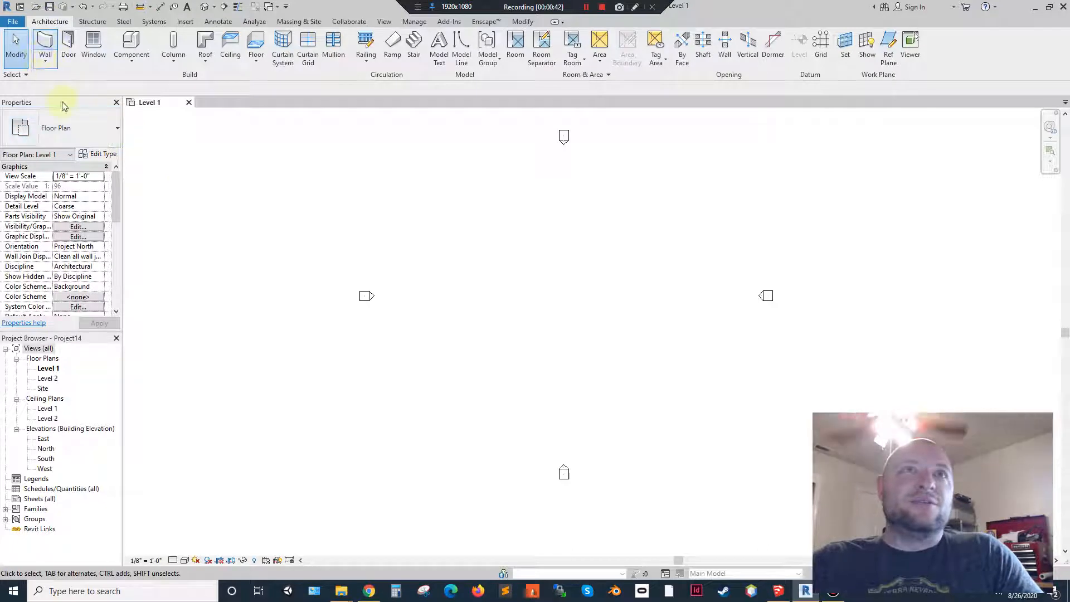
pyautogui.click(47, 44)
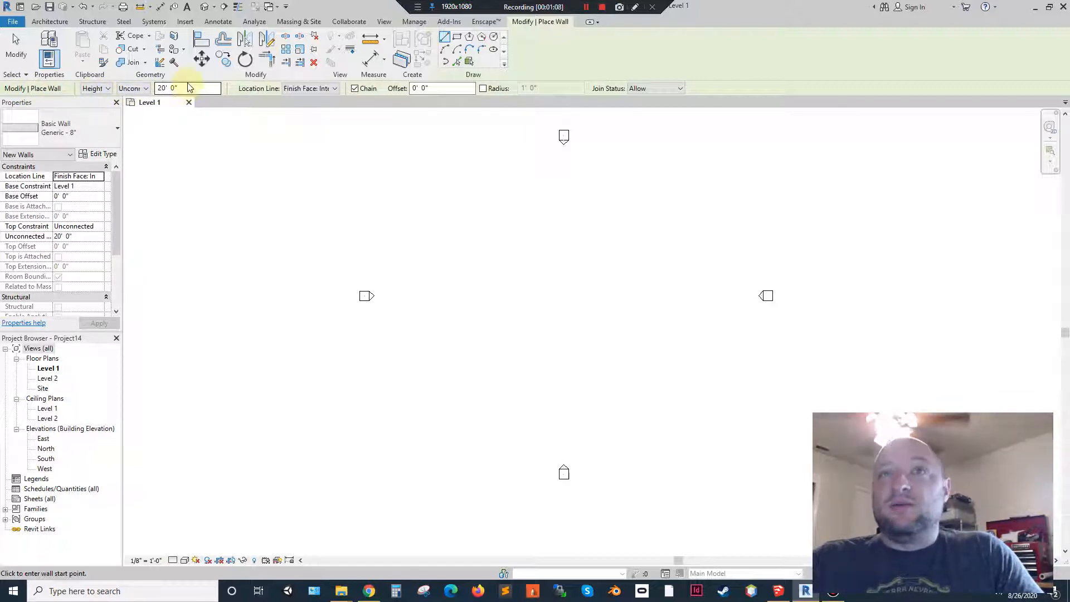
pyautogui.click(308, 90)
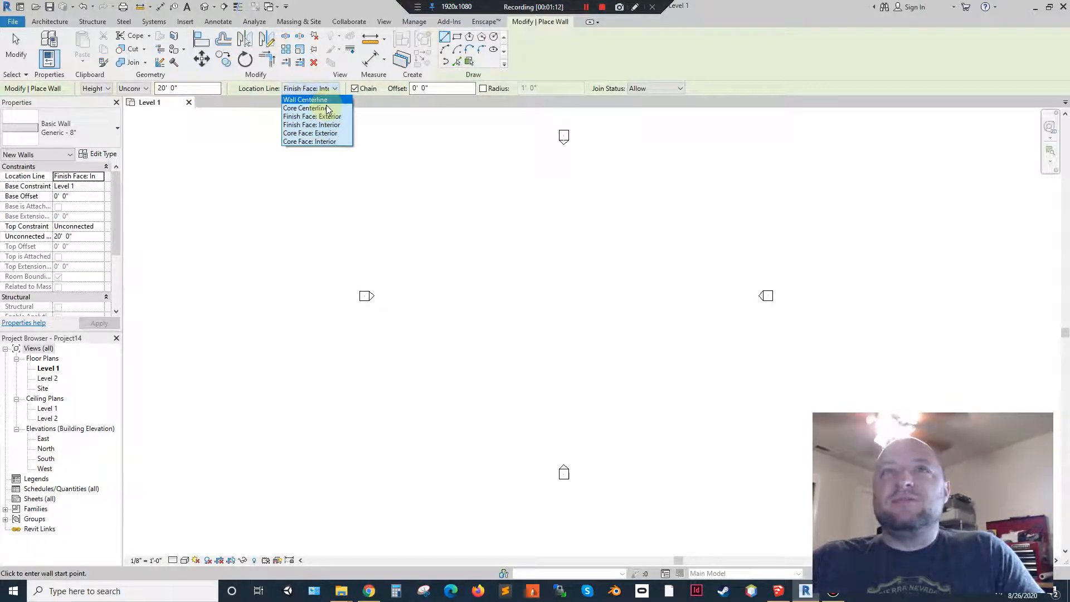
pyautogui.click(312, 98)
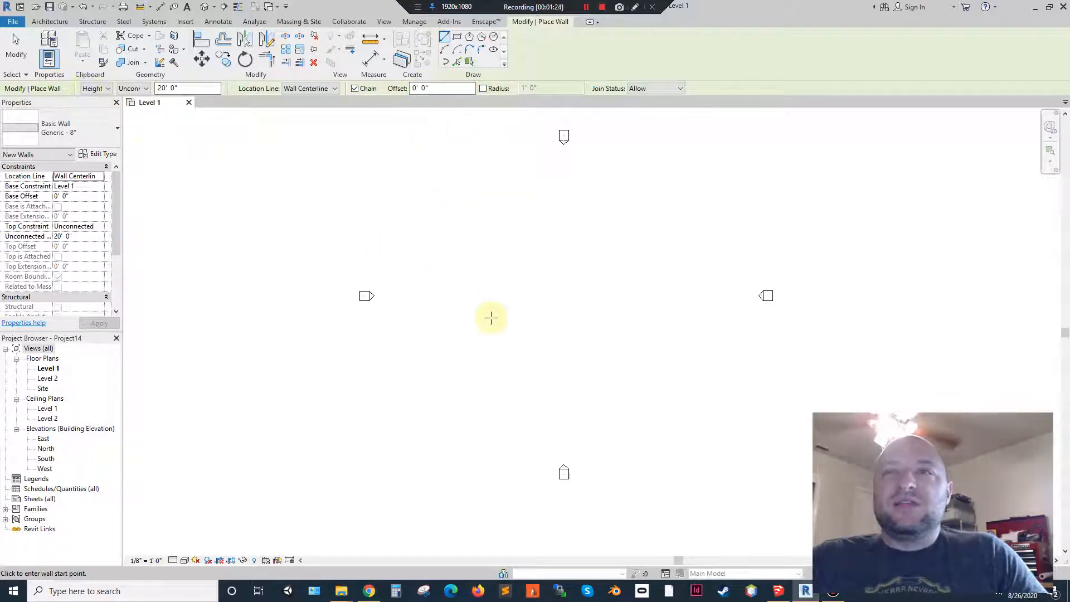
pyautogui.click(520, 329)
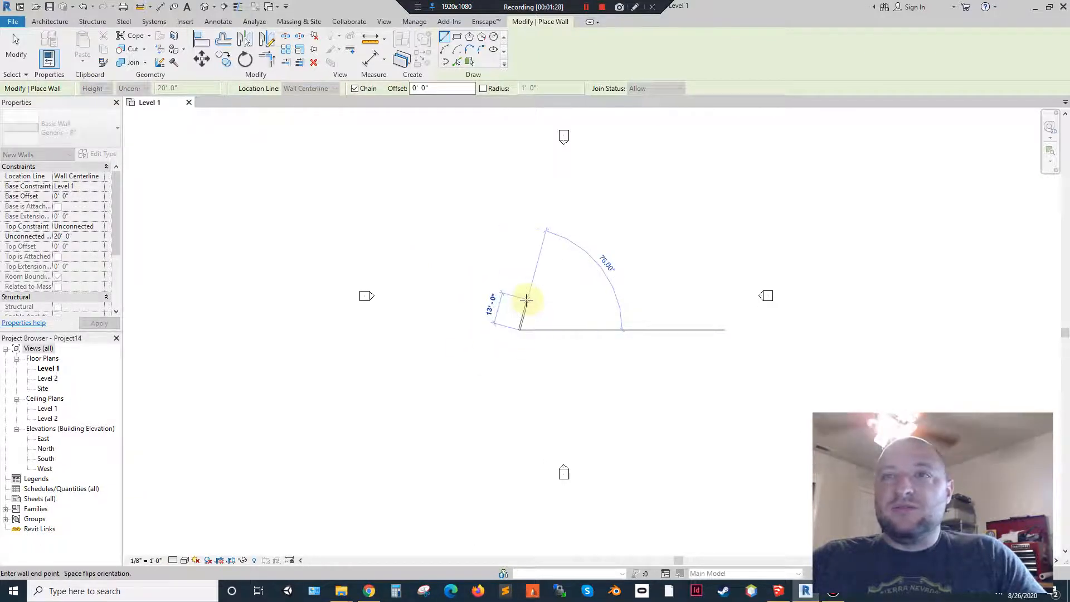
pyautogui.scroll(4, 528, 299)
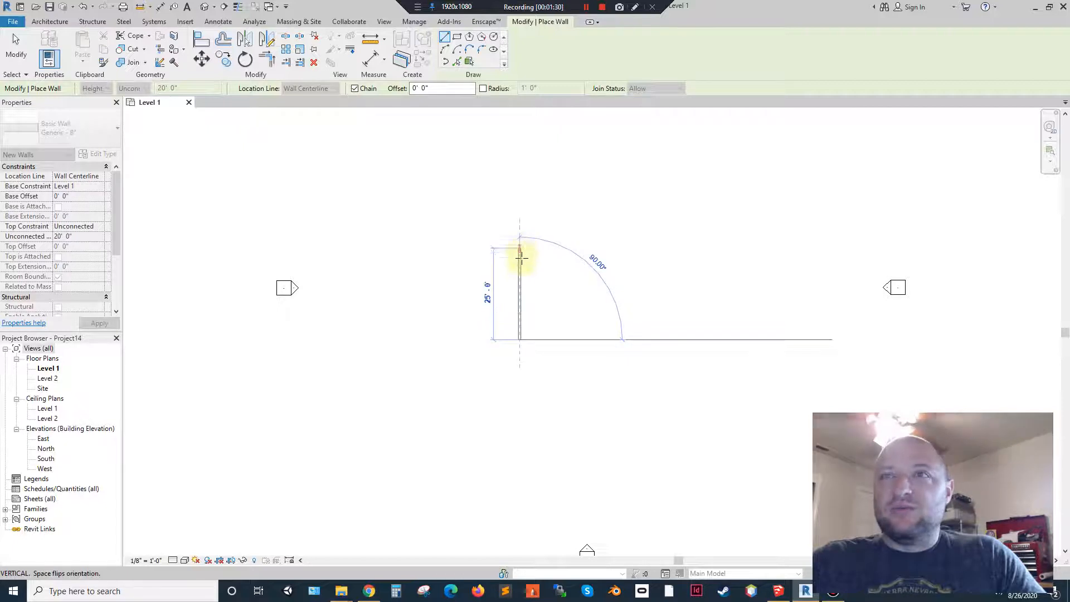
pyautogui.scroll(3, 521, 290)
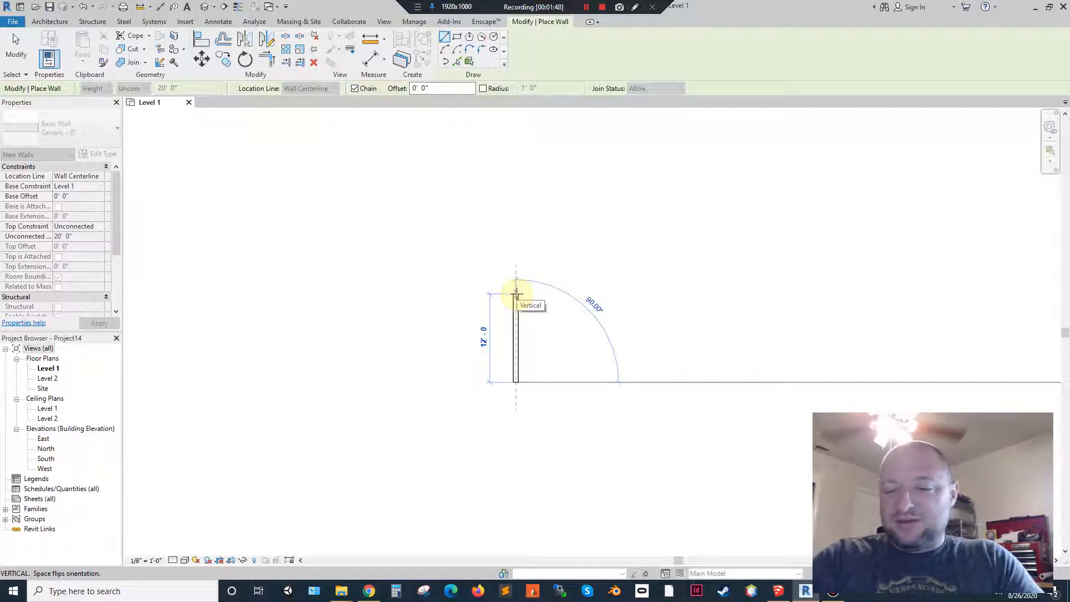
pyautogui.write('1')
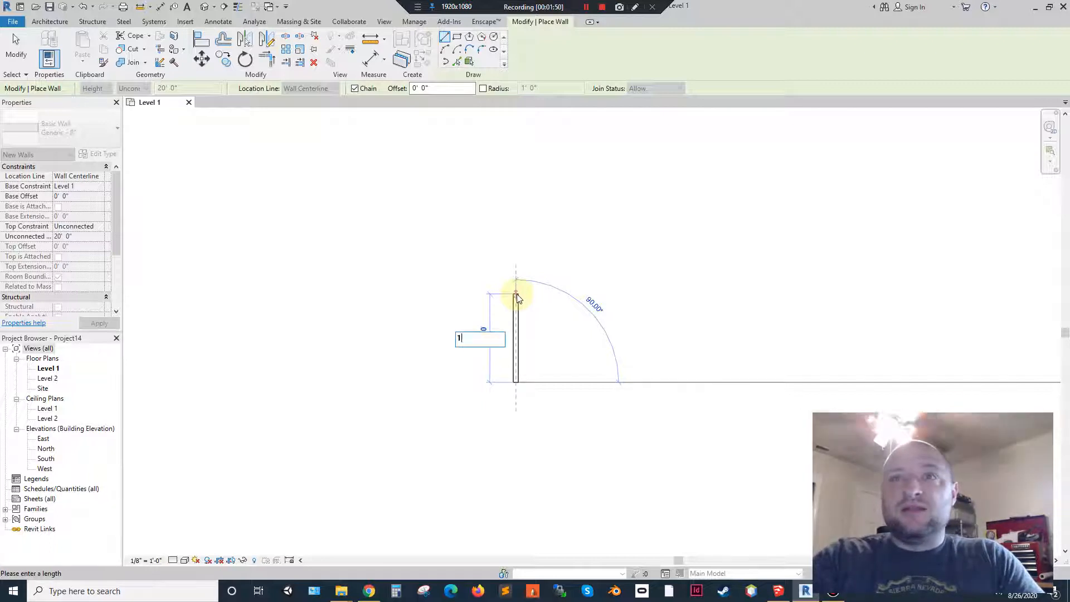
pyautogui.write('0')
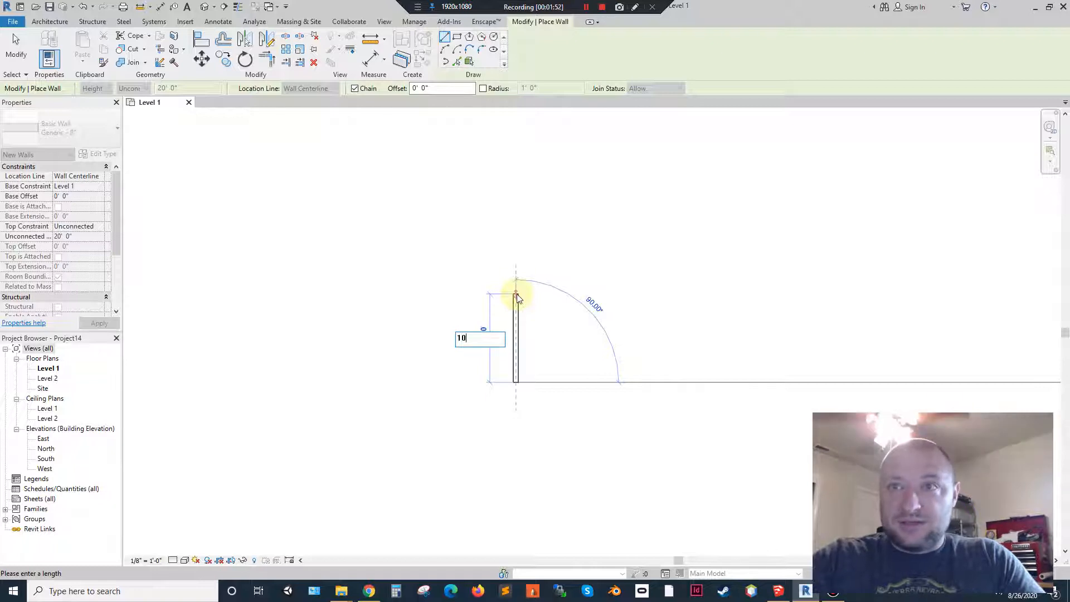
pyautogui.press('Return')
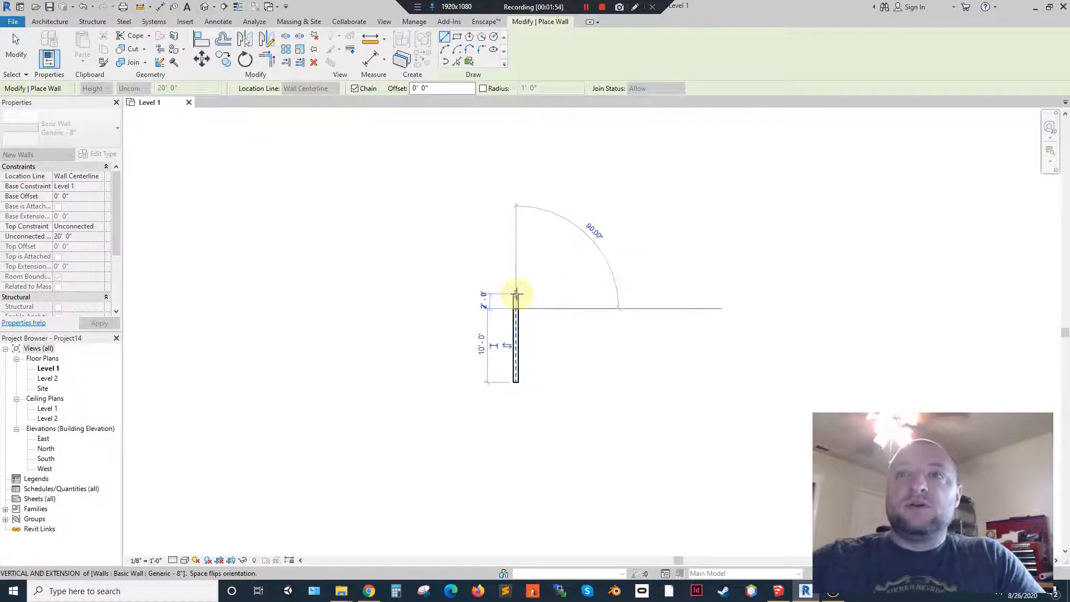
# - Add three more walls from the 10' wall's upper end to close a 10' by 10' square room
pyautogui.click(589, 309)
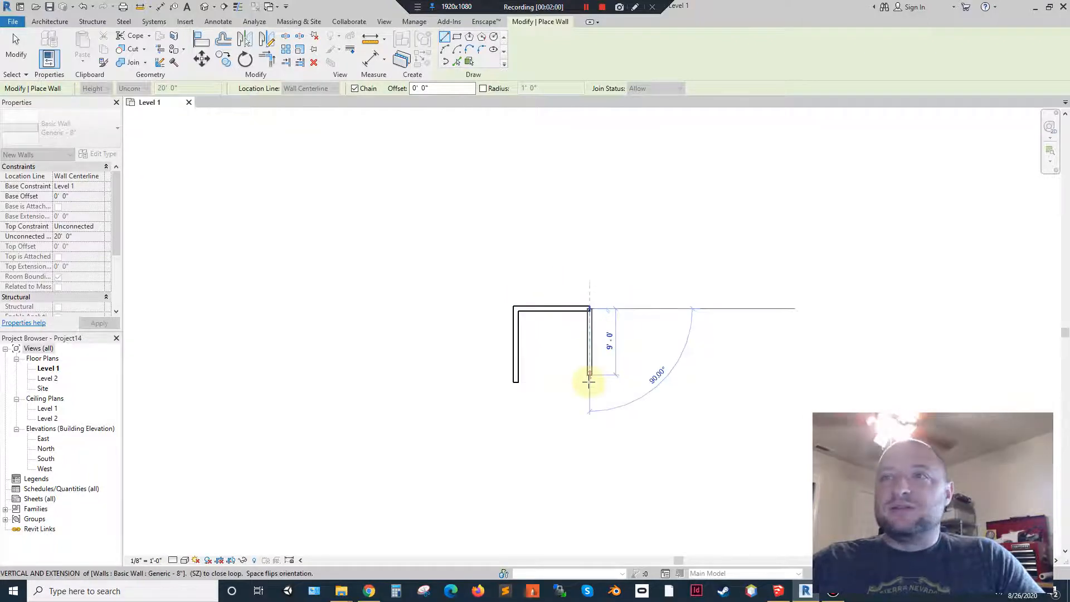
pyautogui.click(589, 381)
pyautogui.click(514, 381)
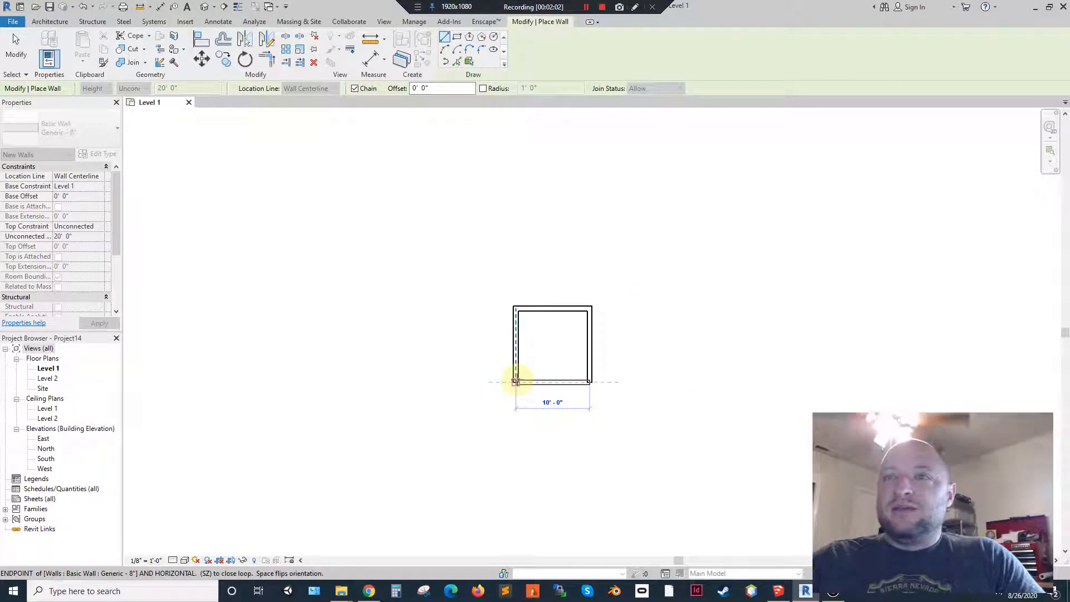
pyautogui.click(515, 382)
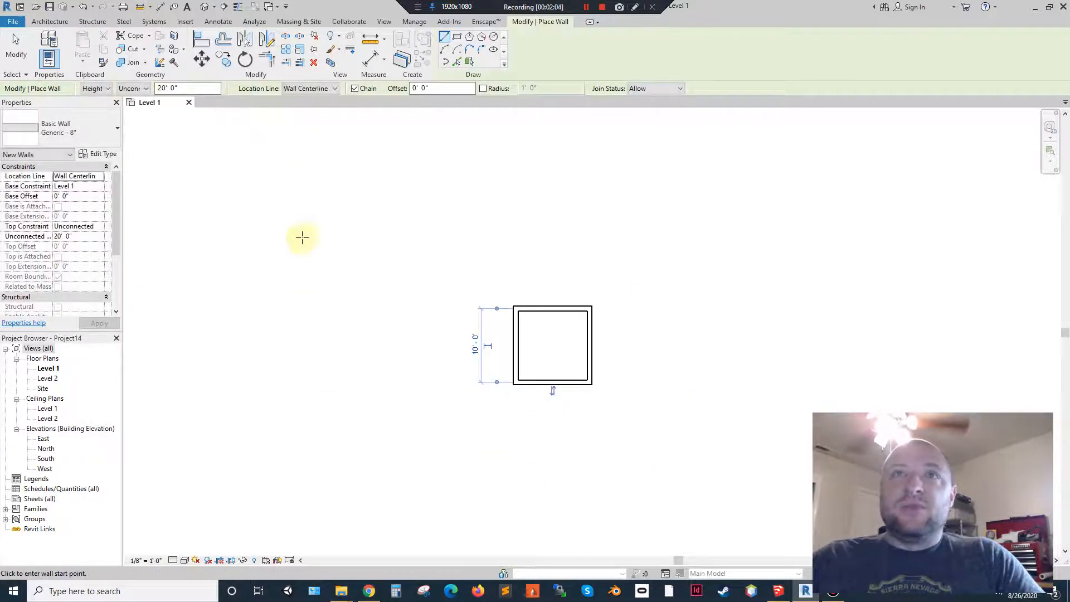
# - Draw a second 10' by 10' square room about 5' east of the first, using the Finish Face: Exterior location line
pyautogui.click(302, 92)
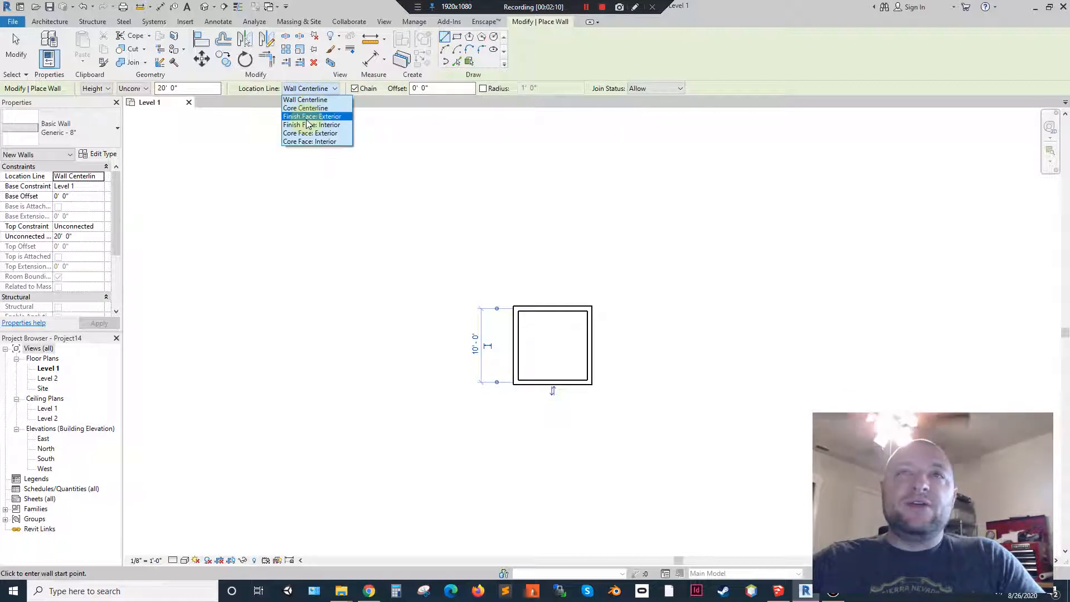
pyautogui.click(307, 116)
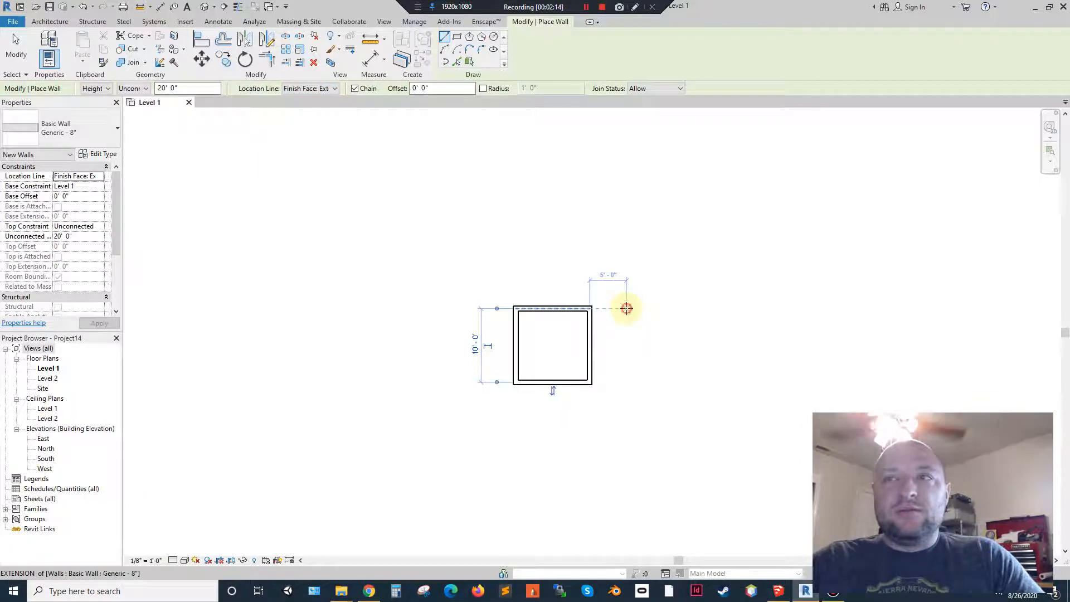
pyautogui.click(626, 309)
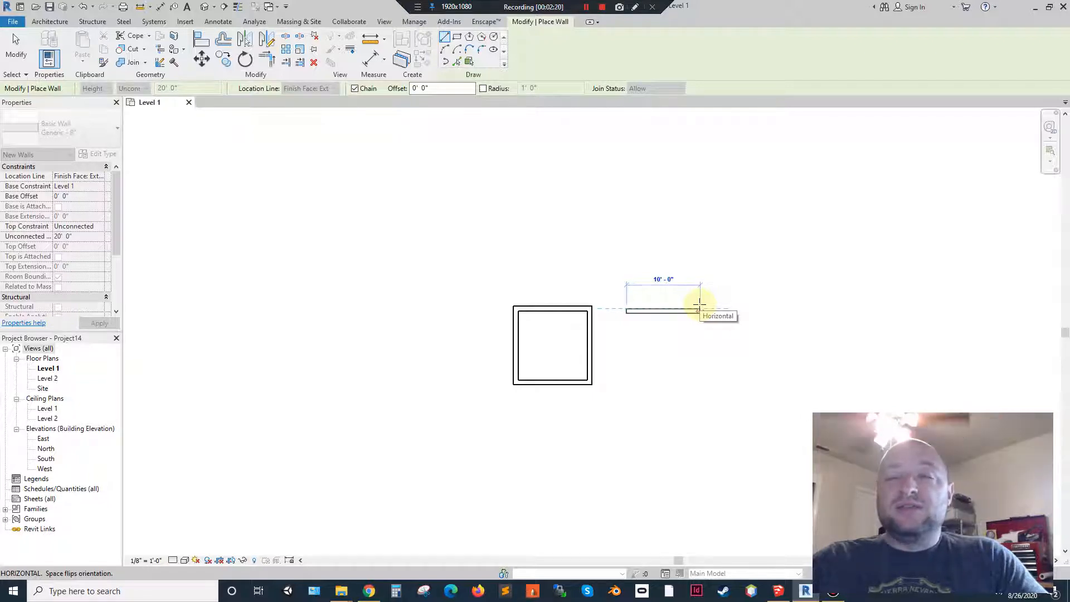
pyautogui.click(700, 305)
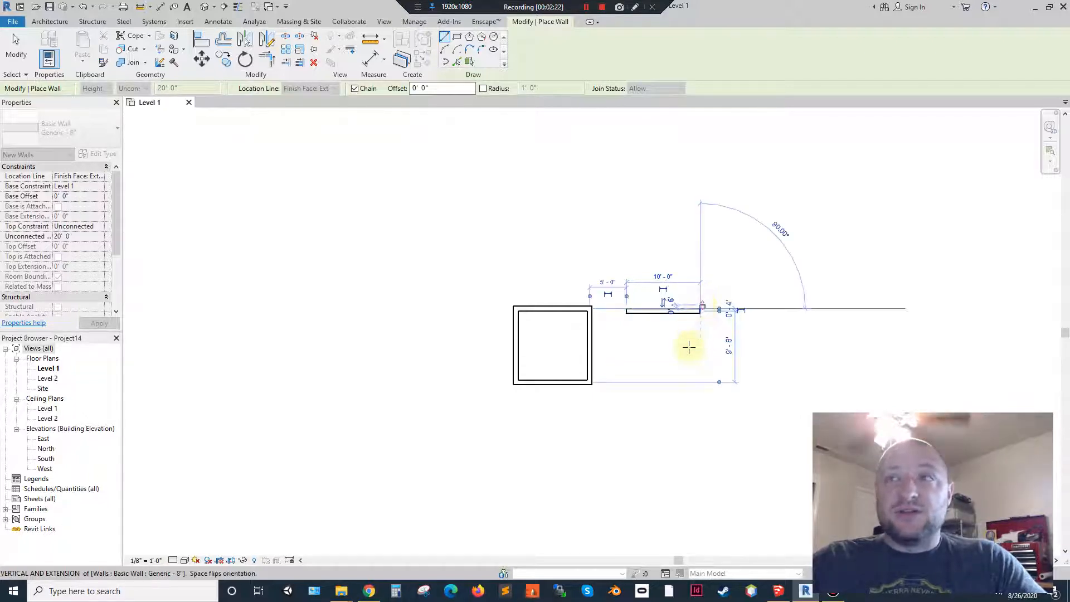
pyautogui.click(700, 383)
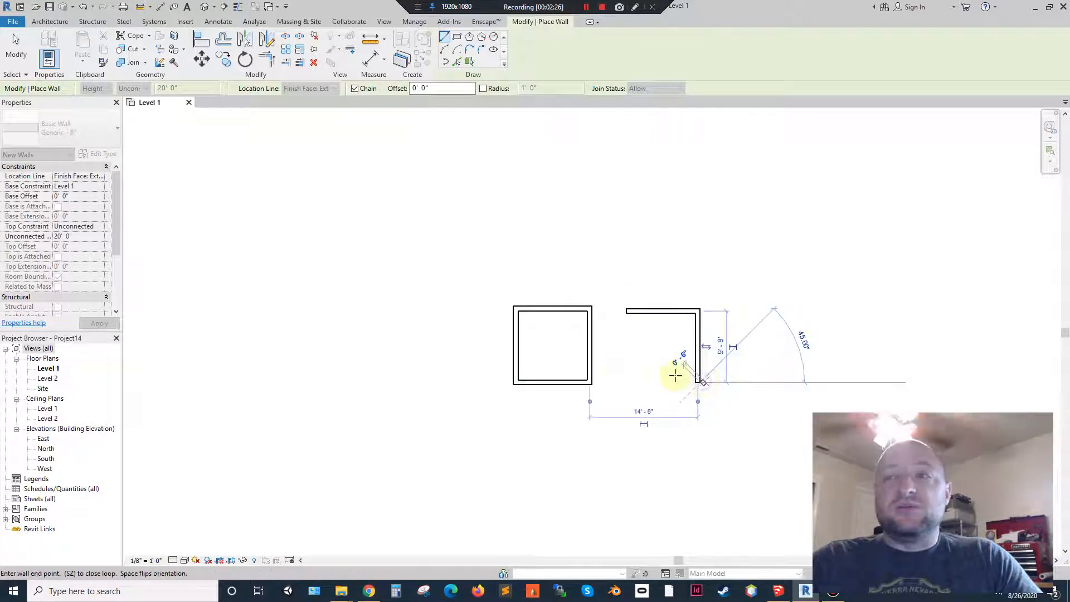
pyautogui.click(626, 382)
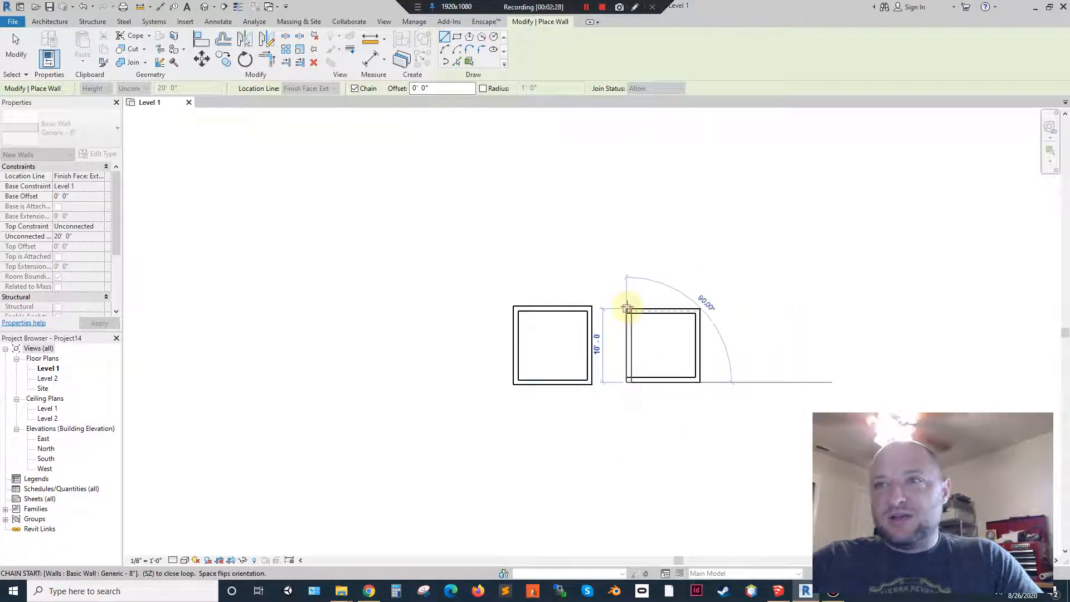
pyautogui.click(628, 312)
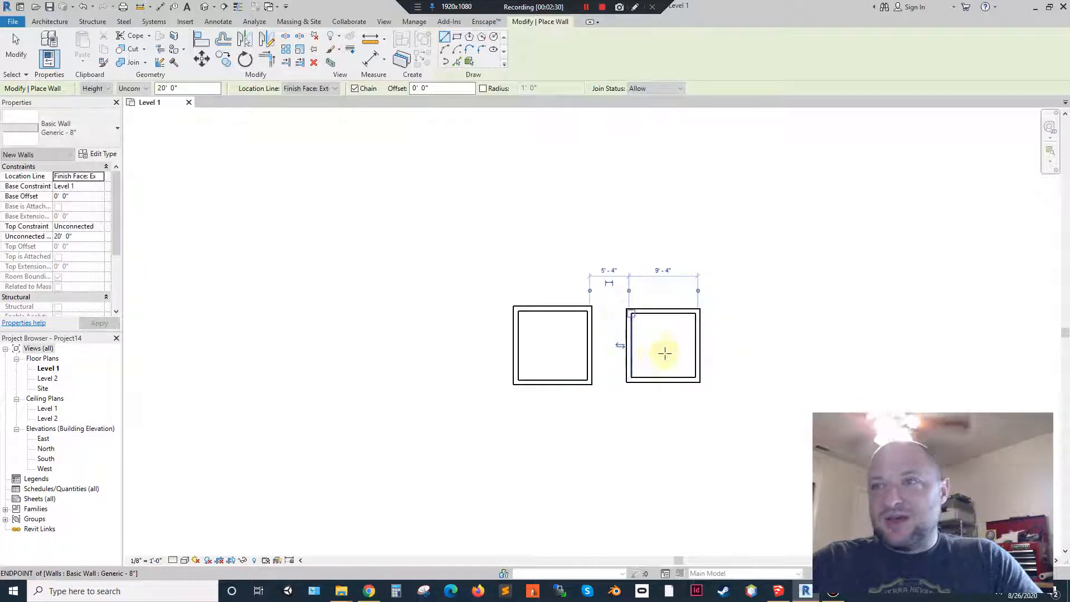
pyautogui.press('Escape')
pyautogui.press('Escape')
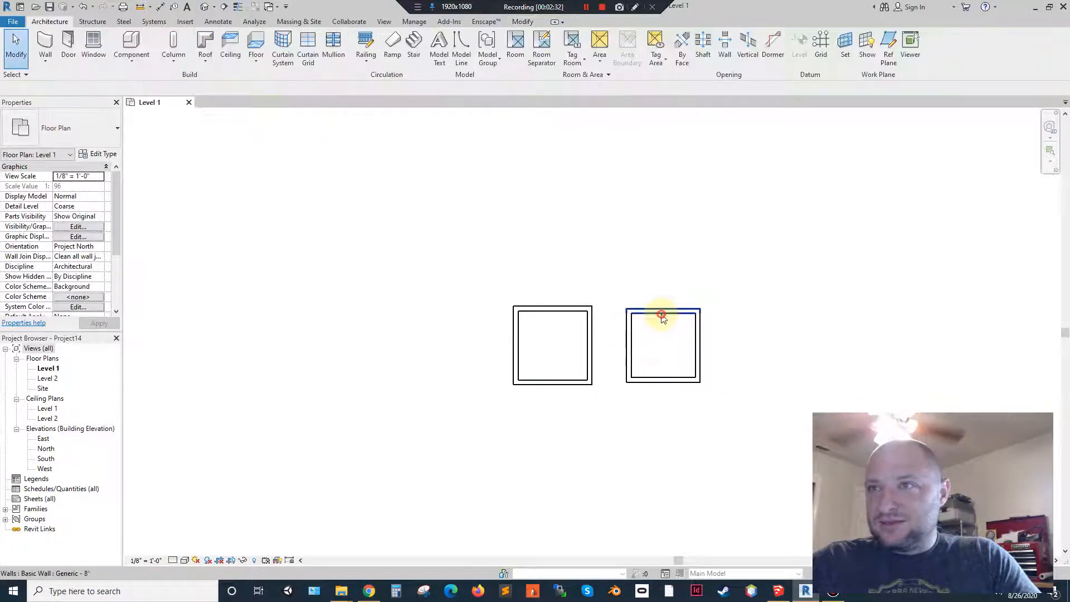
pyautogui.click(661, 314)
pyautogui.press('Escape')
# - Draw a third 10' by 10' square room east of the second, using the Finish Face: Interior location line
pyautogui.moveTo(700, 306); pyautogui.dragTo(469, 251, button='middle')
pyautogui.click(45, 45)
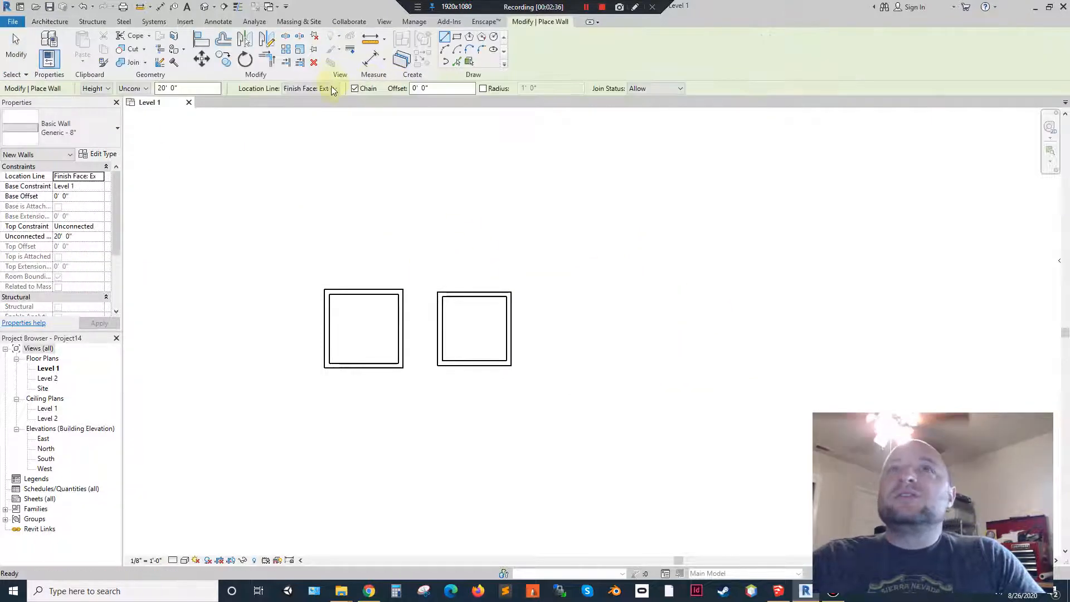
pyautogui.click(331, 89)
pyautogui.click(325, 124)
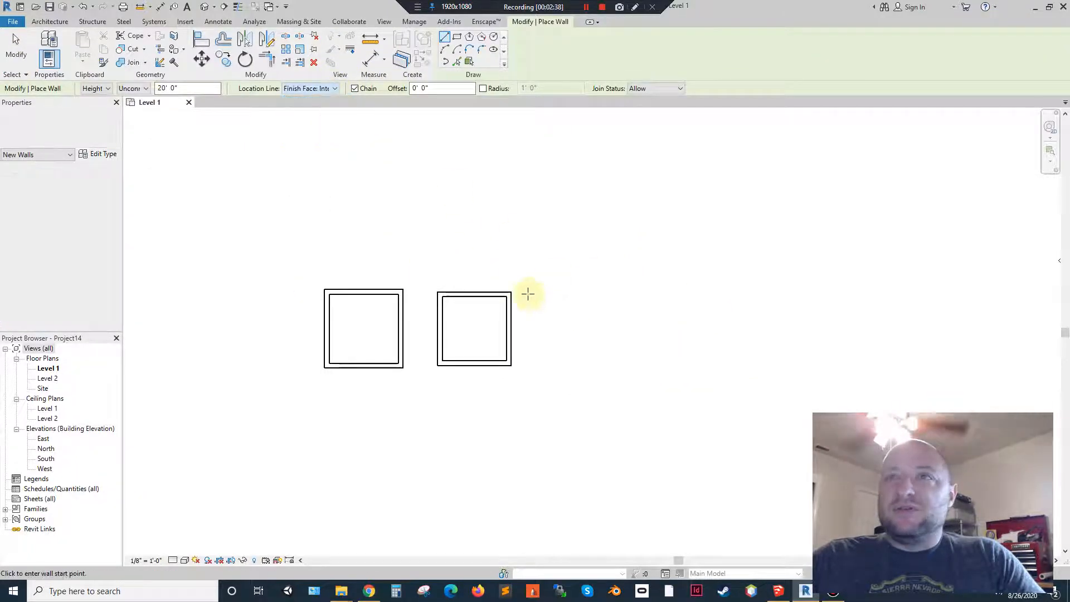
pyautogui.click(534, 290)
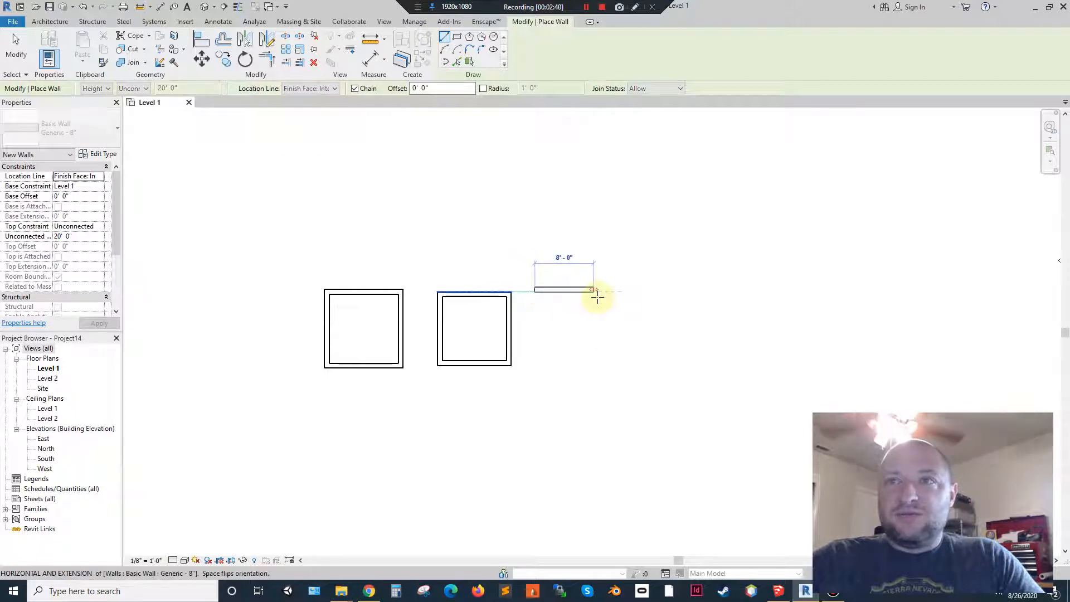
pyautogui.click(608, 291)
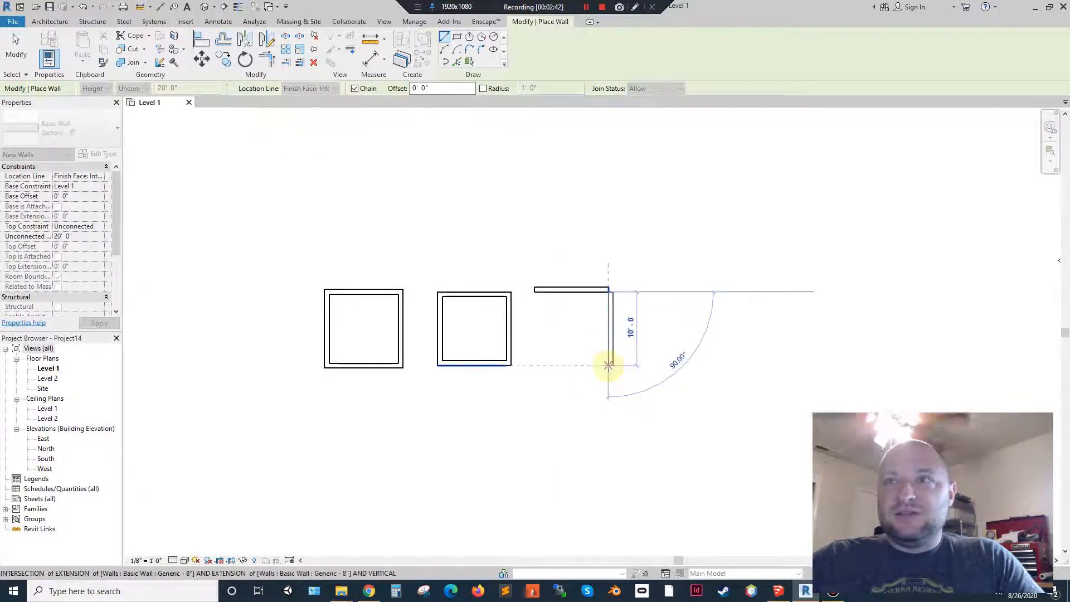
pyautogui.click(608, 365)
pyautogui.click(533, 366)
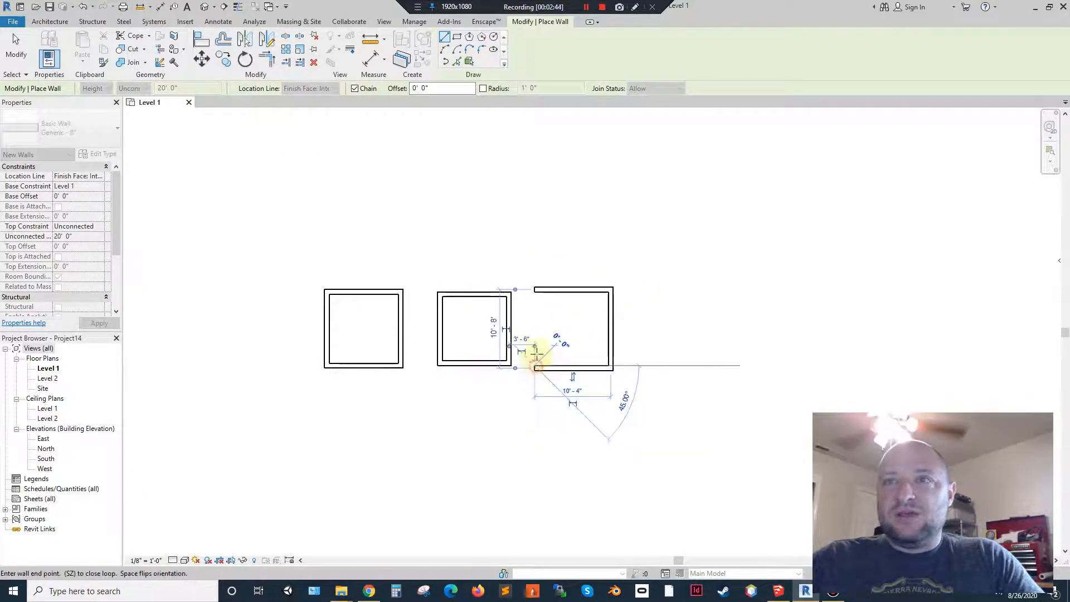
pyautogui.click(534, 290)
pyautogui.scroll(4, 532, 301)
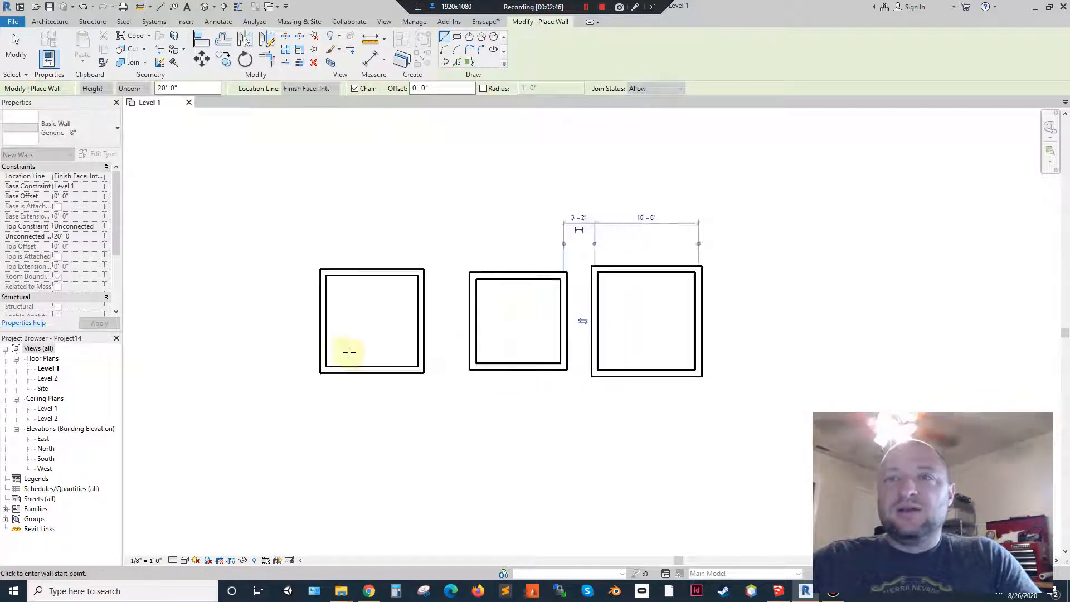
pyautogui.moveTo(540, 307); pyautogui.dragTo(446, 287, button='middle')
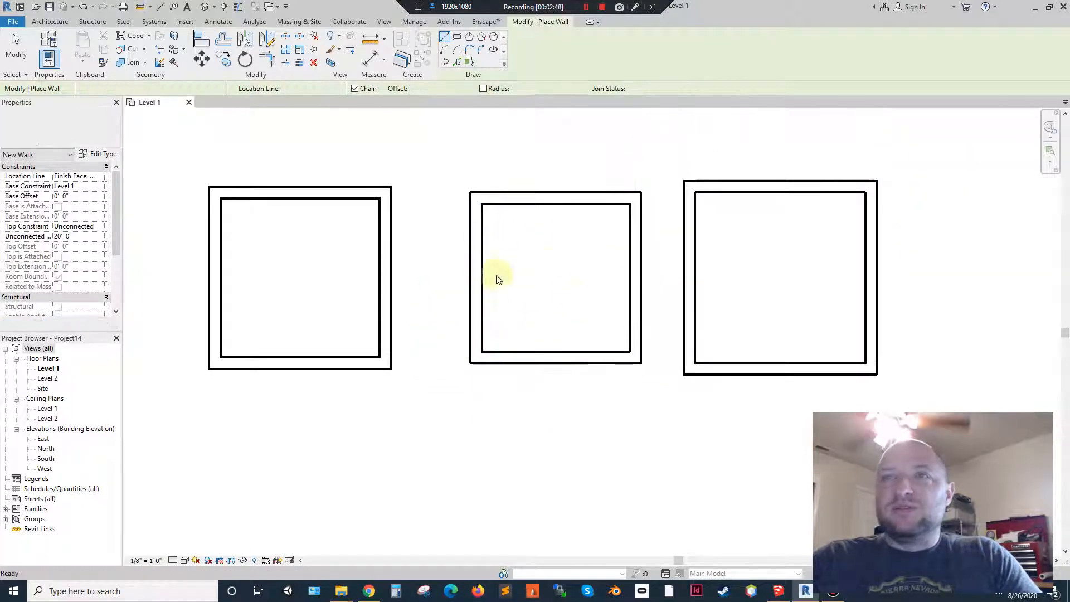
pyautogui.press('Escape')
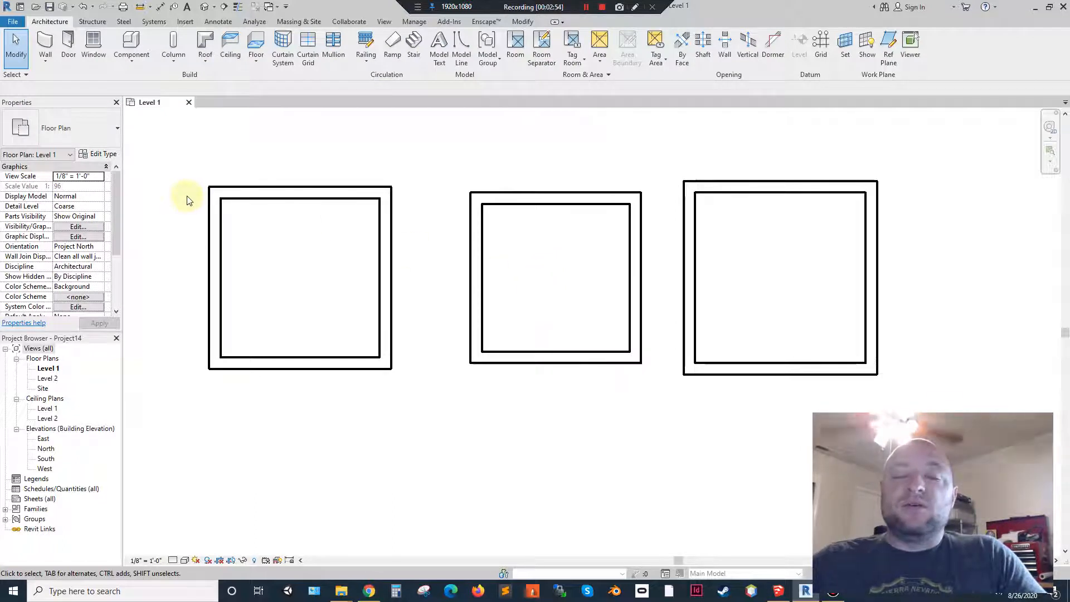
pyautogui.click(46, 44)
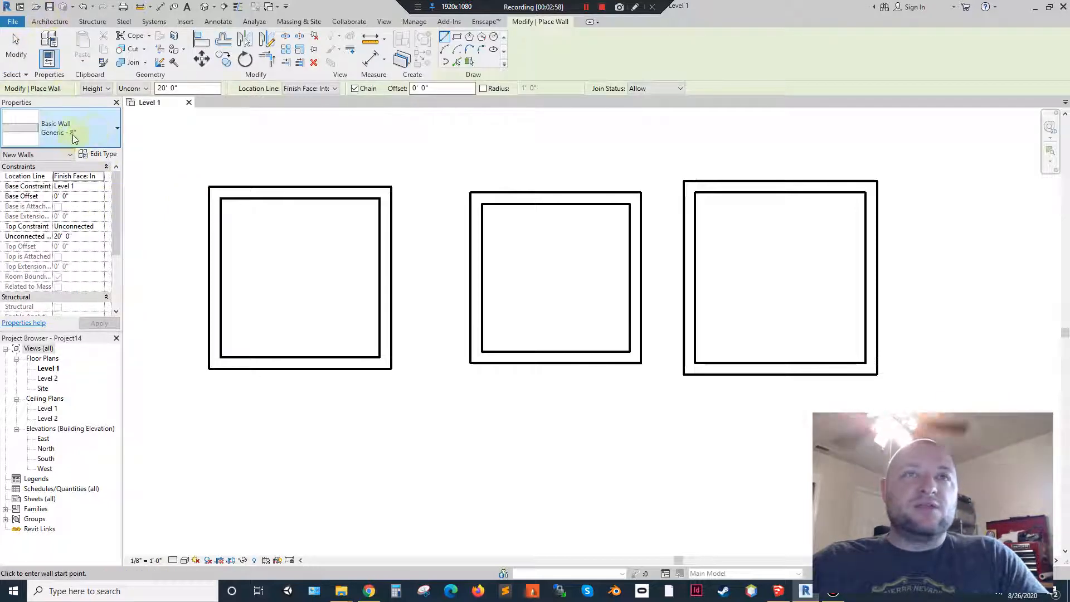
pyautogui.press('Escape')
pyautogui.press('Escape')
# - Open the layer structure of the Generic - 8" wall type from the first room's north wall
pyautogui.click(285, 191)
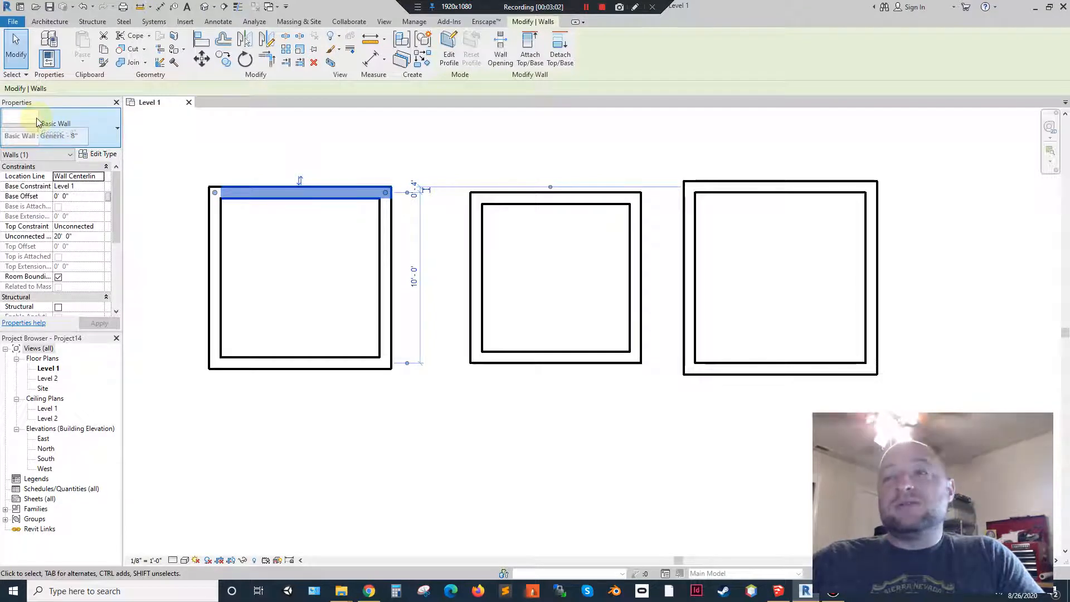
pyautogui.click(90, 155)
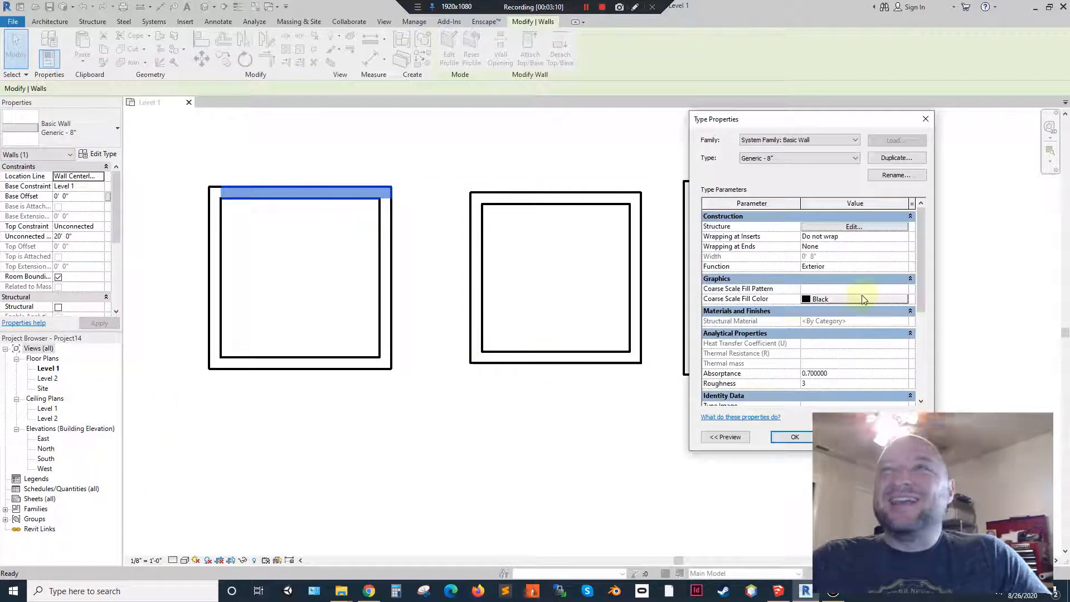
pyautogui.moveTo(783, 120); pyautogui.dragTo(773, 39)
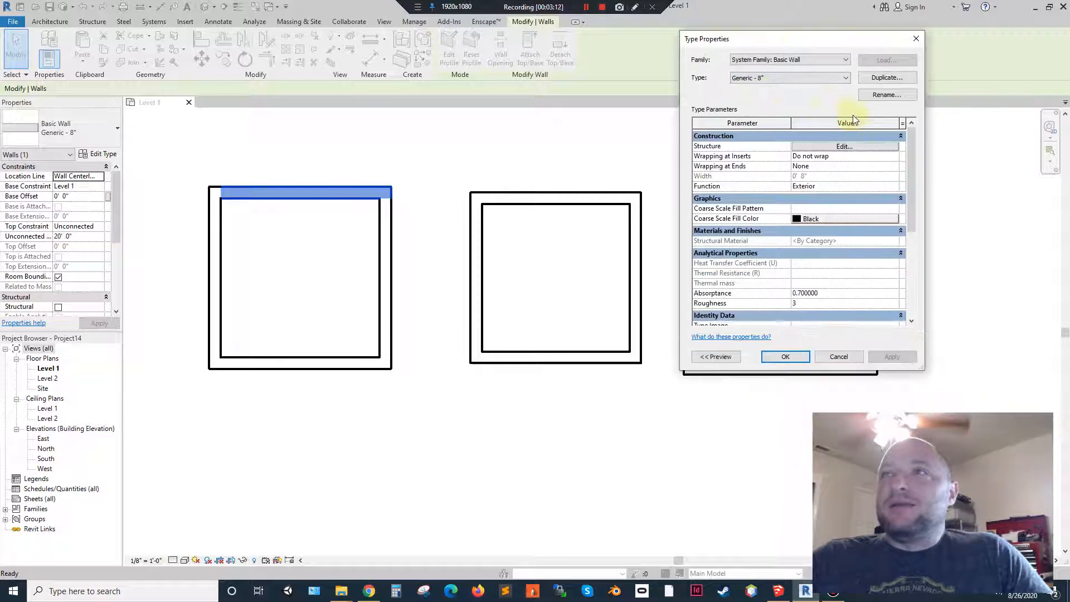
pyautogui.click(833, 147)
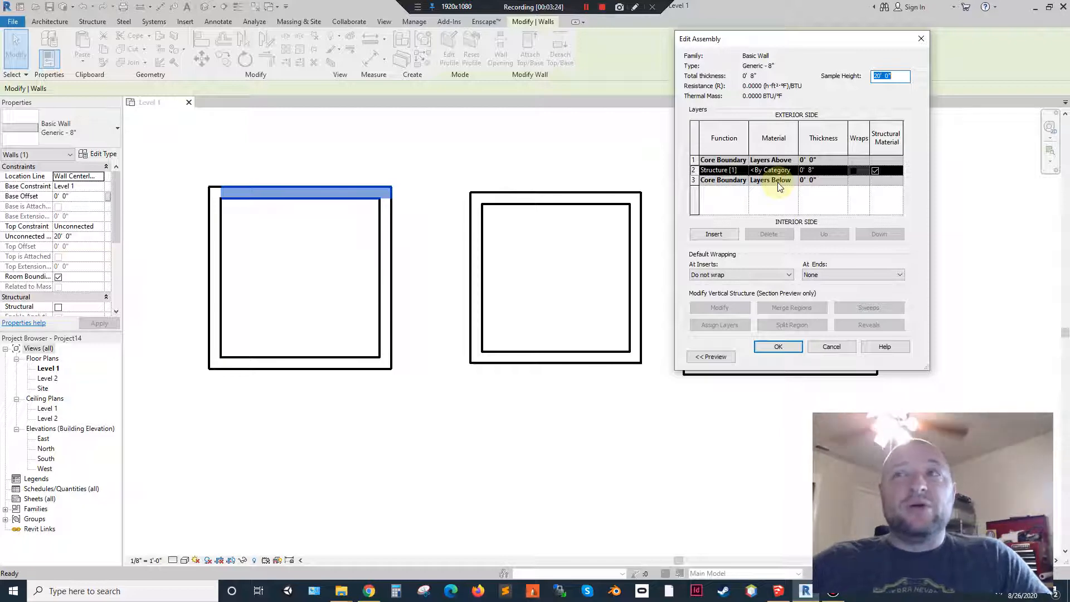
# - Examine the wall assembly in a section preview, then cancel out of the type settings and deselect the wall
pyautogui.click(705, 357)
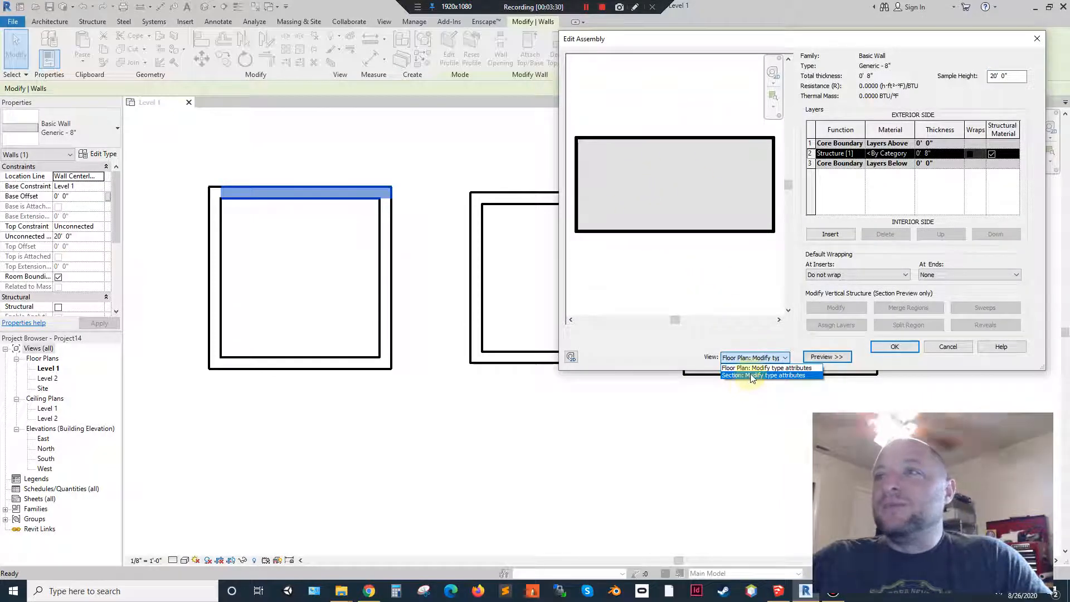
pyautogui.click(750, 375)
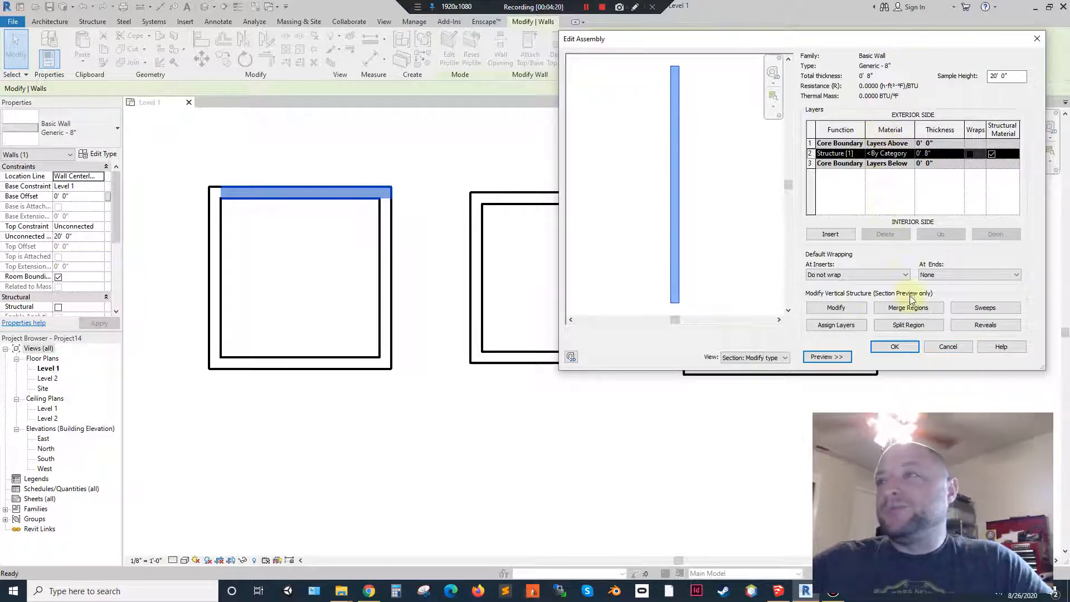
pyautogui.click(947, 348)
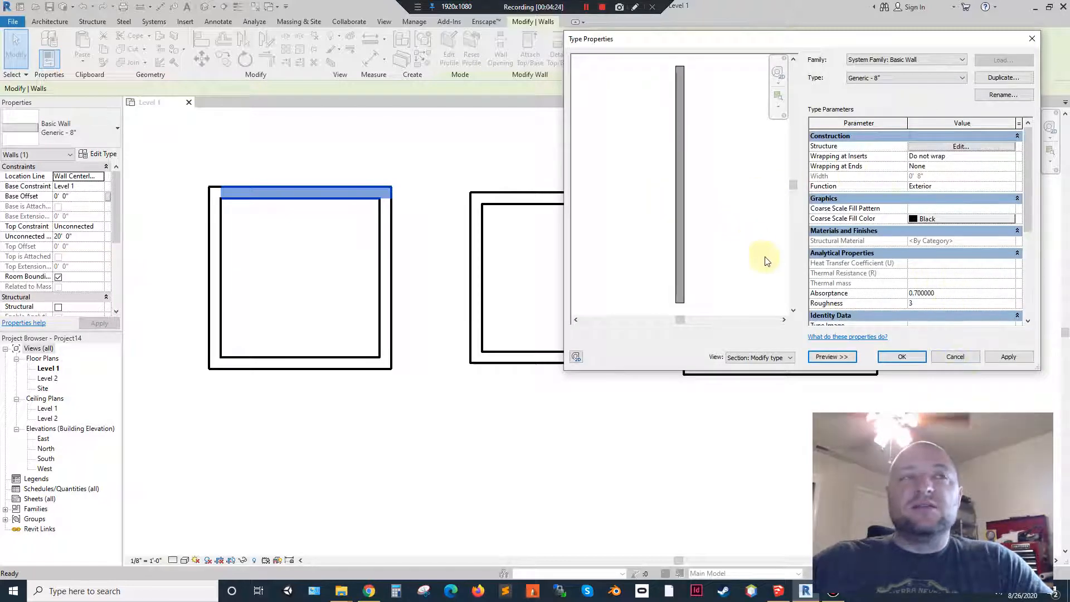
pyautogui.click(956, 366)
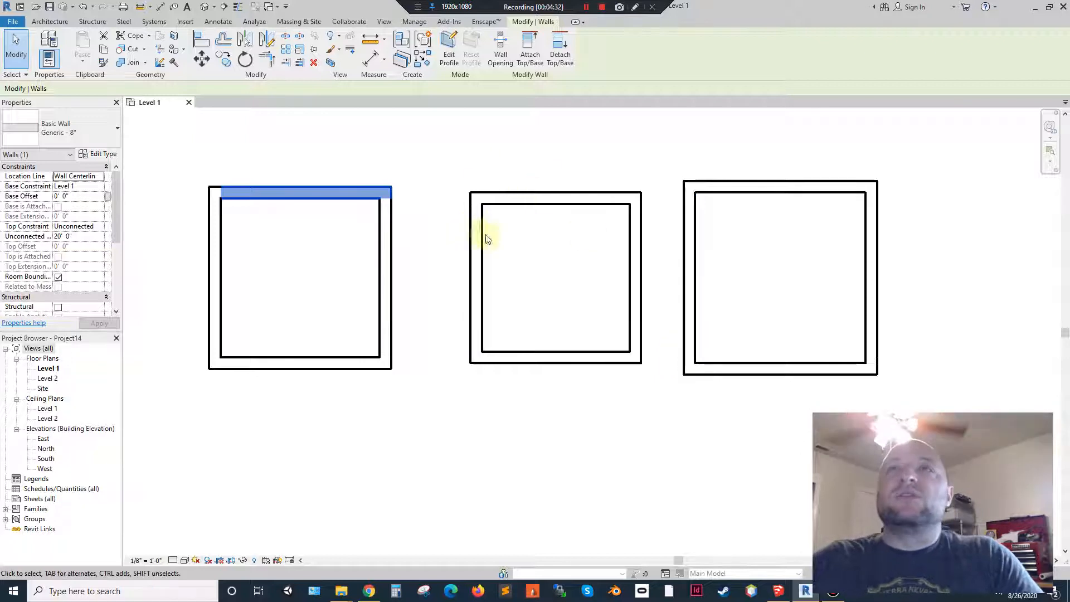
pyautogui.click(541, 263)
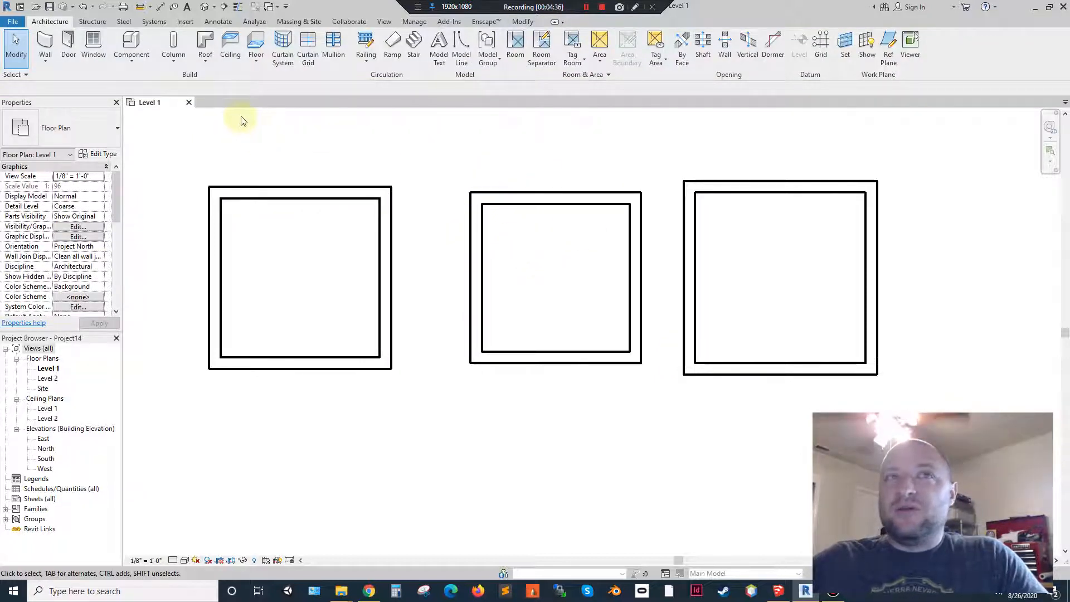
# - Review the location line options available for a new wall, then leave the Wall command without drawing
pyautogui.click(45, 42)
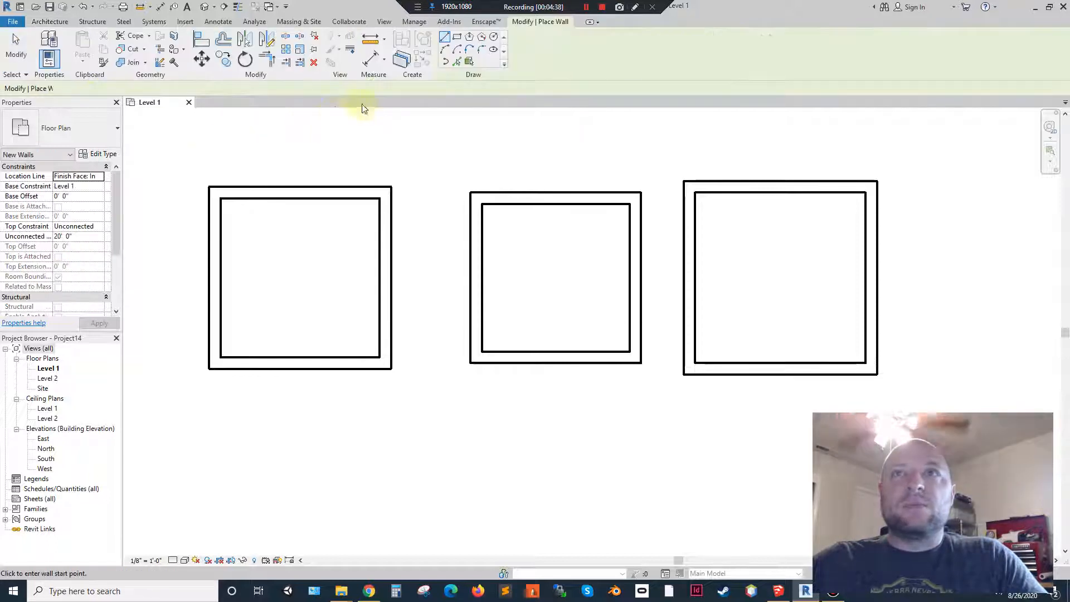
pyautogui.click(322, 89)
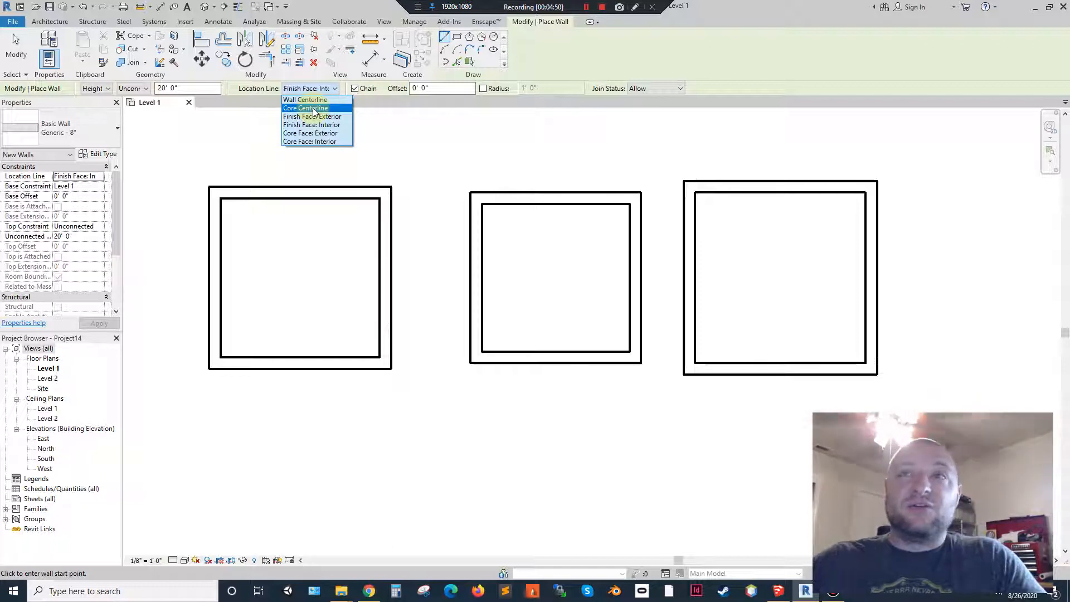
pyautogui.click(582, 315)
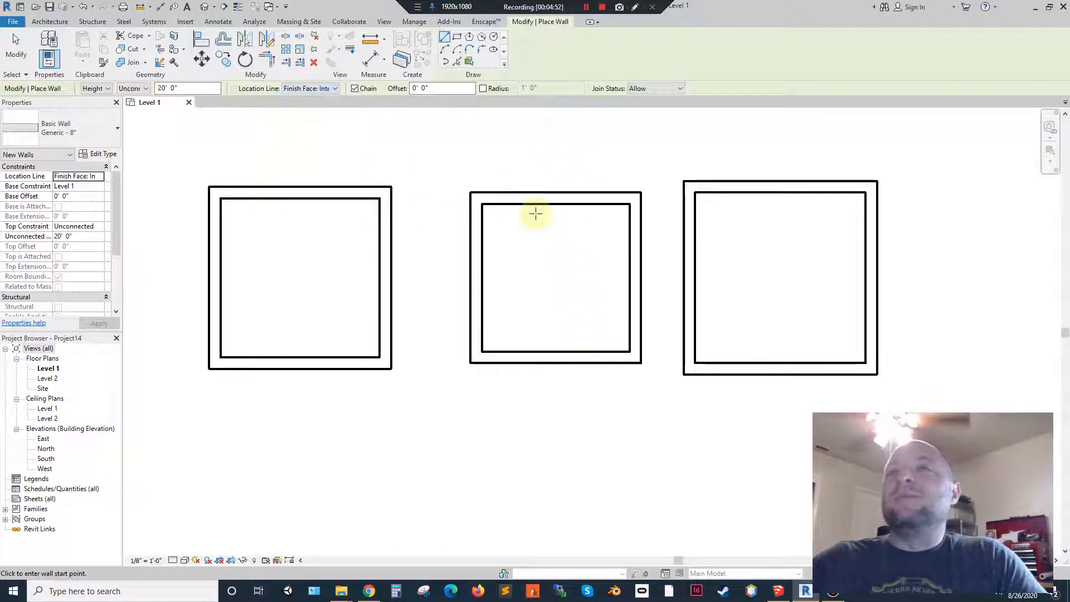
pyautogui.press('Escape')
pyautogui.press('Escape')
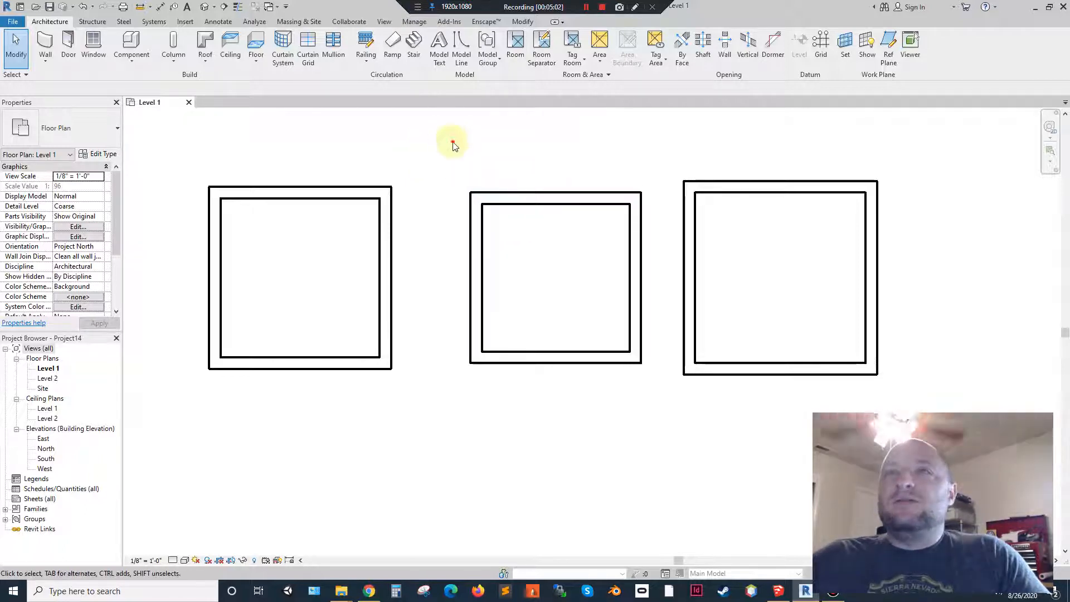
# - Demonstrate enclosing-window and crossing-window selection on the middle room's walls, and clear the selection
pyautogui.moveTo(446, 137); pyautogui.dragTo(686, 223)
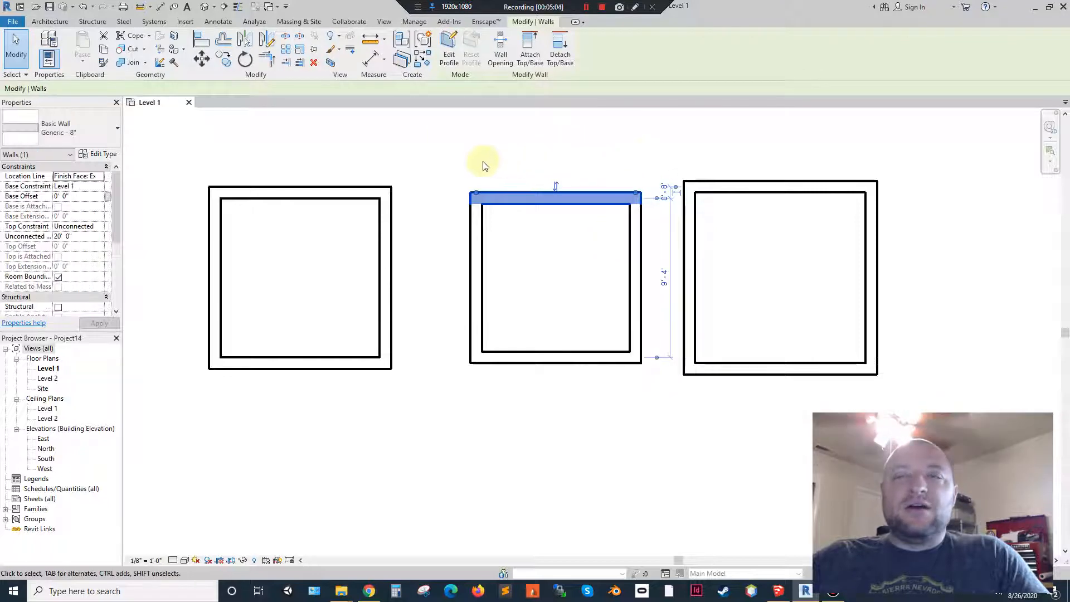
pyautogui.moveTo(669, 149); pyautogui.dragTo(400, 218)
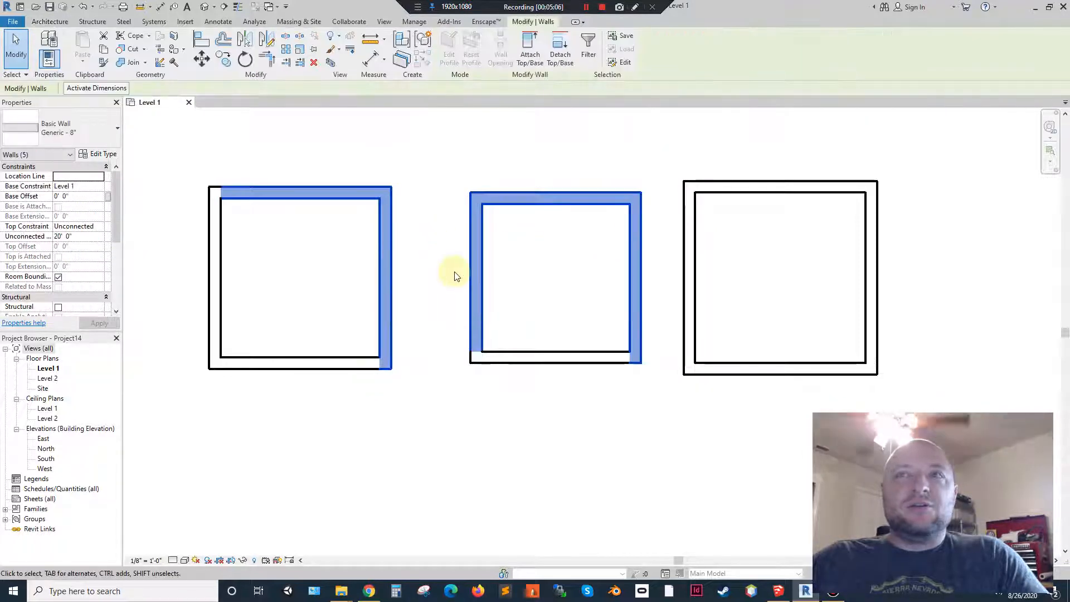
pyautogui.click(452, 164)
pyautogui.moveTo(449, 144); pyautogui.dragTo(658, 233)
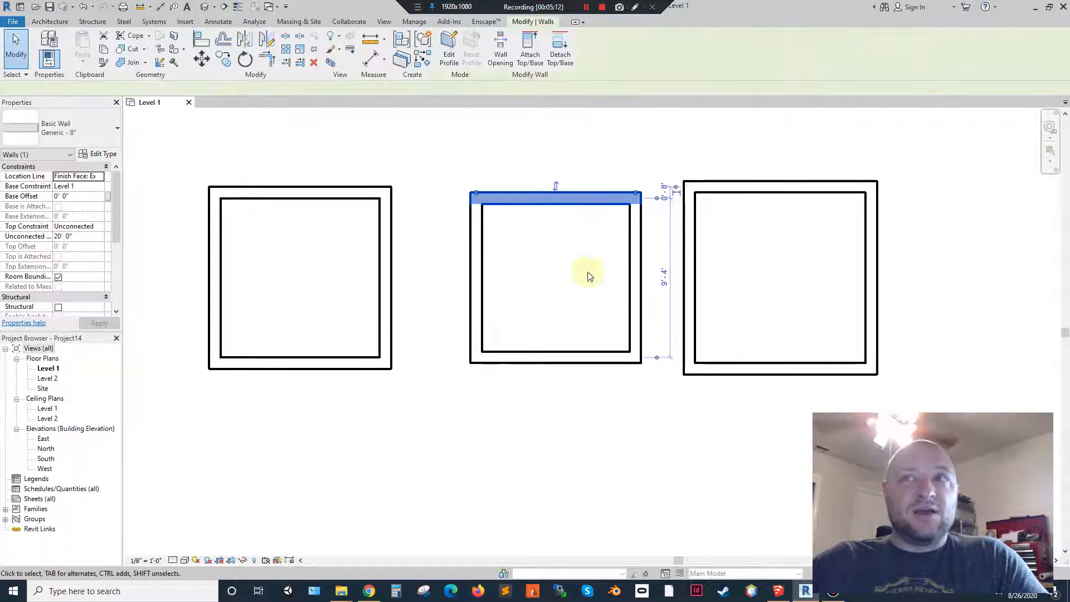
pyautogui.click(605, 167)
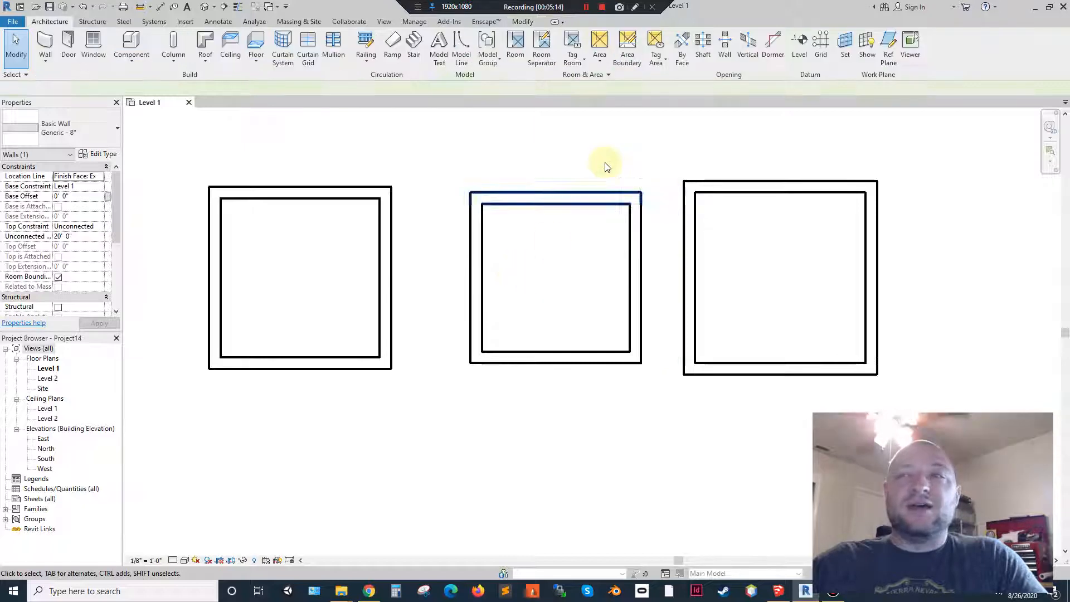
pyautogui.moveTo(671, 157); pyautogui.dragTo(443, 233)
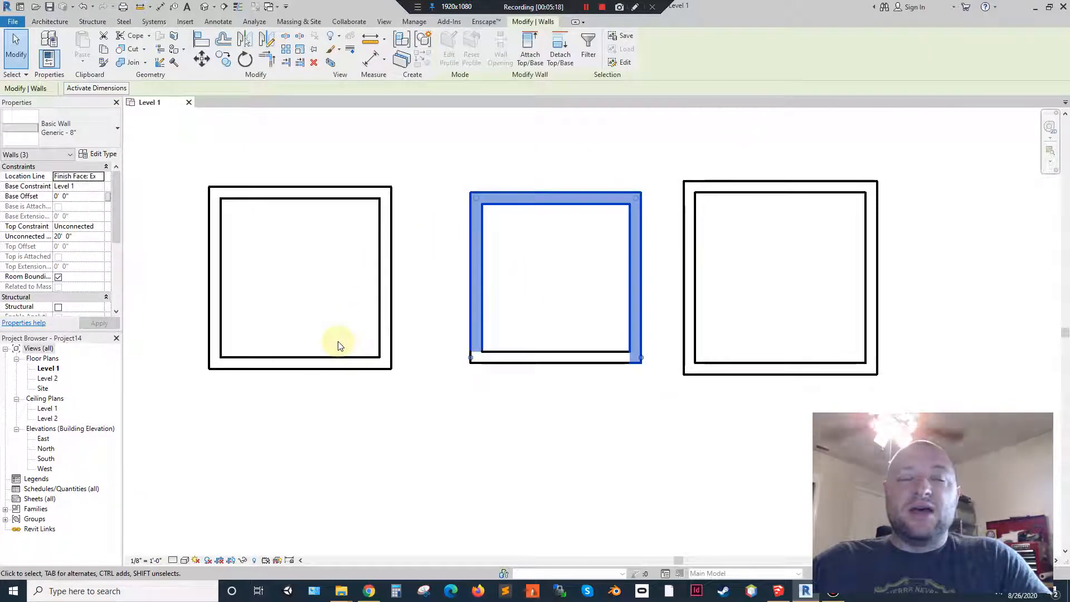
pyautogui.click(421, 233)
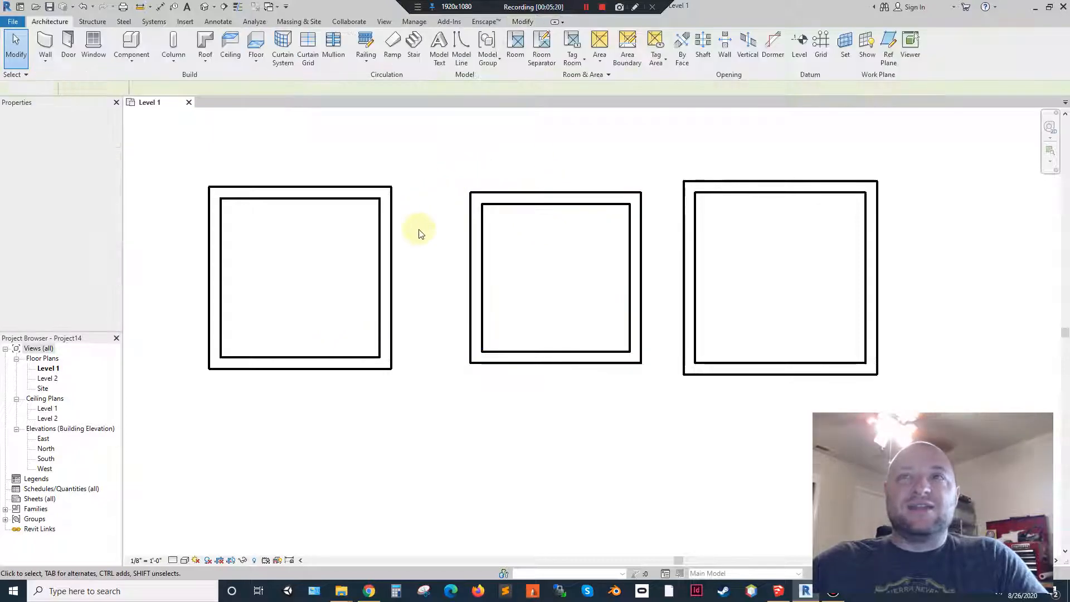
# - Demonstrate adding and removing the middle room's north and east walls from a selection containing its west wall, then clear the selection
pyautogui.click(478, 240)
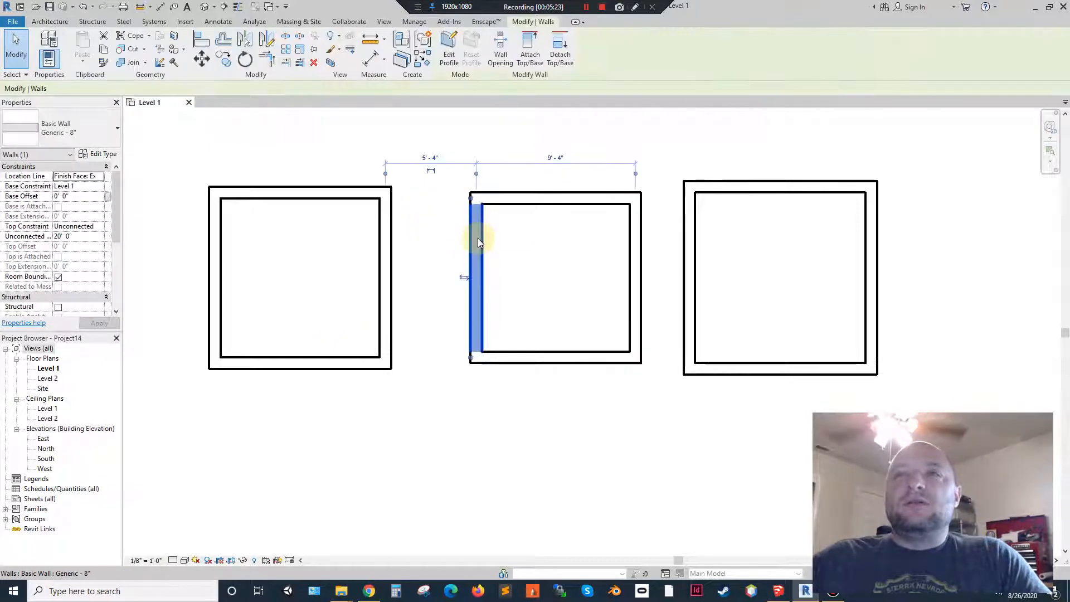
pyautogui.keyDown('ctrl'); pyautogui.click(531, 196); pyautogui.keyUp('ctrl')
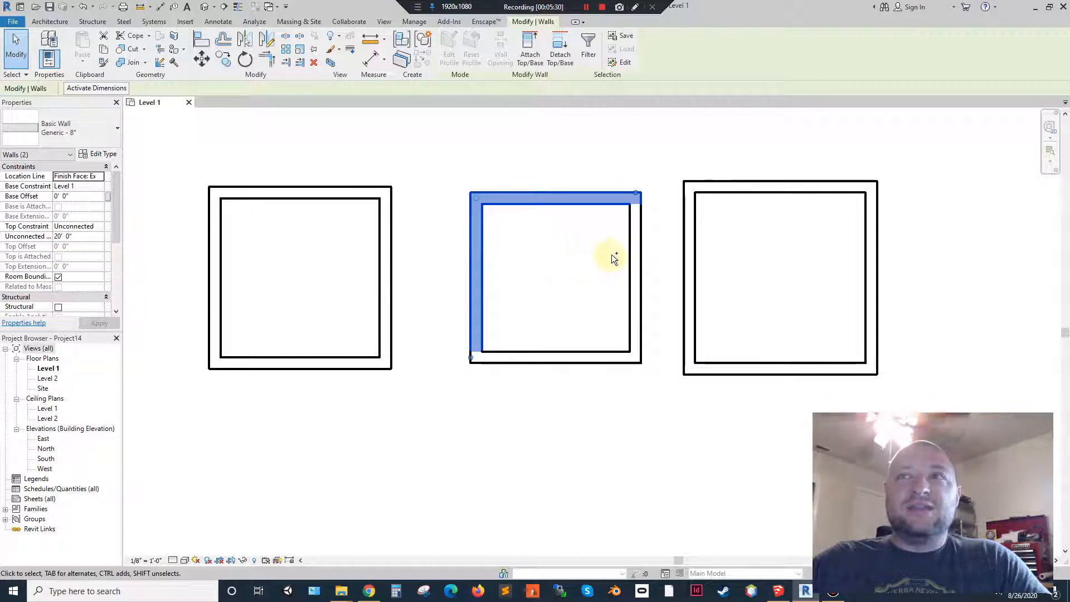
pyautogui.keyDown('shift'); pyautogui.click(587, 196); pyautogui.keyUp('shift')
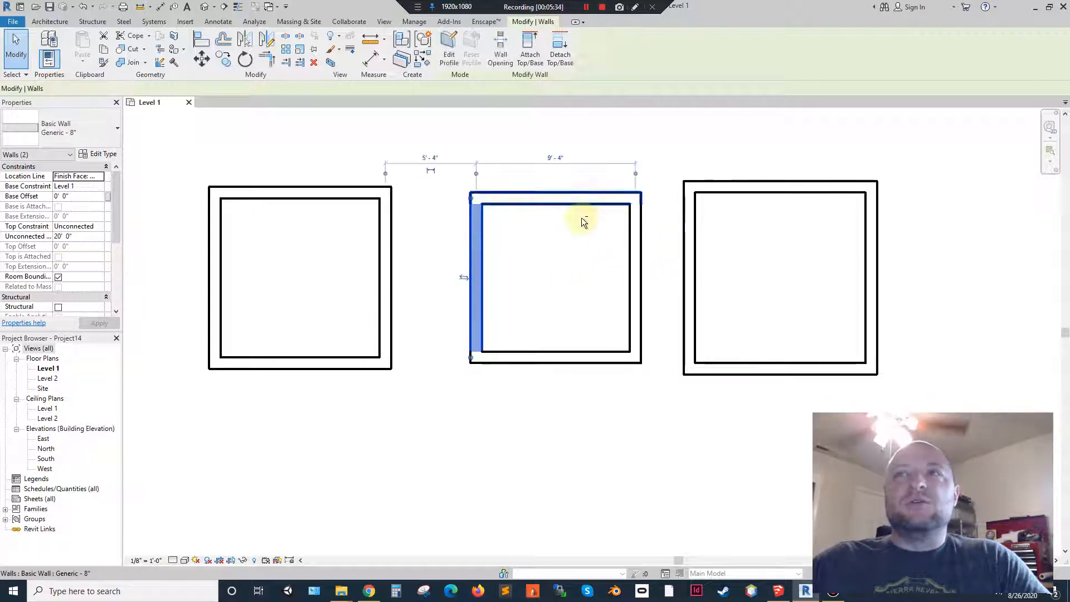
pyautogui.keyDown('shift'); pyautogui.click(553, 199); pyautogui.keyUp('shift')
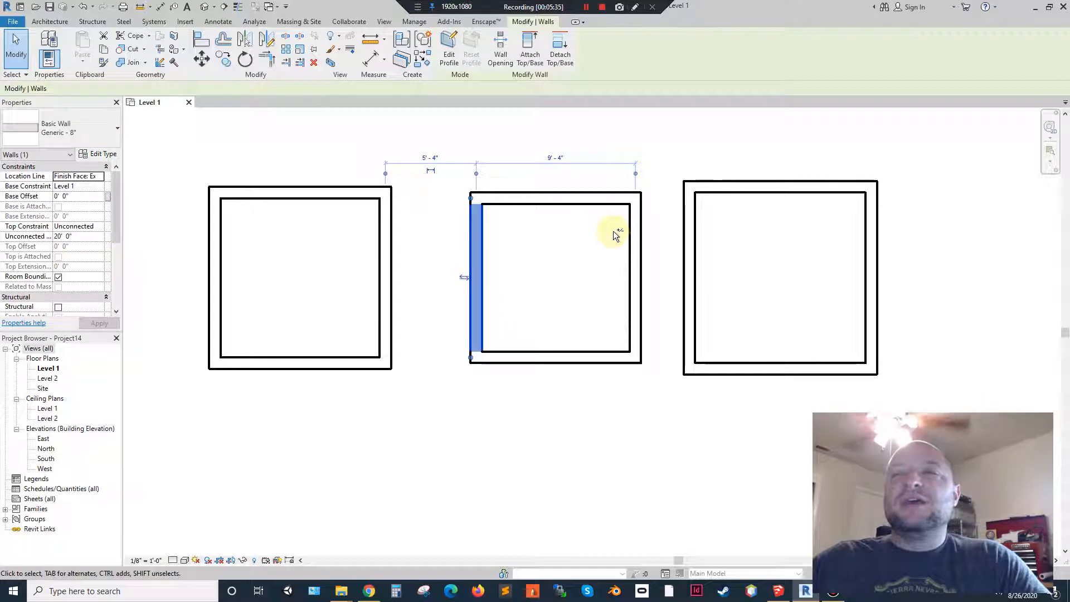
pyautogui.keyDown('ctrl'); pyautogui.click(560, 199); pyautogui.keyUp('ctrl')
pyautogui.keyDown('ctrl'); pyautogui.click(631, 284); pyautogui.keyUp('ctrl')
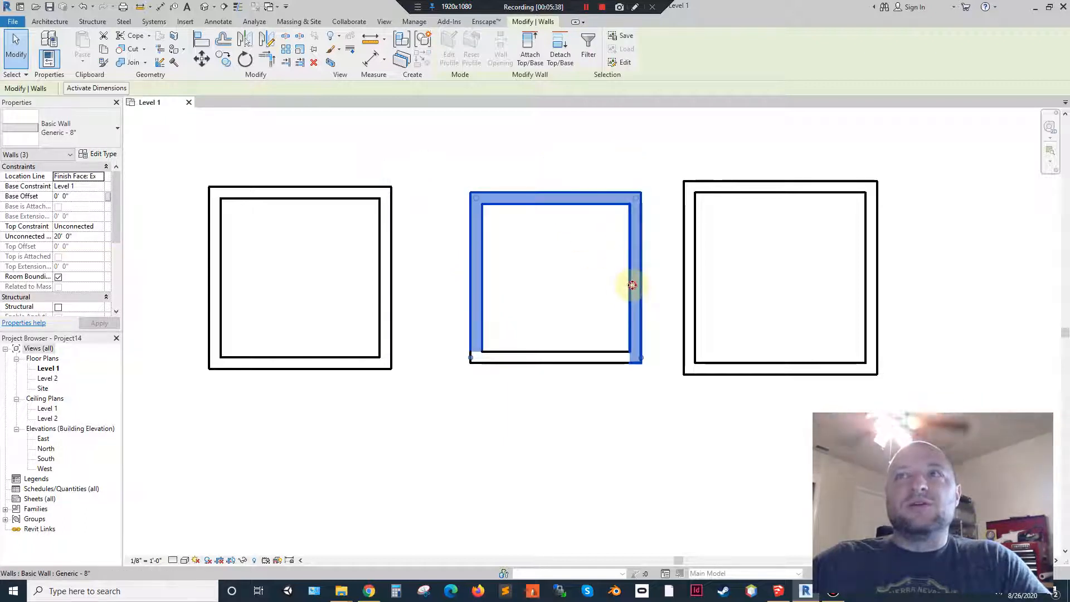
pyautogui.keyDown('shift'); pyautogui.click(632, 284); pyautogui.keyUp('shift')
pyautogui.click(520, 252)
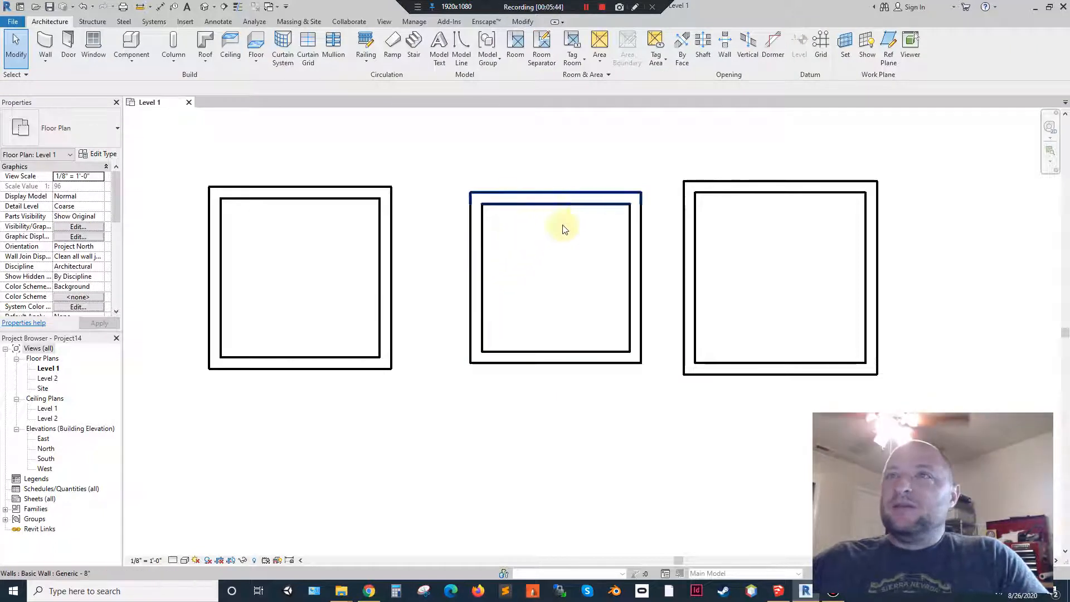
# - Move the whole third room farther east so it stands about 7' 5" from the middle room
pyautogui.click(533, 204)
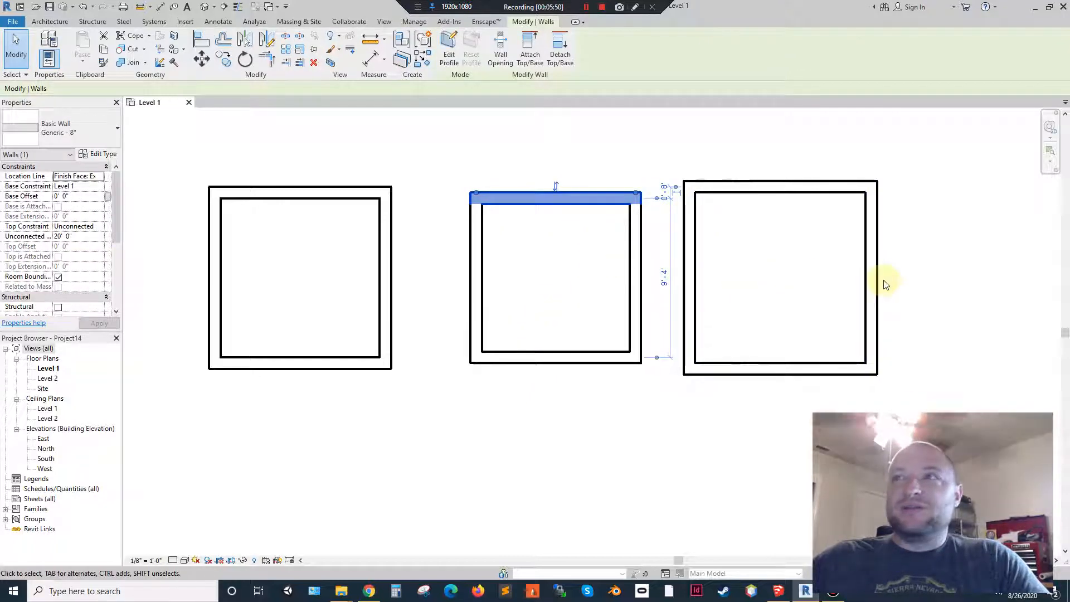
pyautogui.click(973, 268)
pyautogui.moveTo(910, 285); pyautogui.dragTo(807, 265, button='middle')
pyautogui.moveTo(851, 402); pyautogui.dragTo(564, 126)
pyautogui.moveTo(591, 245); pyautogui.dragTo(702, 267)
pyautogui.click(935, 272)
pyautogui.moveTo(917, 257); pyautogui.dragTo(642, 275, button='middle')
# - Select the third room's east, north and west walls in turn to check which side is exterior
pyautogui.click(604, 273)
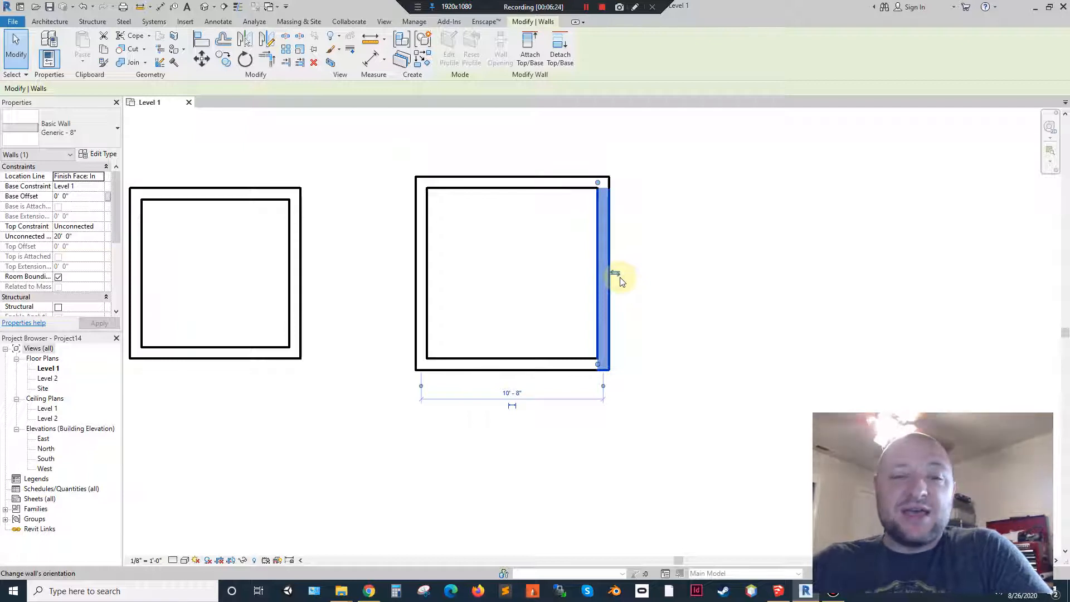
pyautogui.click(504, 183)
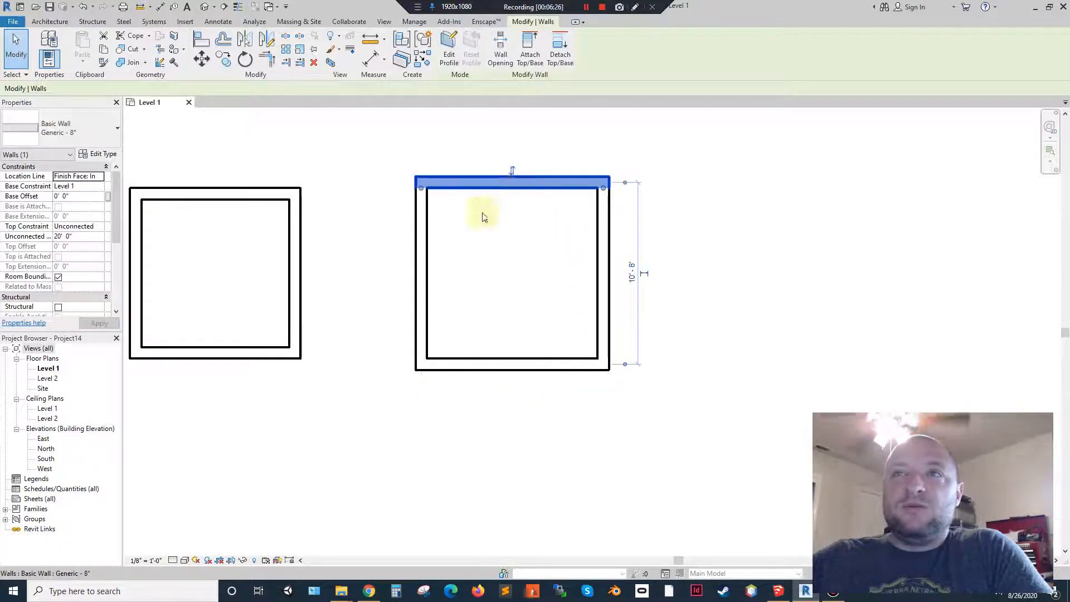
pyautogui.click(419, 268)
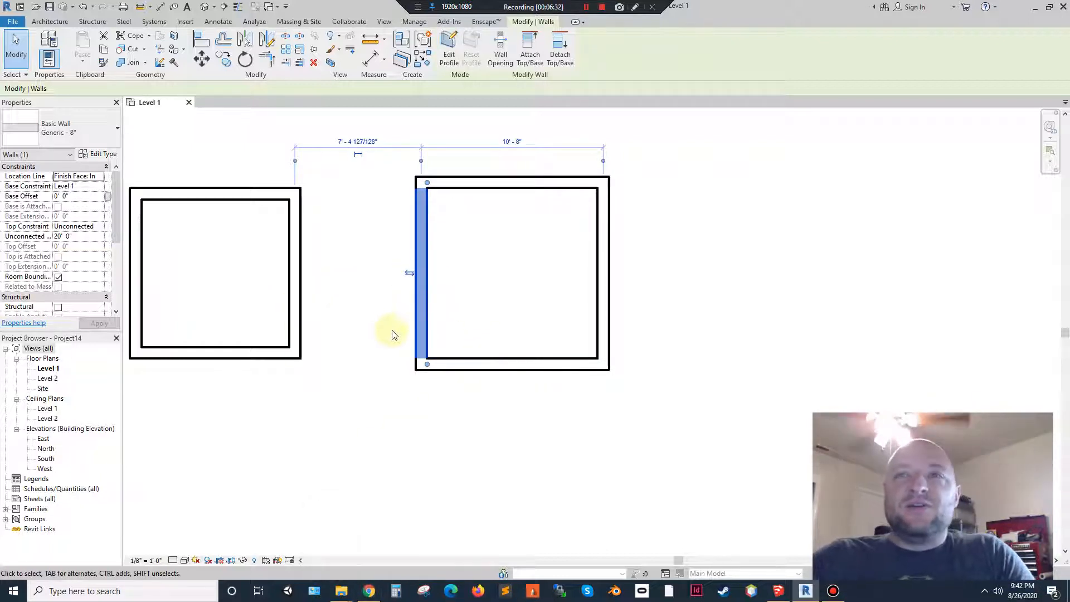
# - Flip the third room's west wall inward and back twice about its interior face, then deselect it
pyautogui.moveTo(419, 303); pyautogui.dragTo(425, 304)
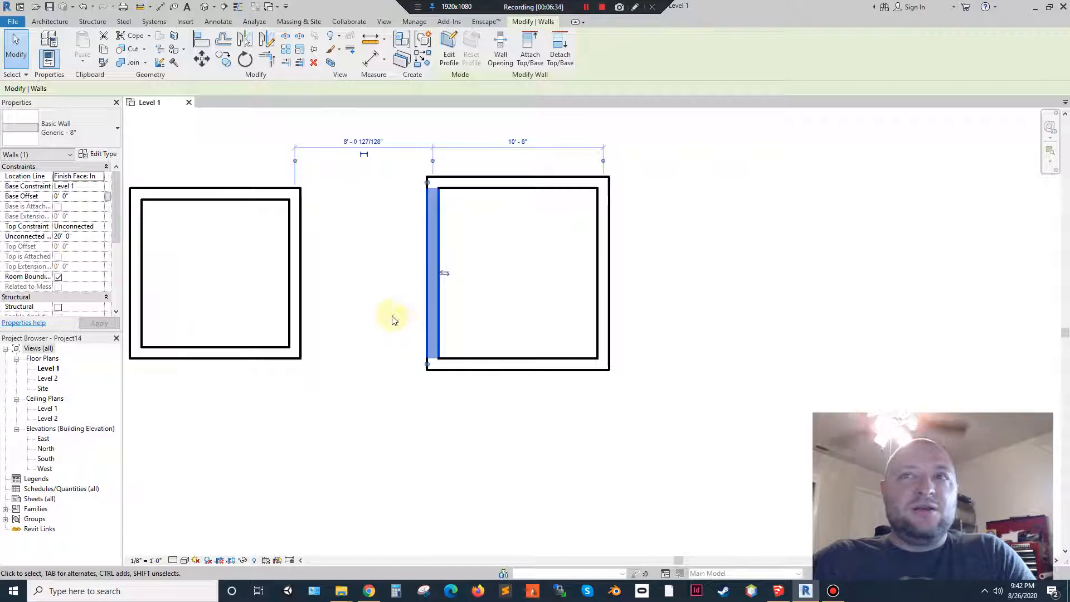
pyautogui.press('space')
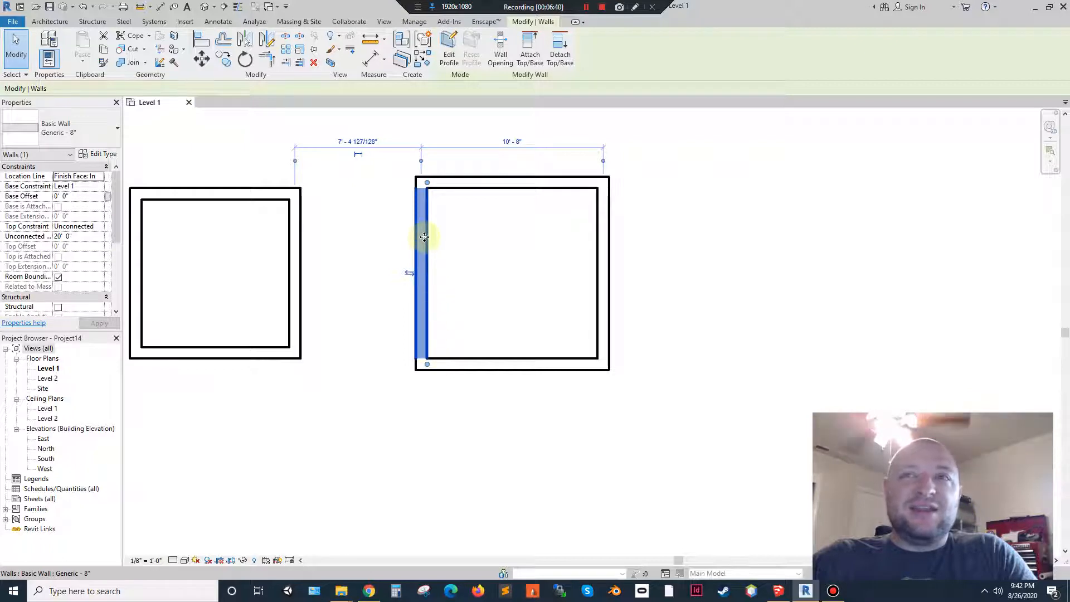
pyautogui.press('space')
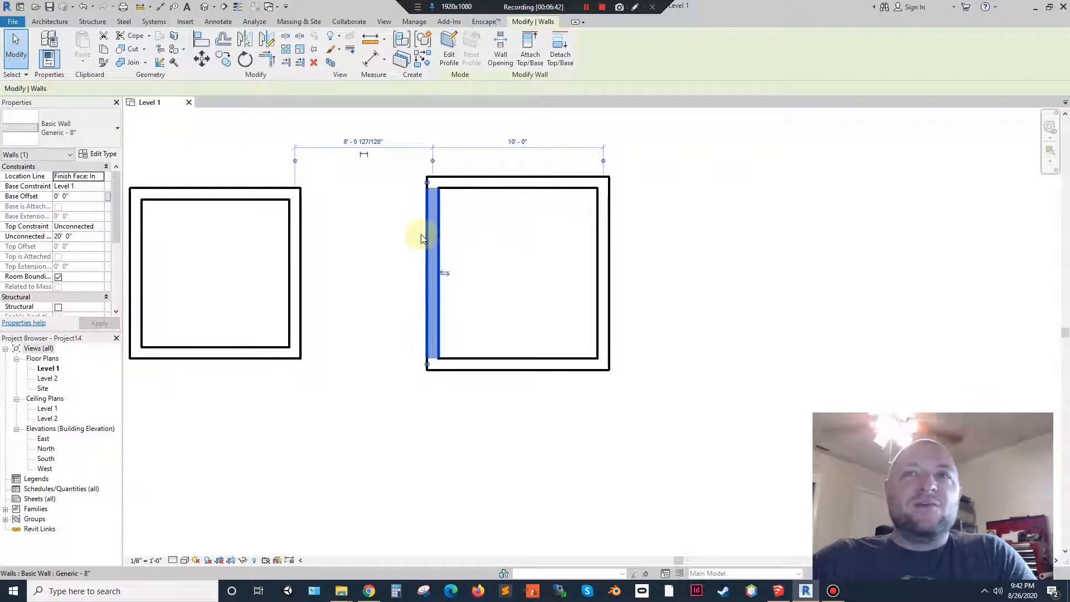
pyautogui.press('space')
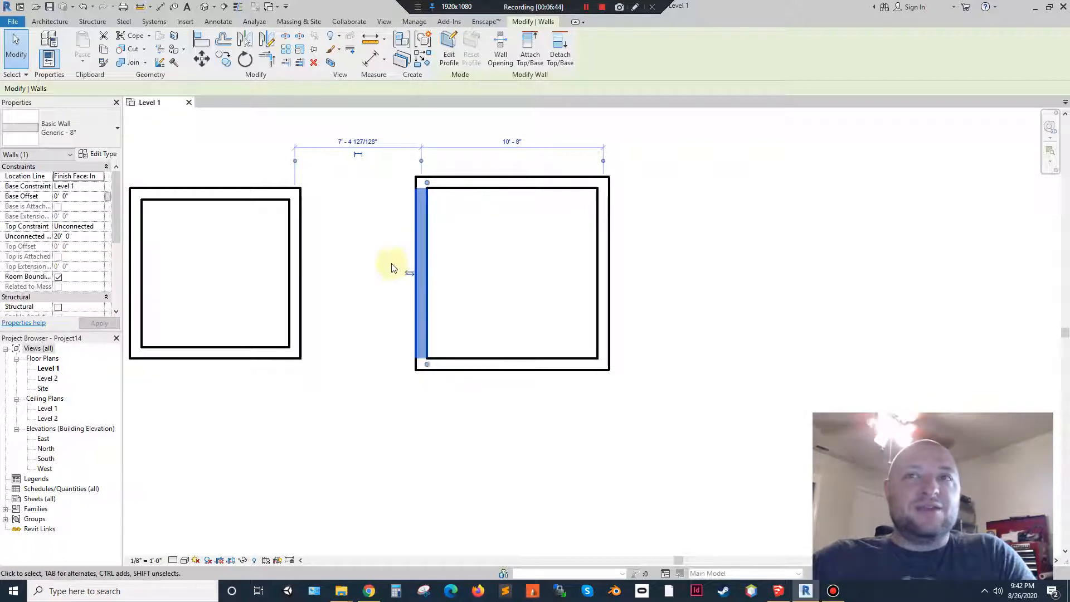
pyautogui.click(376, 259)
# - Check the exterior side of the middle room's west, north and east walls by selecting each in turn
pyautogui.moveTo(155, 265); pyautogui.dragTo(387, 233, button='middle')
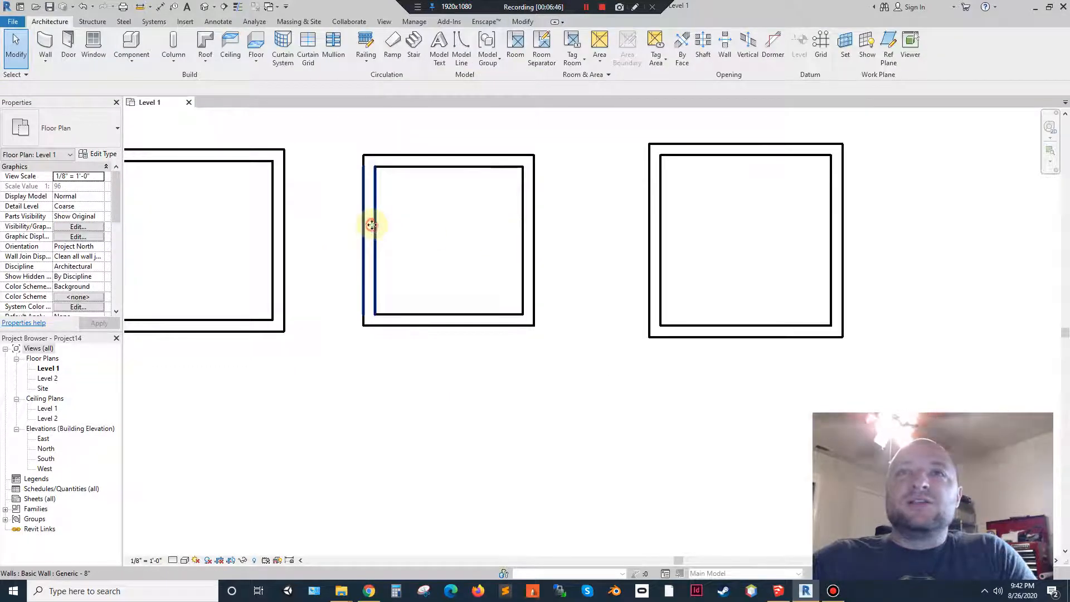
pyautogui.click(372, 225)
pyautogui.click(442, 161)
pyautogui.click(534, 245)
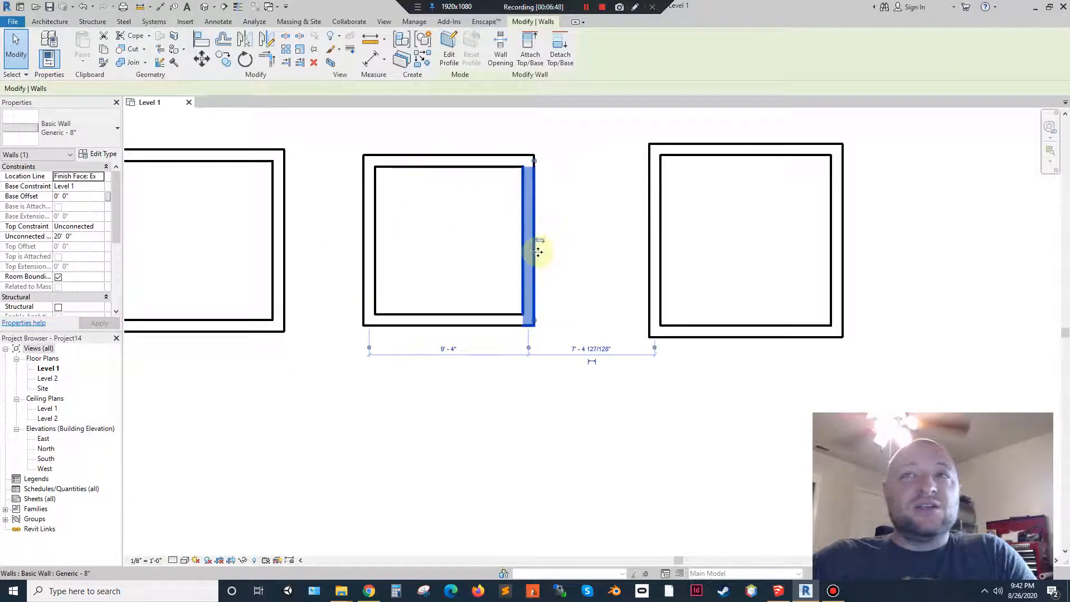
# - Select the third room's east wall and shift its temporary dimension's witness lines to the interior faces of the east and west walls
pyautogui.click(562, 274)
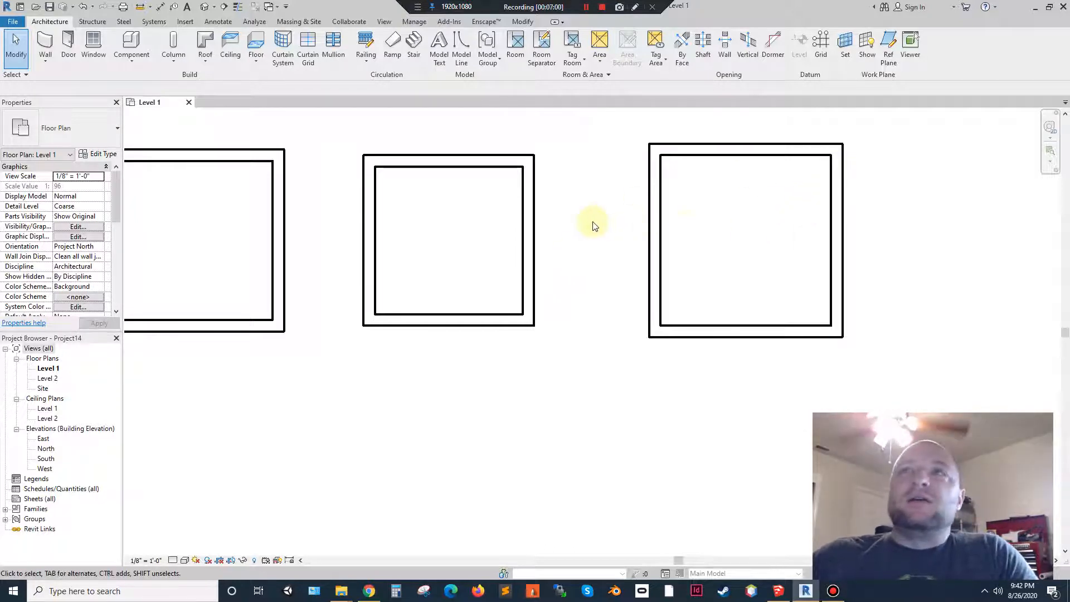
pyautogui.moveTo(584, 233); pyautogui.dragTo(605, 260, button='middle')
pyautogui.moveTo(778, 253); pyautogui.dragTo(570, 252, button='middle')
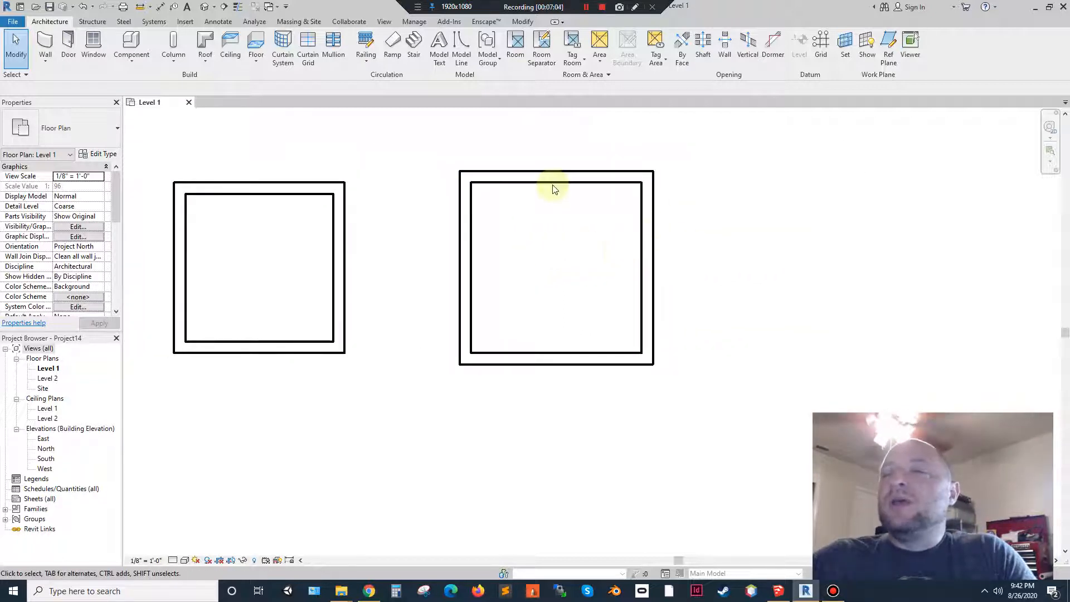
pyautogui.click(642, 262)
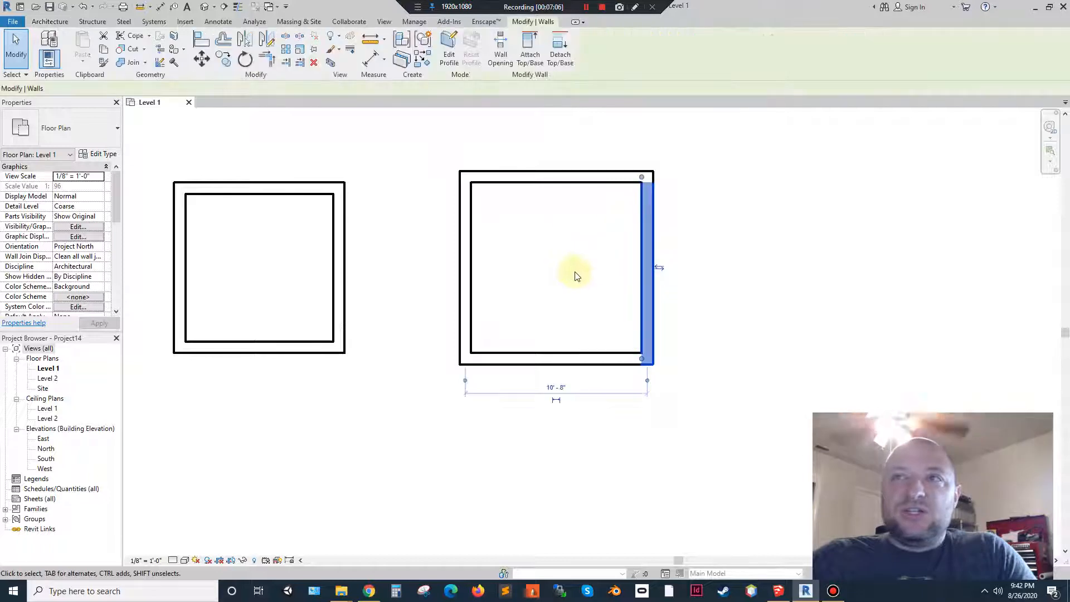
pyautogui.click(644, 383)
pyautogui.click(465, 380)
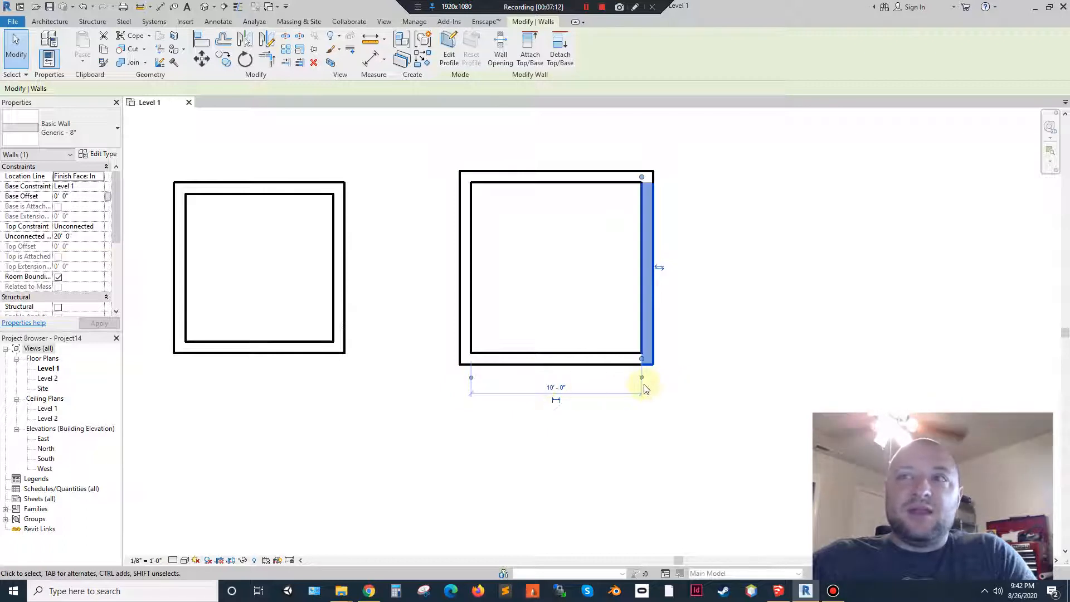
pyautogui.scroll(2, 642, 385)
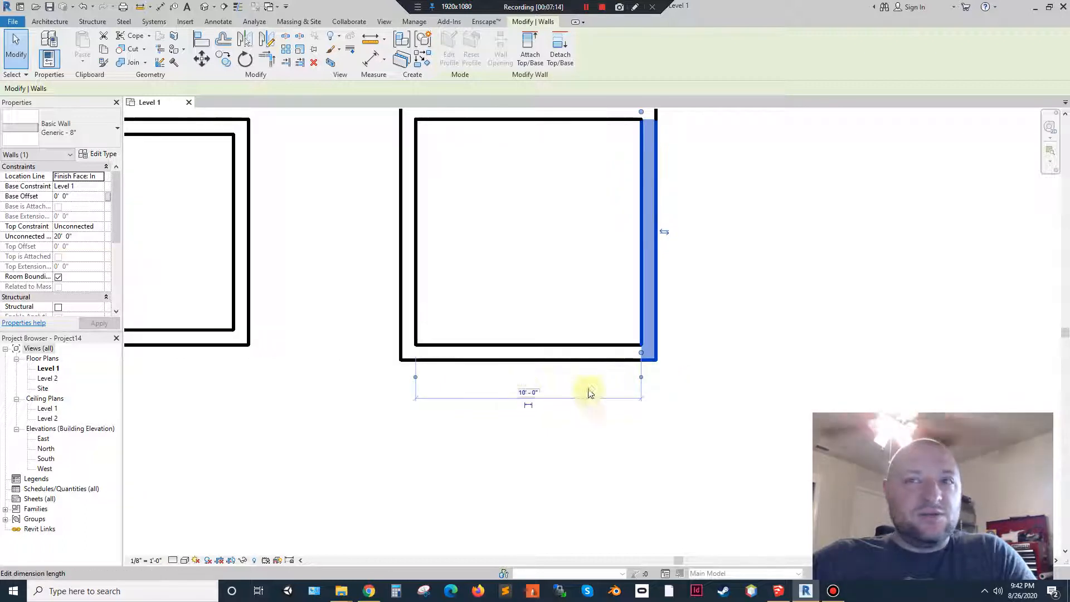
pyautogui.moveTo(641, 379)
pyautogui.mouseDown()
pyautogui.moveTo(664, 387)
pyautogui.moveTo(644, 382)
pyautogui.mouseUp()
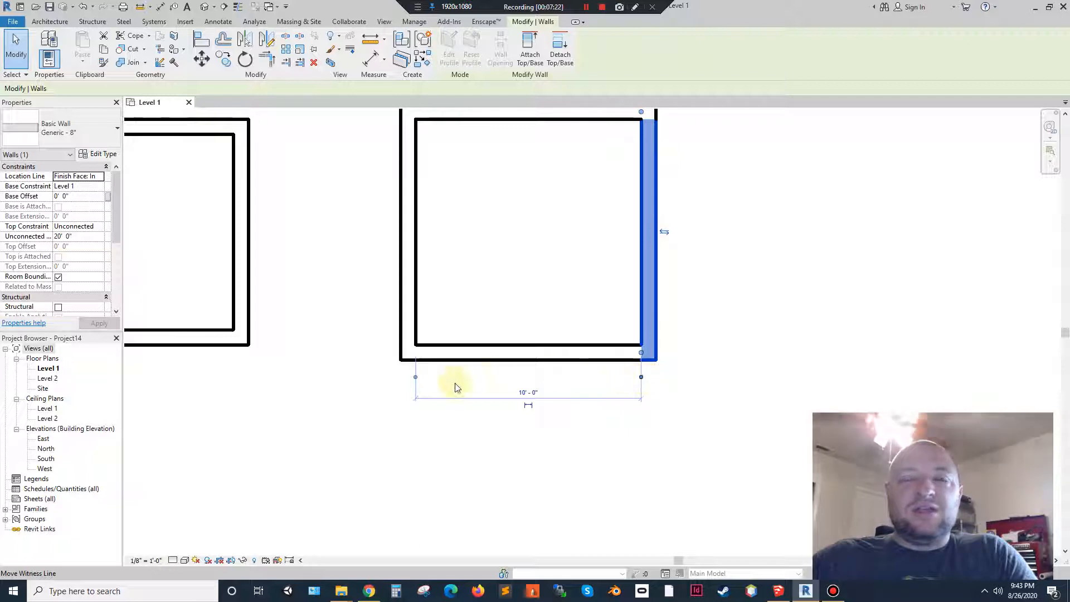
pyautogui.moveTo(417, 377)
pyautogui.mouseDown()
pyautogui.moveTo(402, 382)
pyautogui.moveTo(411, 383)
pyautogui.mouseUp()
pyautogui.click(408, 382)
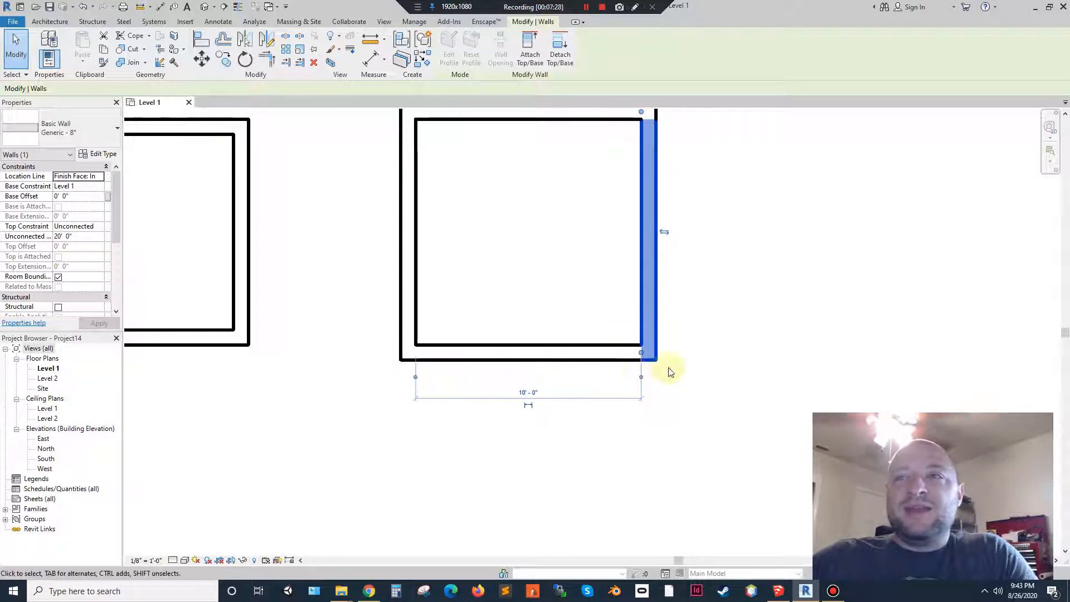
pyautogui.moveTo(656, 361); pyautogui.dragTo(644, 352)
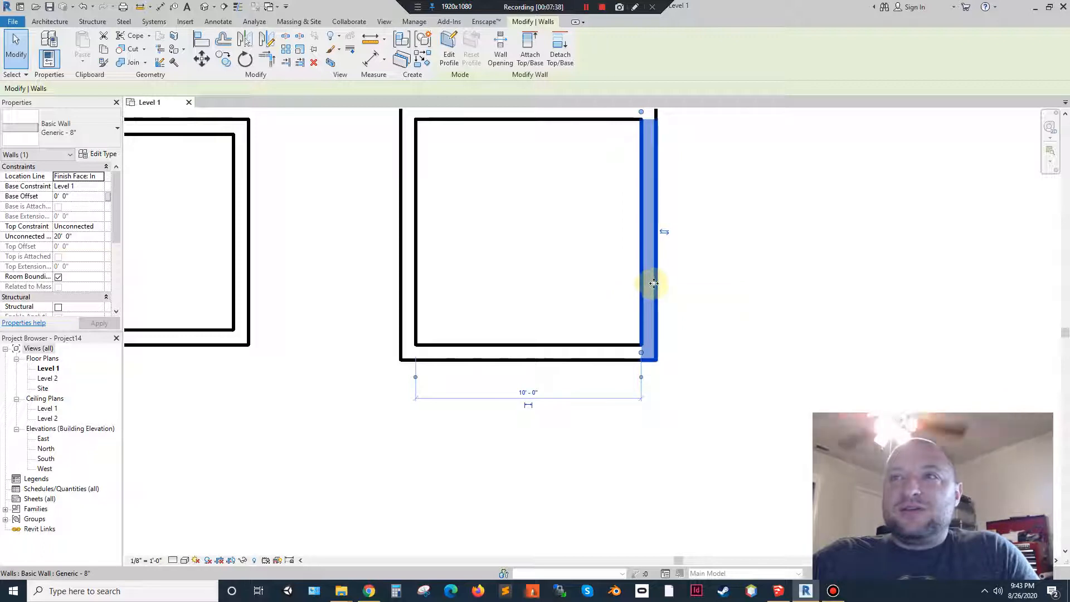
# - Move the third room's east wall outward until the room is 12' wide between interior faces
pyautogui.moveTo(650, 284); pyautogui.dragTo(695, 285)
pyautogui.doubleClick(694, 286)
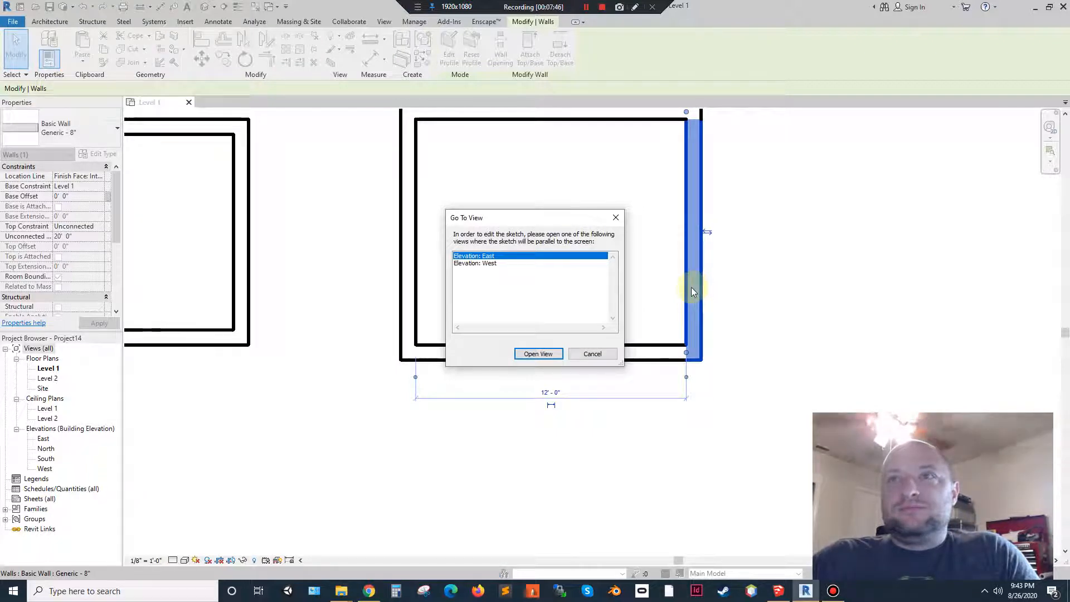
pyautogui.click(590, 355)
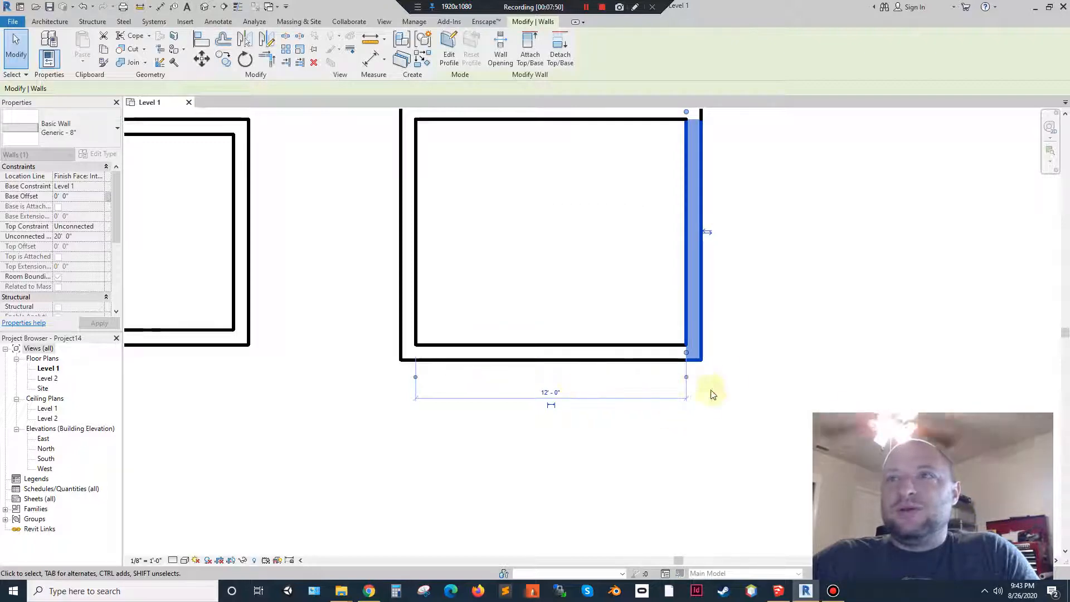
pyautogui.click(766, 417)
pyautogui.moveTo(706, 331); pyautogui.dragTo(645, 375, button='middle')
pyautogui.click(632, 355)
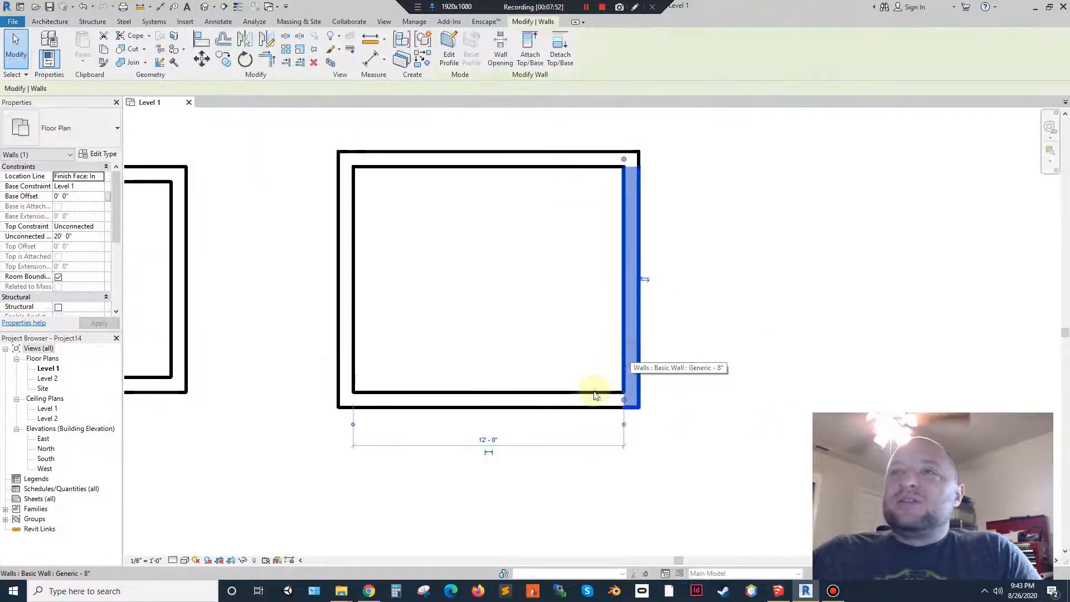
# - Move the third room's south wall outward to a centreline depth of 12', and undo both wall moves
pyautogui.click(505, 404)
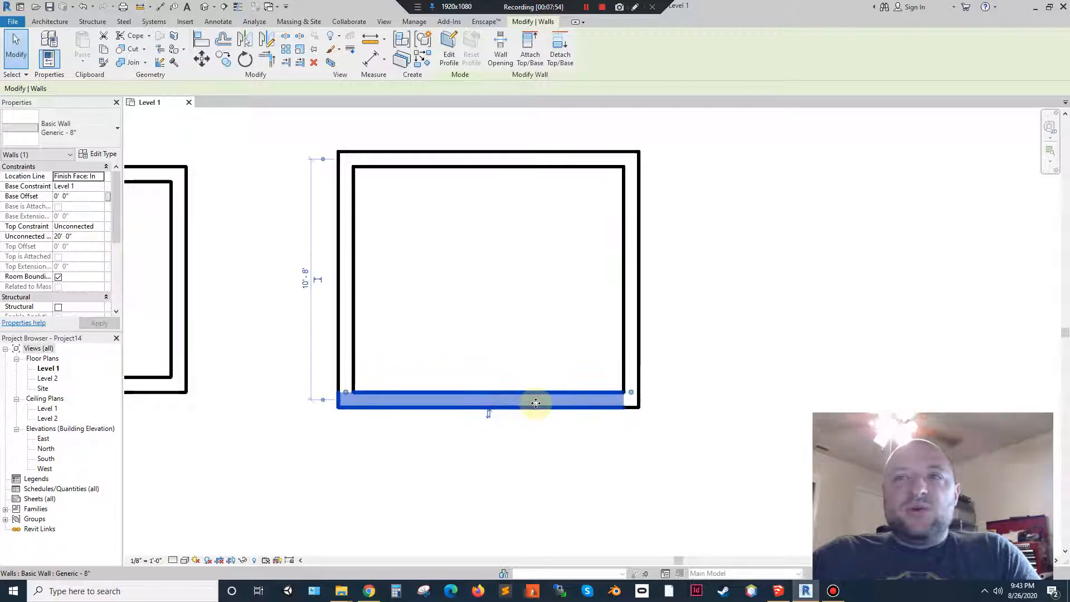
pyautogui.moveTo(535, 410); pyautogui.dragTo(527, 439)
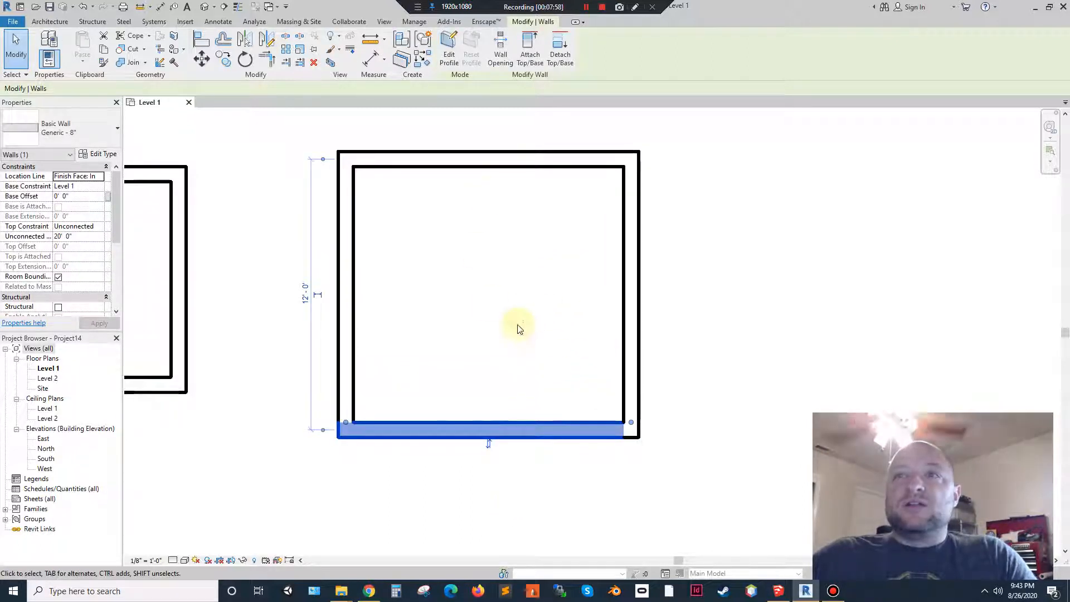
pyautogui.hotkey('ctrl', 'z')
pyautogui.hotkey('ctrl', 'z')
# - Set the third room's interior width to 12' by editing the temporary dimension of its east wall
pyautogui.moveTo(606, 390); pyautogui.dragTo(668, 343, button='middle')
pyautogui.click(643, 298)
pyautogui.moveTo(738, 312); pyautogui.dragTo(680, 373, button='middle')
pyautogui.click(459, 453)
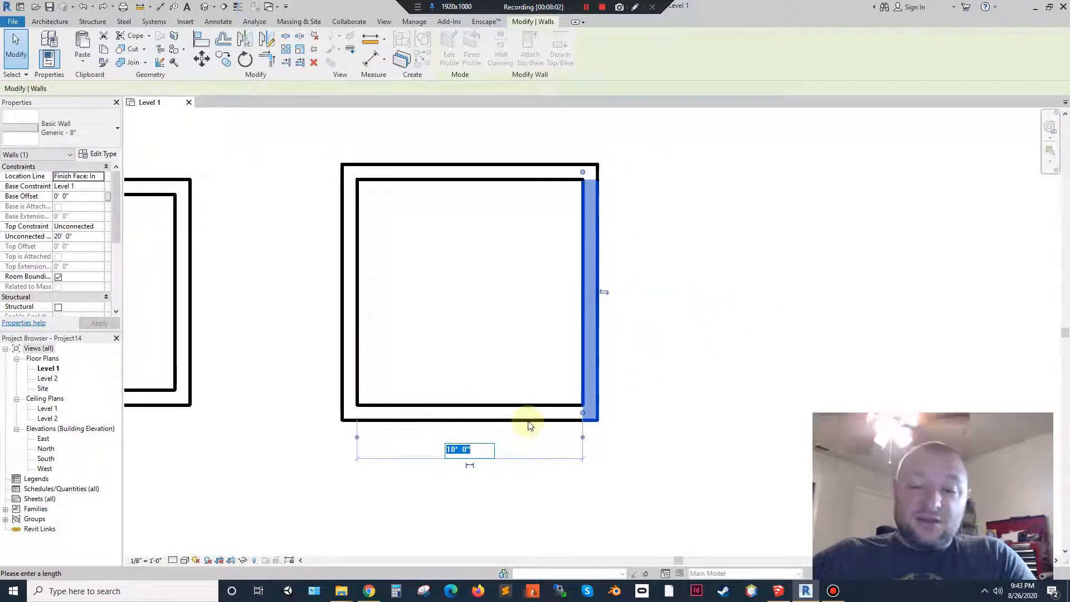
pyautogui.write('1')
pyautogui.press('BackSpace')
pyautogui.press('BackSpace')
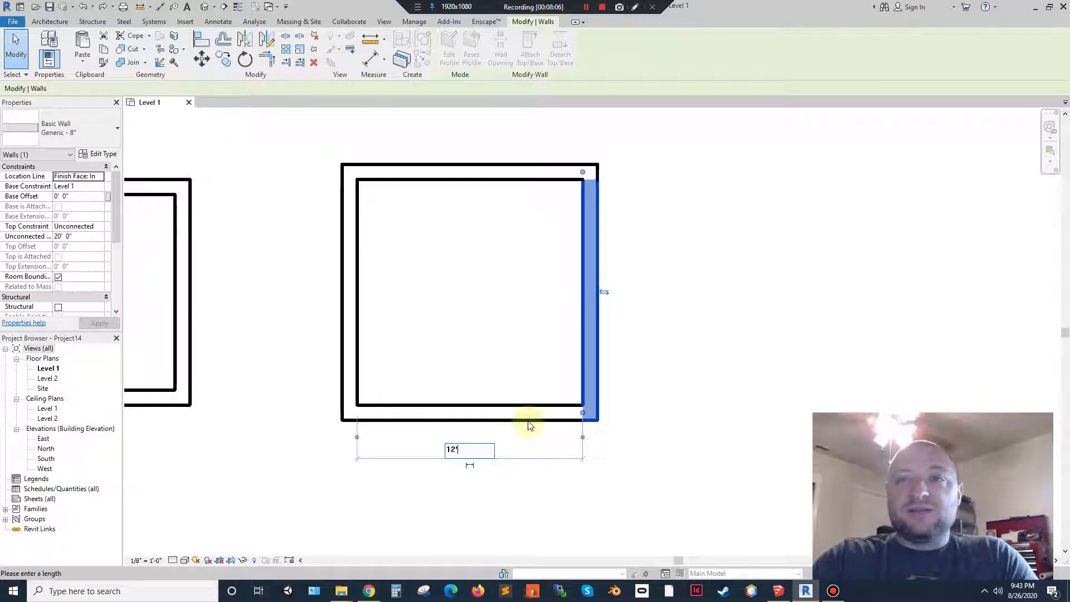
pyautogui.press('Return')
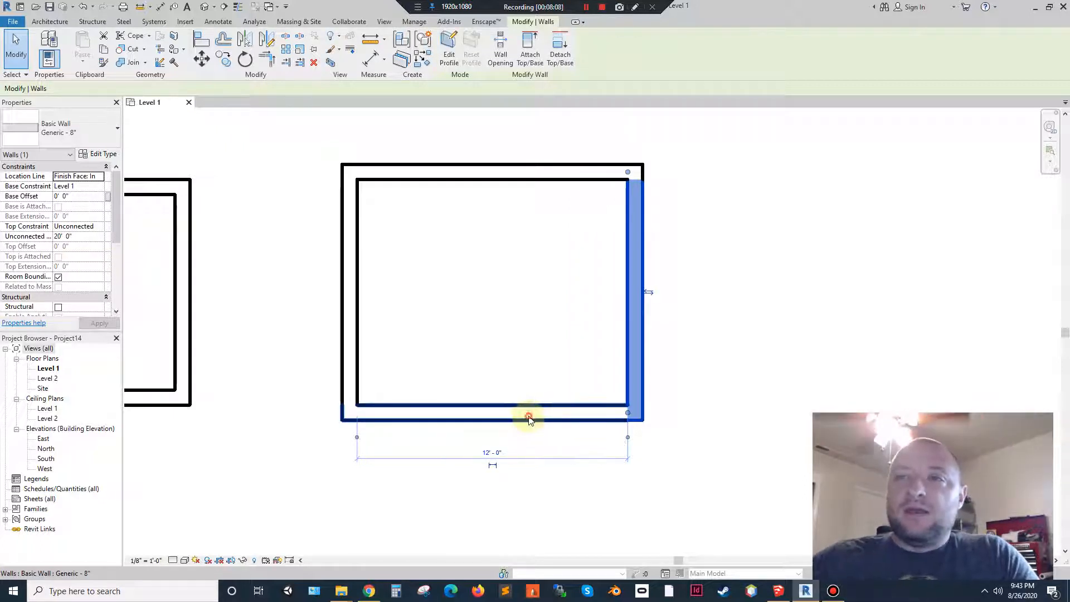
# - Shift the south wall's temporary dimension to the interior faces, set the third room's depth to 12', and deselect the wall
pyautogui.click(529, 417)
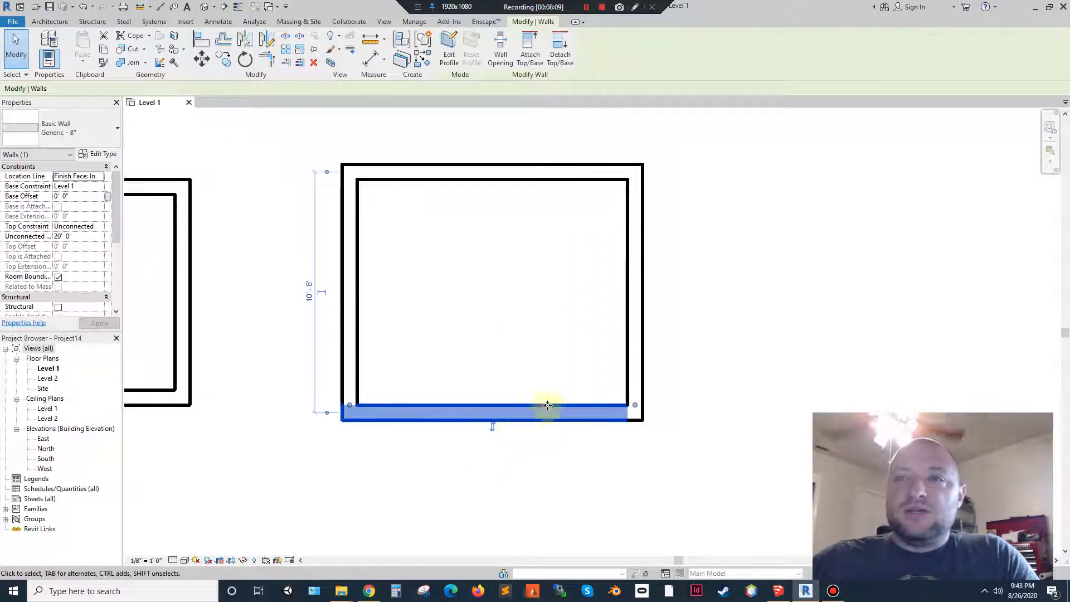
pyautogui.click(327, 173)
pyautogui.moveTo(382, 341); pyautogui.dragTo(446, 332, button='middle')
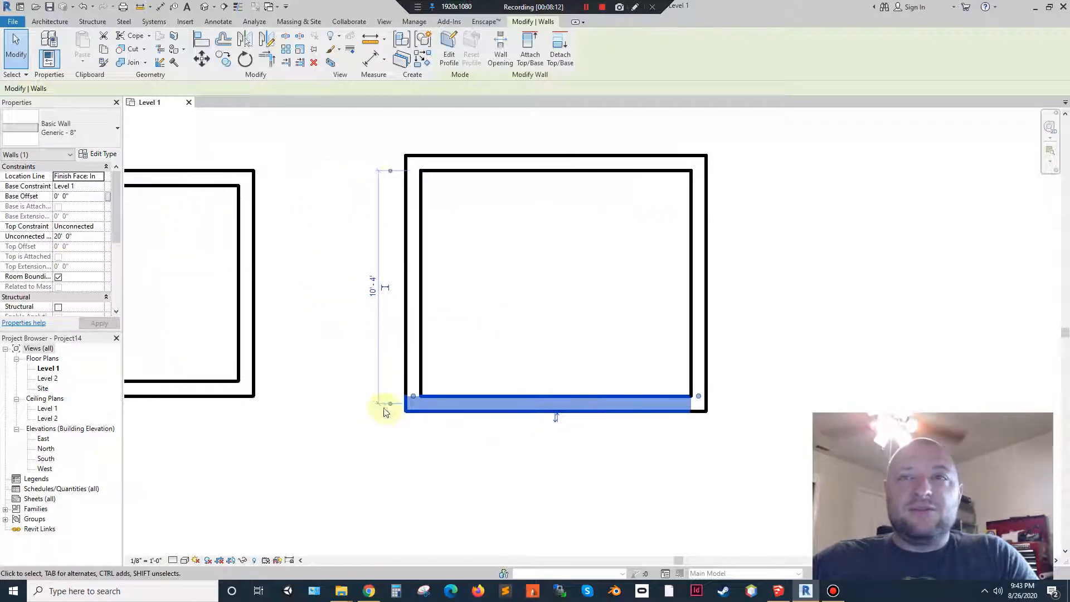
pyautogui.click(391, 403)
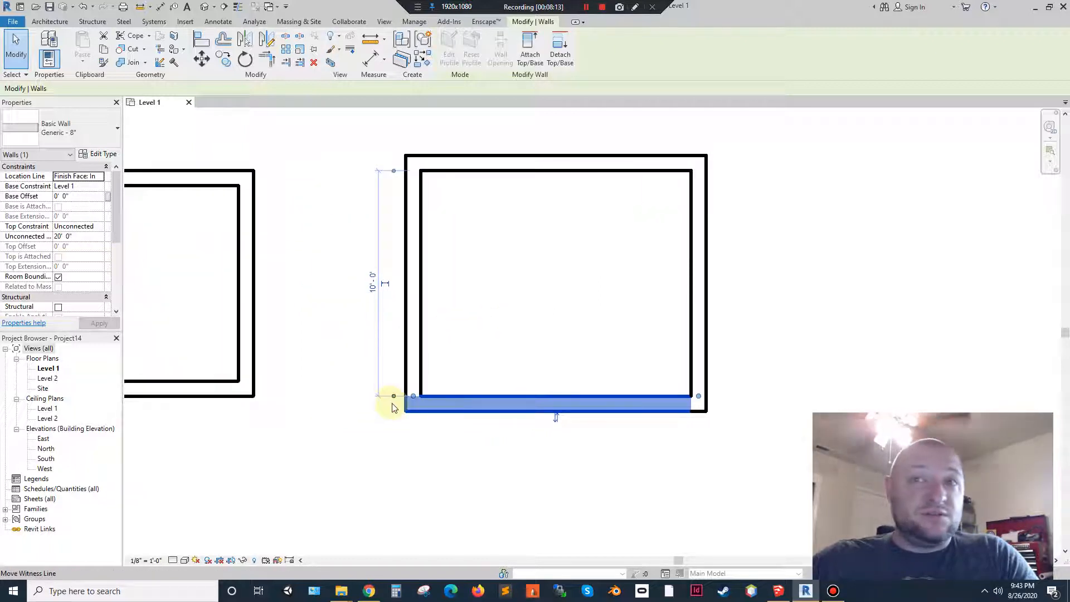
pyautogui.click(376, 289)
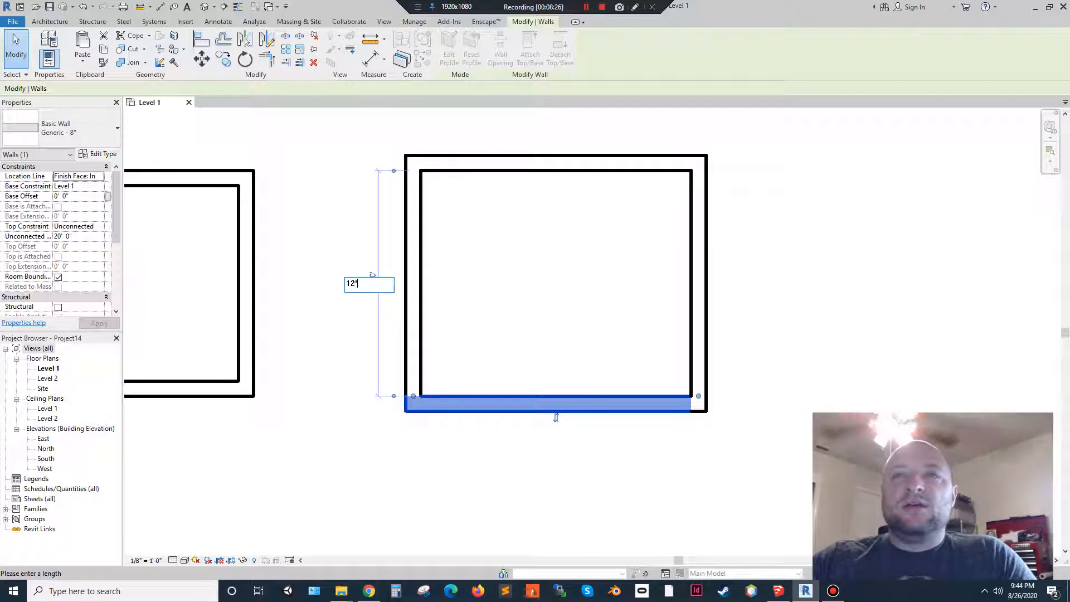
pyautogui.press('Return')
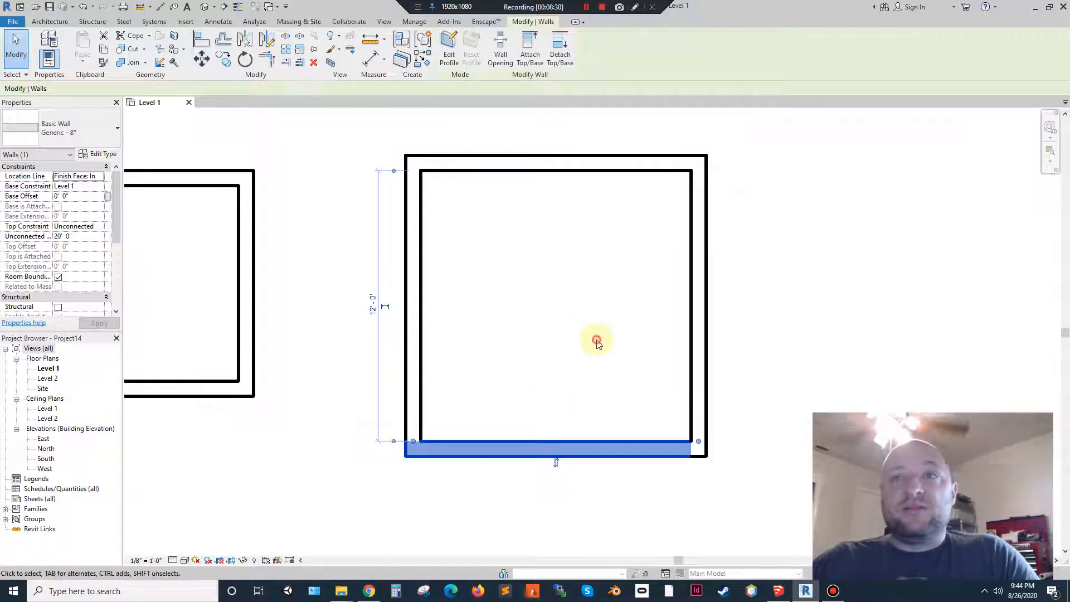
pyautogui.click(597, 339)
pyautogui.click(607, 450)
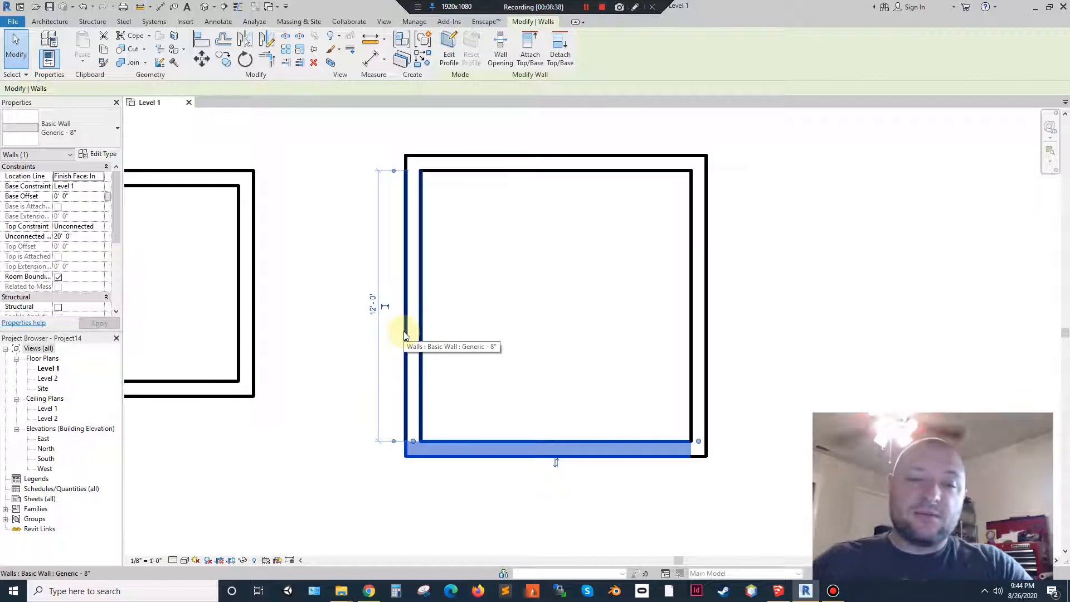
pyautogui.click(328, 251)
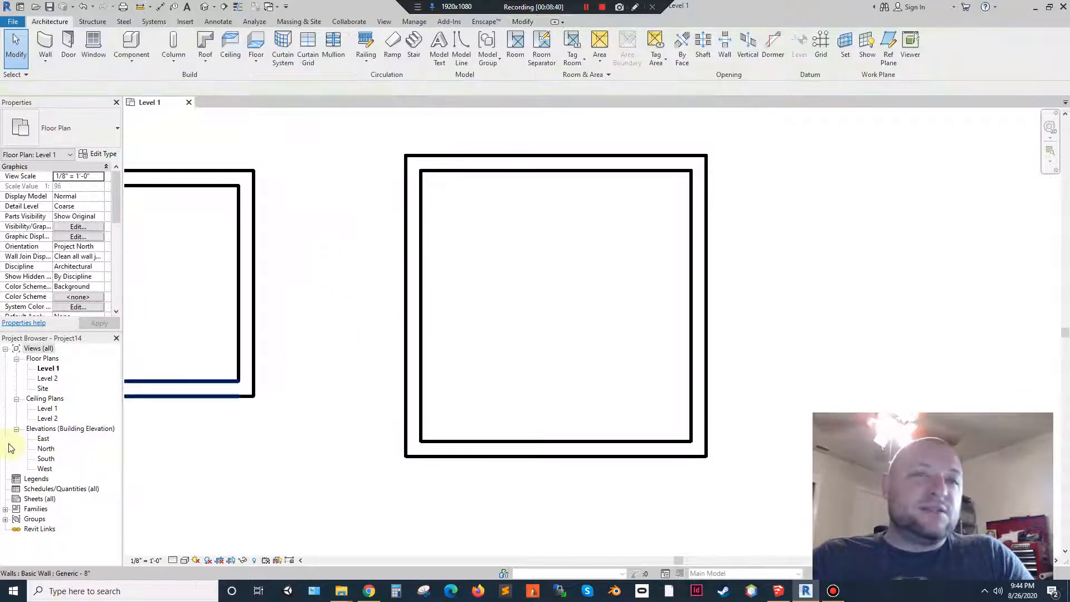
# - Open the default 3D view and tile it beside the Level 1 floor plan
pyautogui.click(384, 21)
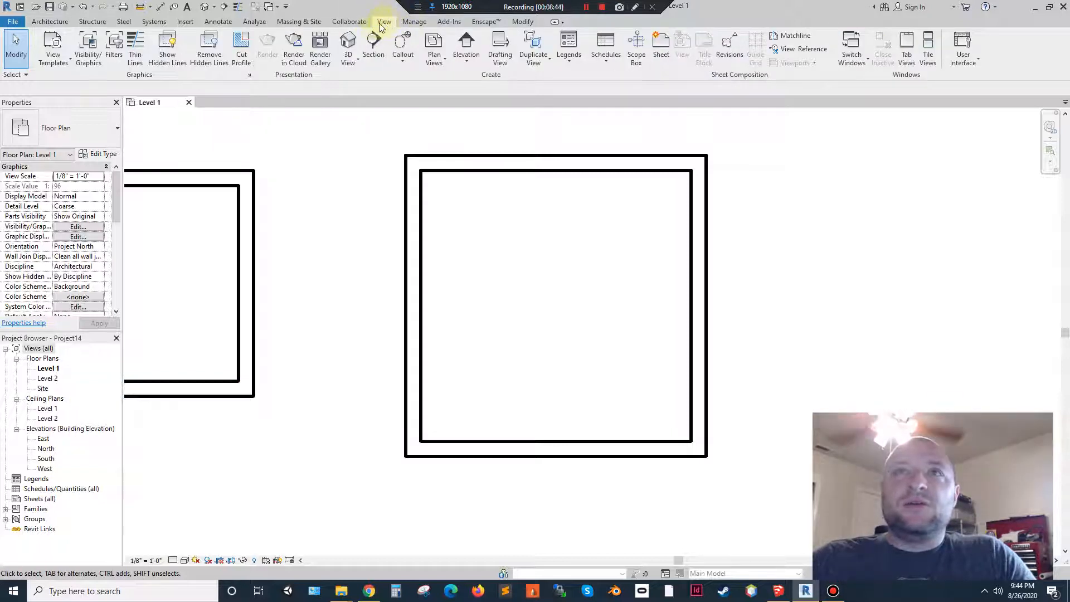
pyautogui.click(348, 44)
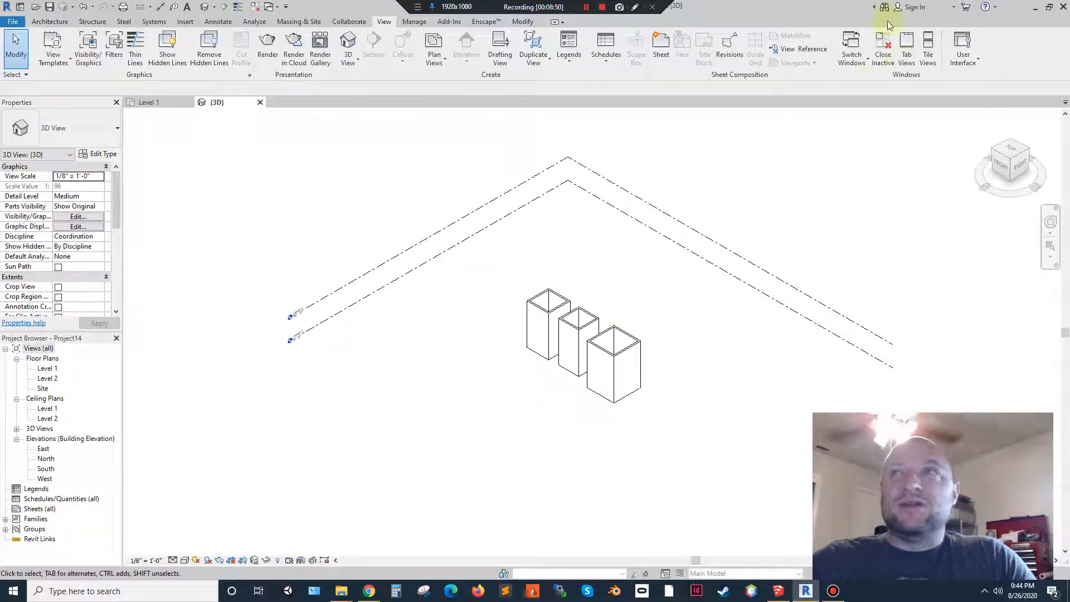
pyautogui.click(928, 47)
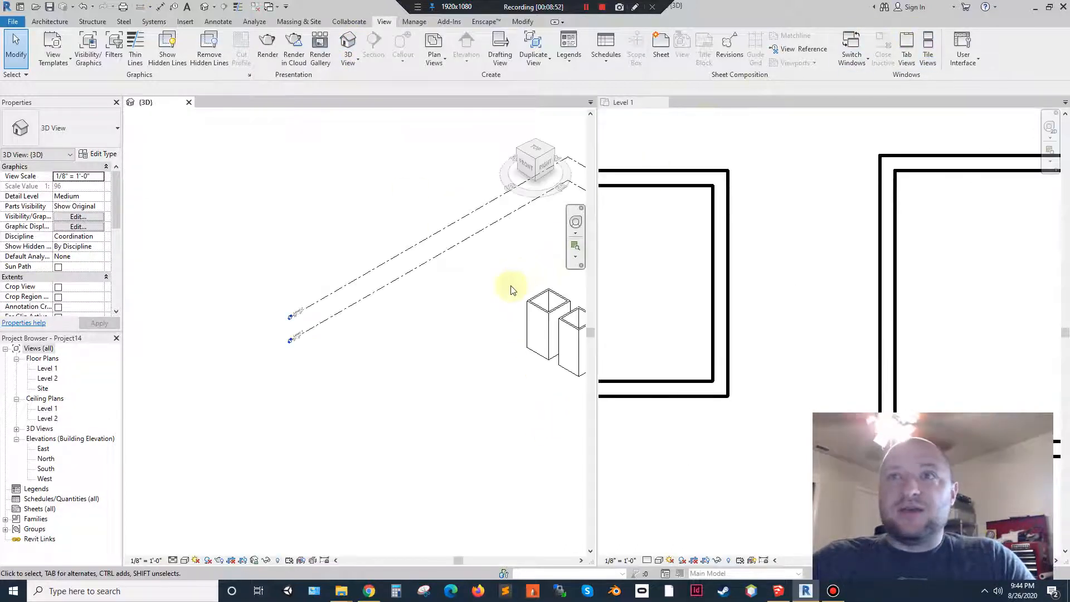
# - Examine the three rooms and their wall heights in the 3D view from close up, farther away and a lower angle
pyautogui.moveTo(482, 324); pyautogui.dragTo(318, 299, button='middle')
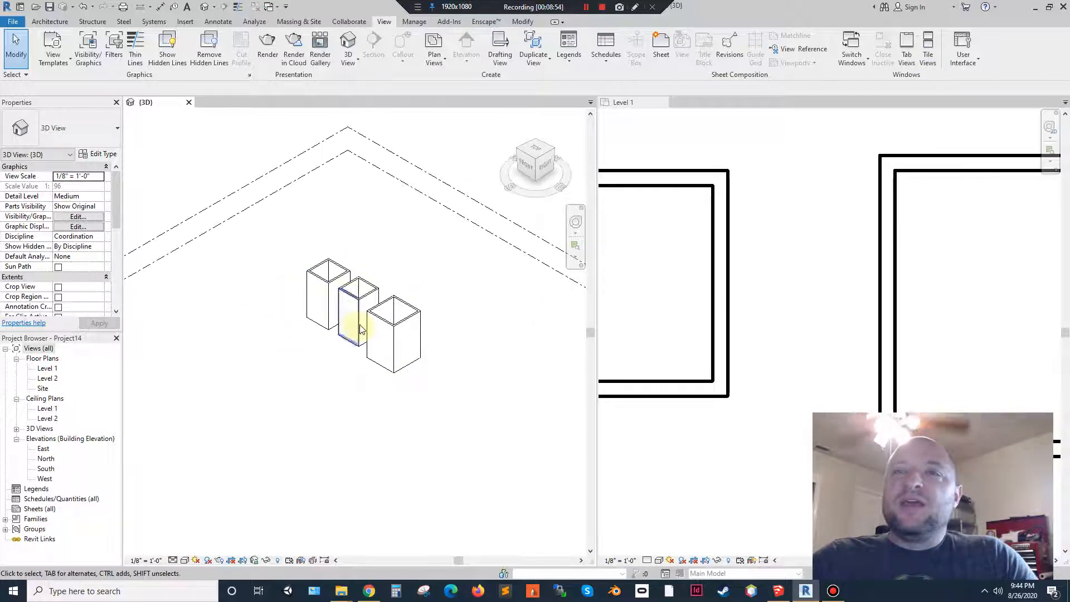
pyautogui.scroll(3, 357, 312)
pyautogui.scroll(1, 369, 309)
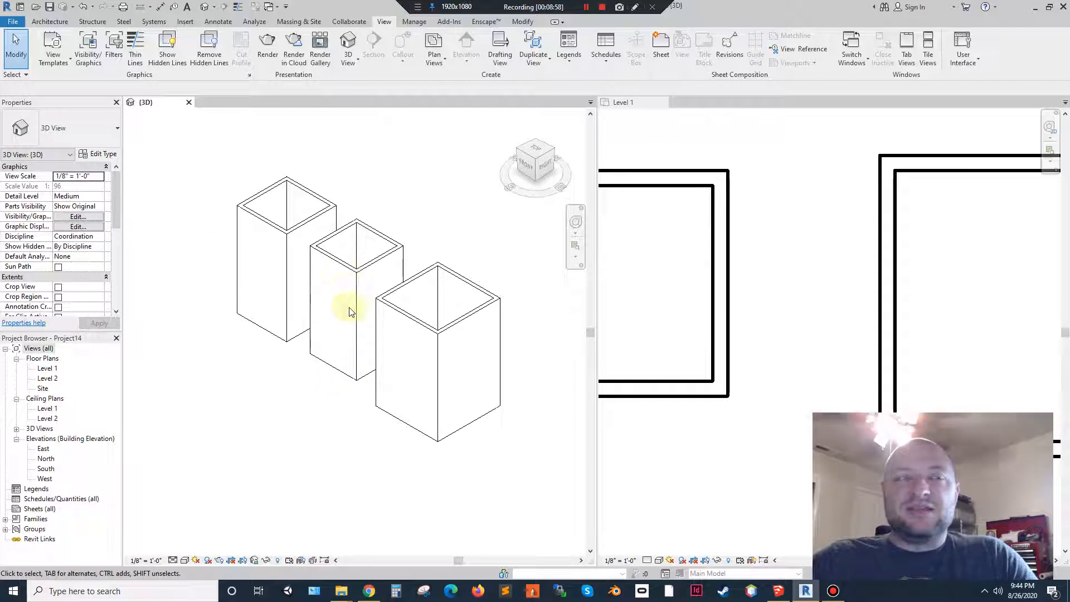
pyautogui.moveTo(329, 287); pyautogui.dragTo(350, 327, button='middle')
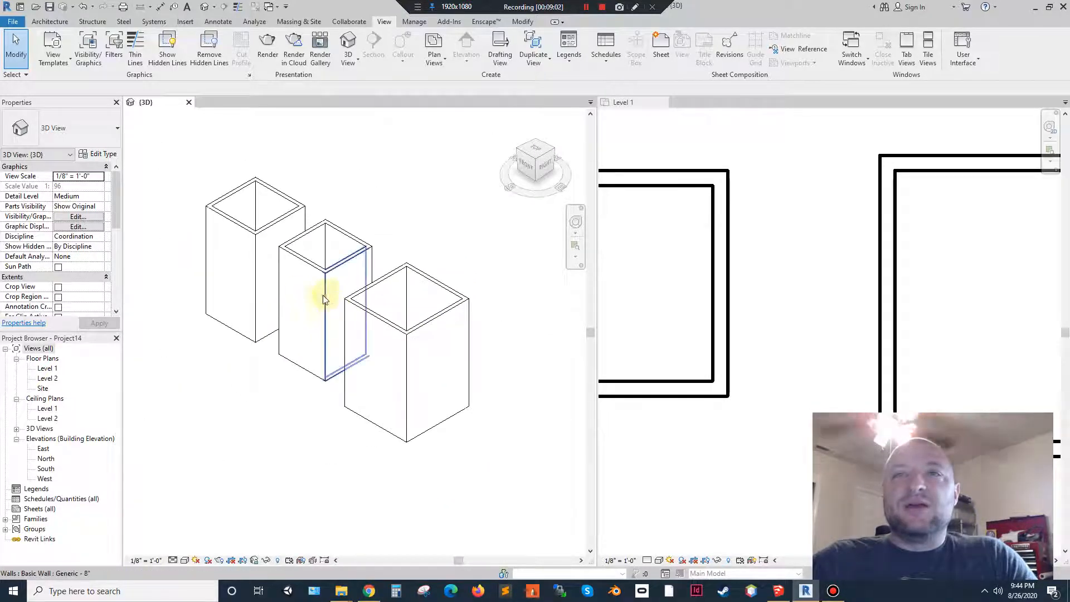
pyautogui.scroll(-4, 312, 290)
pyautogui.scroll(6, 320, 290)
pyautogui.scroll(-5, 310, 297)
pyautogui.scroll(2, 306, 300)
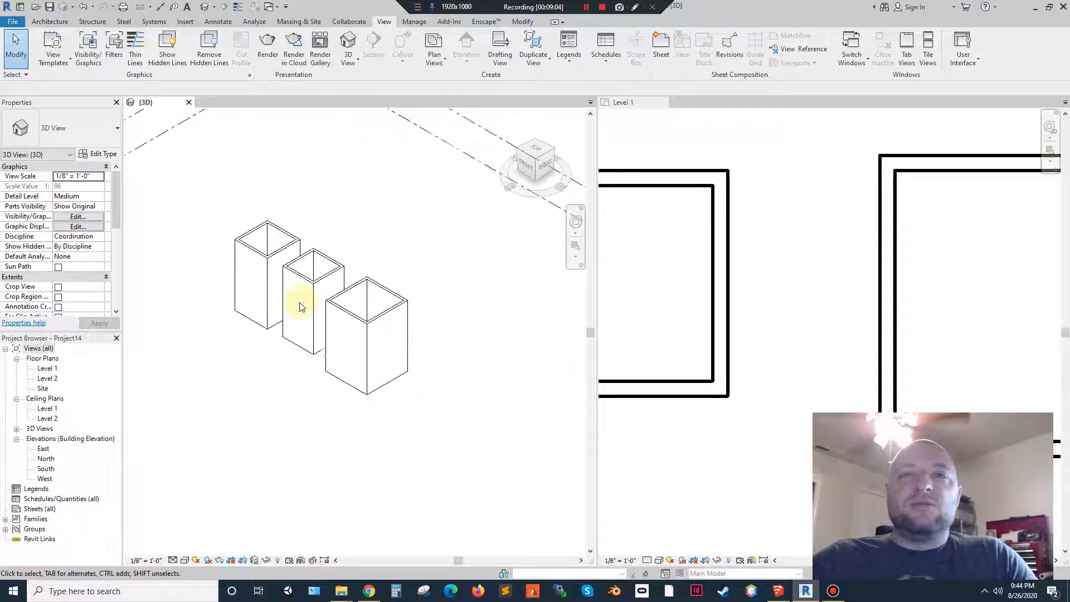
pyautogui.scroll(-1, 300, 306)
pyautogui.keyDown('shift'); pyautogui.moveTo(287, 321); pyautogui.dragTo(300, 303, button='middle'); pyautogui.keyUp('shift')
pyautogui.scroll(4, 333, 263)
pyautogui.scroll(1, 313, 335)
pyautogui.scroll(-2, 313, 337)
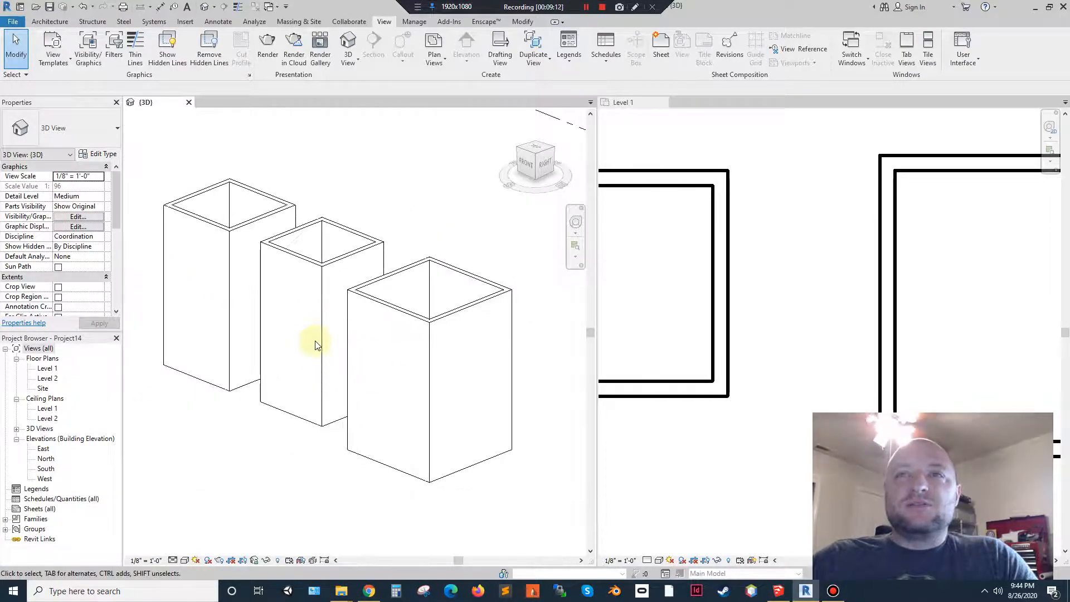
# - Select the four walls of the westernmost room in the Level 1 plan and set their top constraint to Up to level: Level 2
pyautogui.scroll(-4, 757, 341)
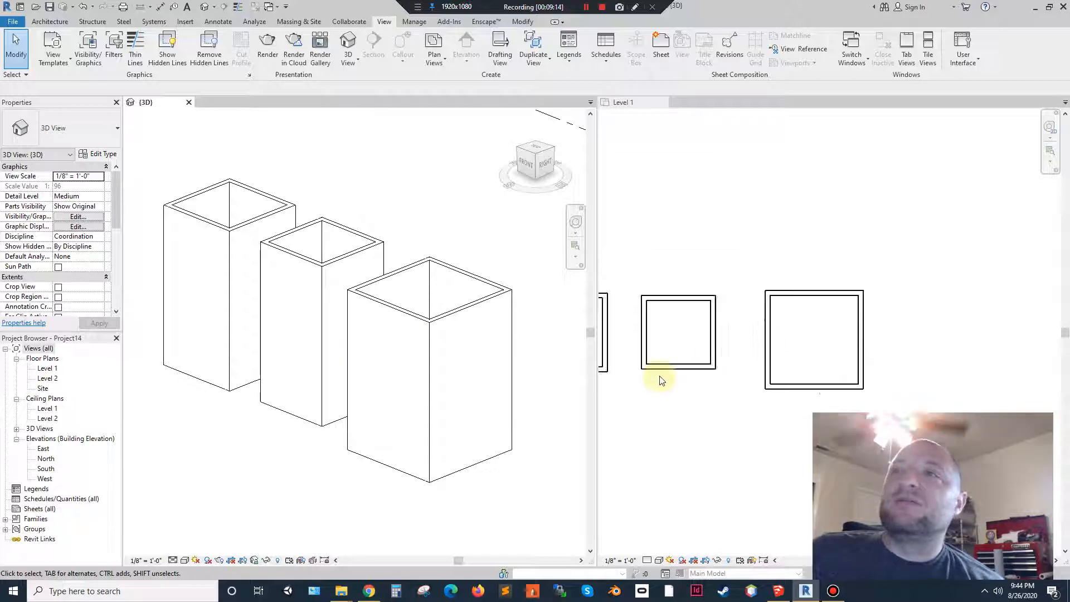
pyautogui.click(810, 351)
pyautogui.moveTo(696, 322); pyautogui.dragTo(780, 283, button='middle')
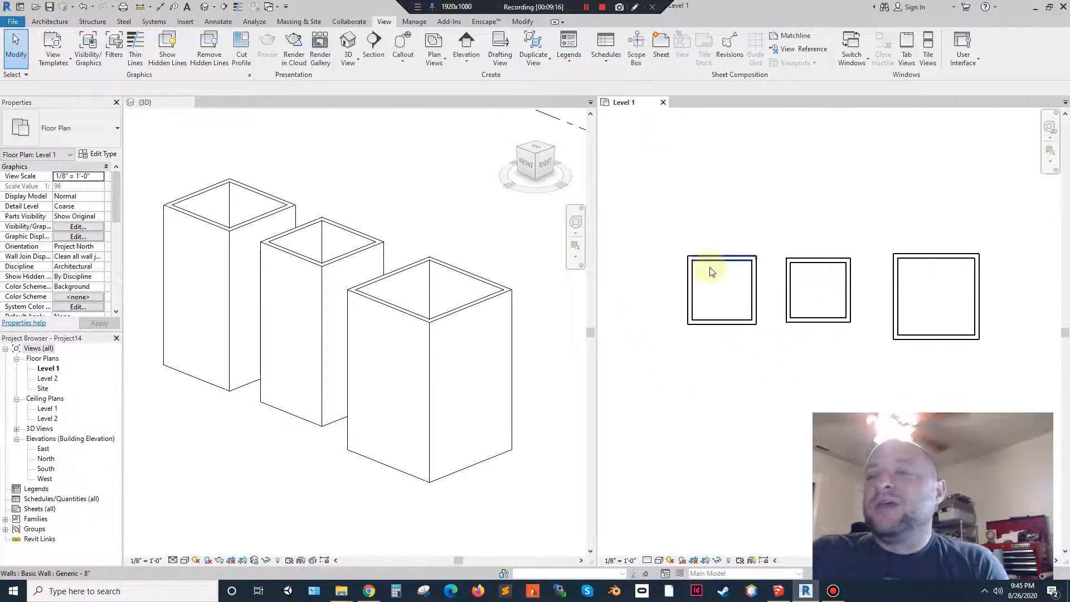
pyautogui.moveTo(767, 365); pyautogui.dragTo(681, 229)
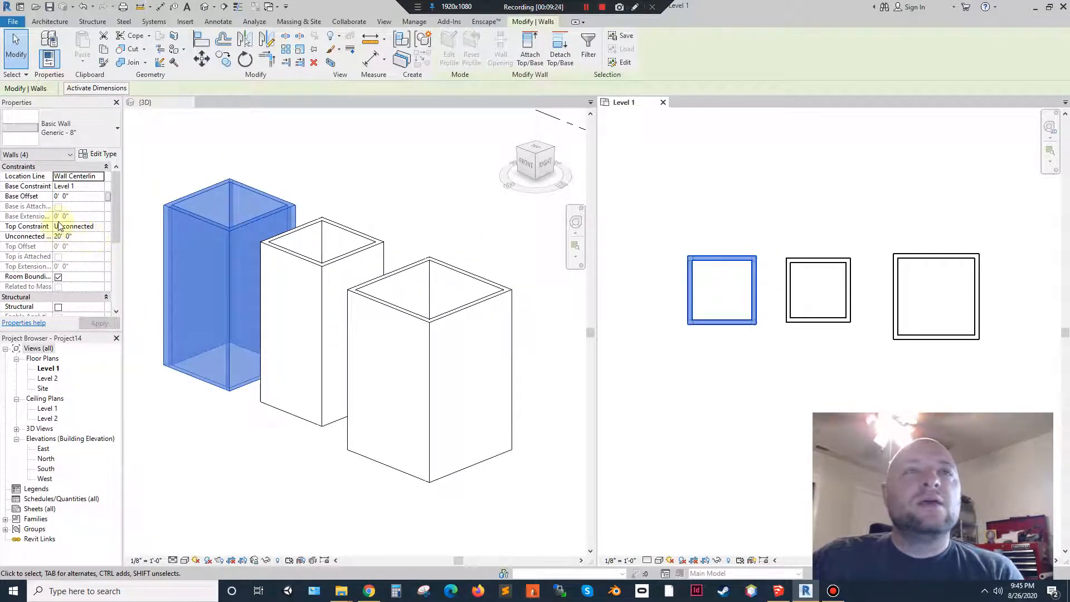
pyautogui.click(99, 227)
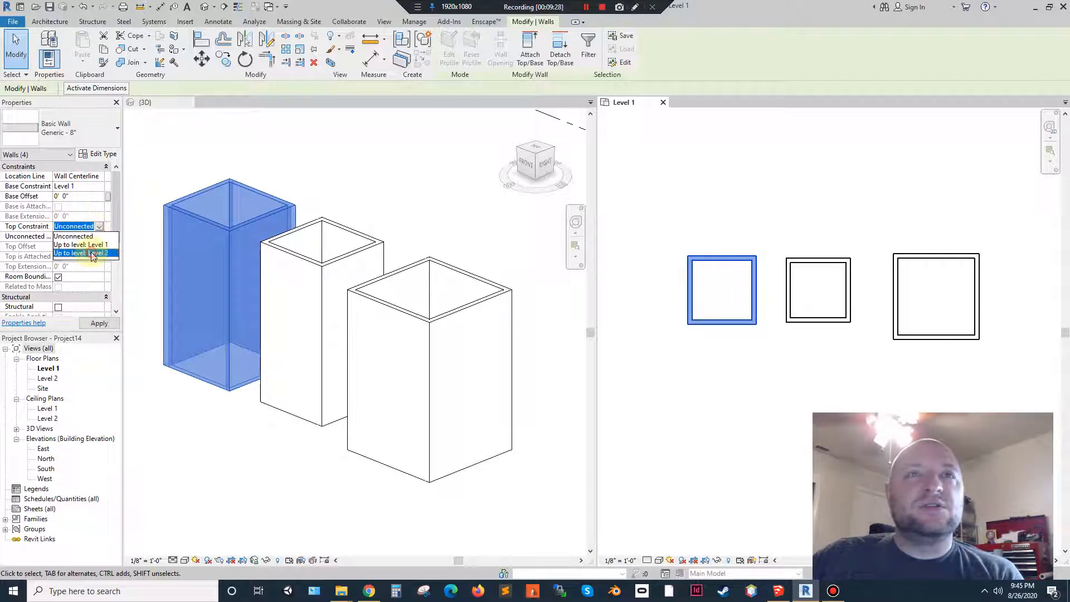
pyautogui.click(92, 253)
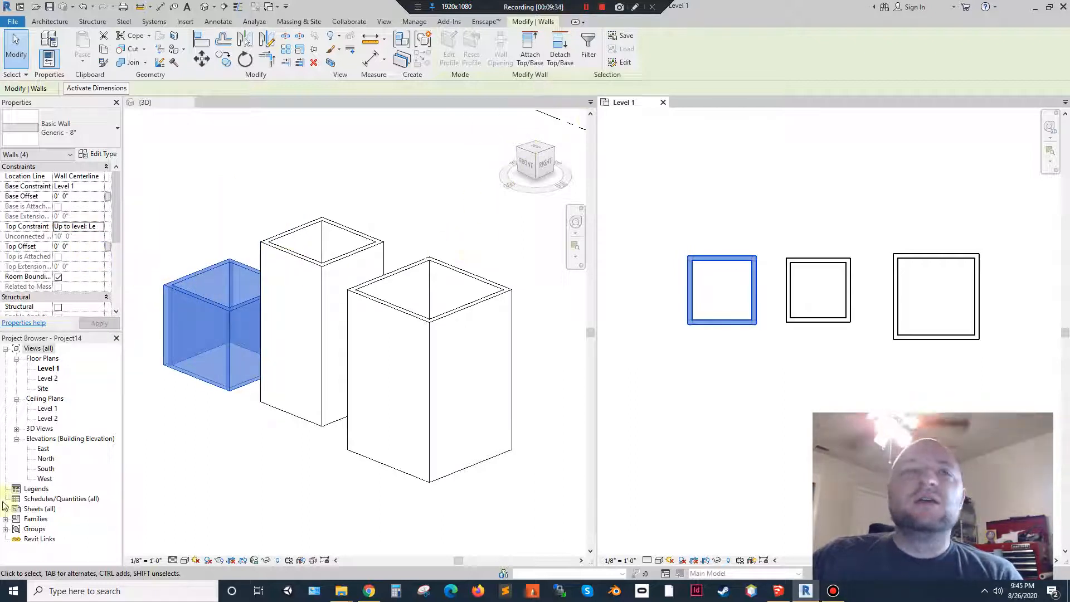
# - Open the East and North building elevations
pyautogui.doubleClick(46, 451)
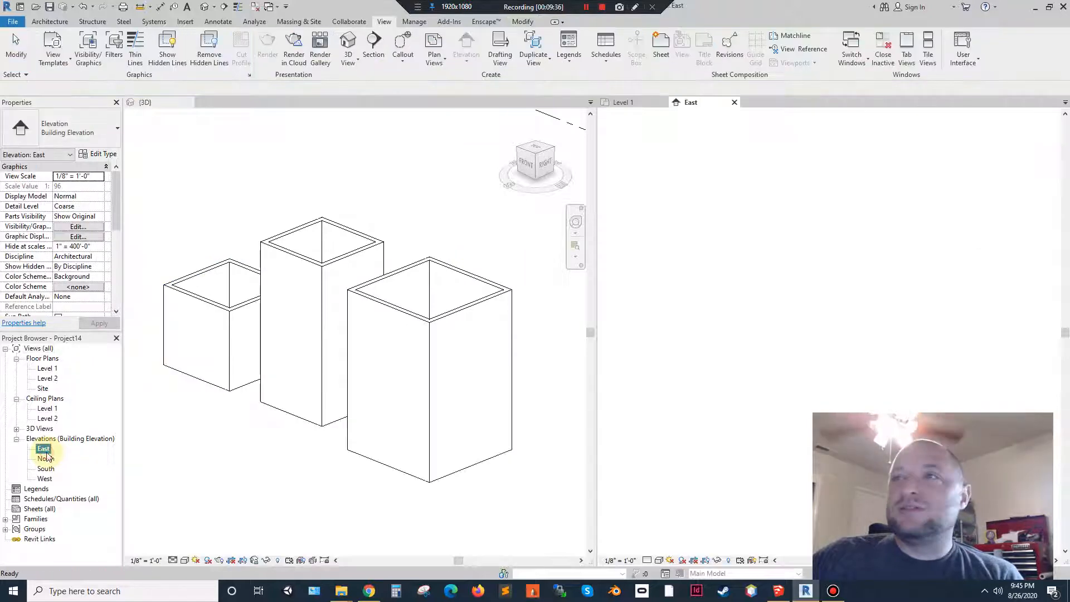
pyautogui.click(45, 459)
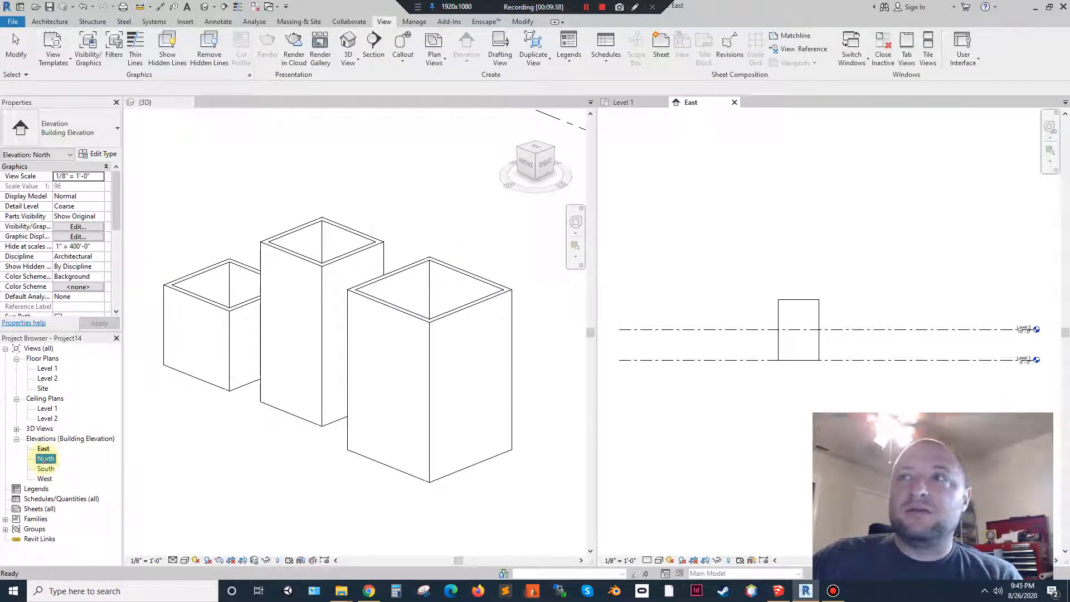
pyautogui.doubleClick(45, 459)
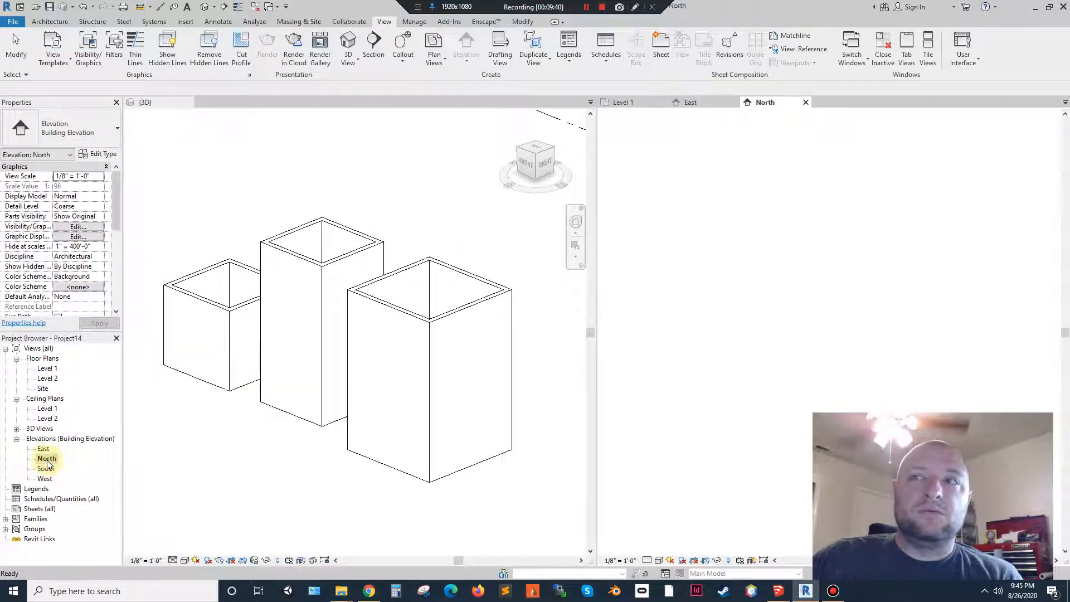
pyautogui.scroll(3, 847, 349)
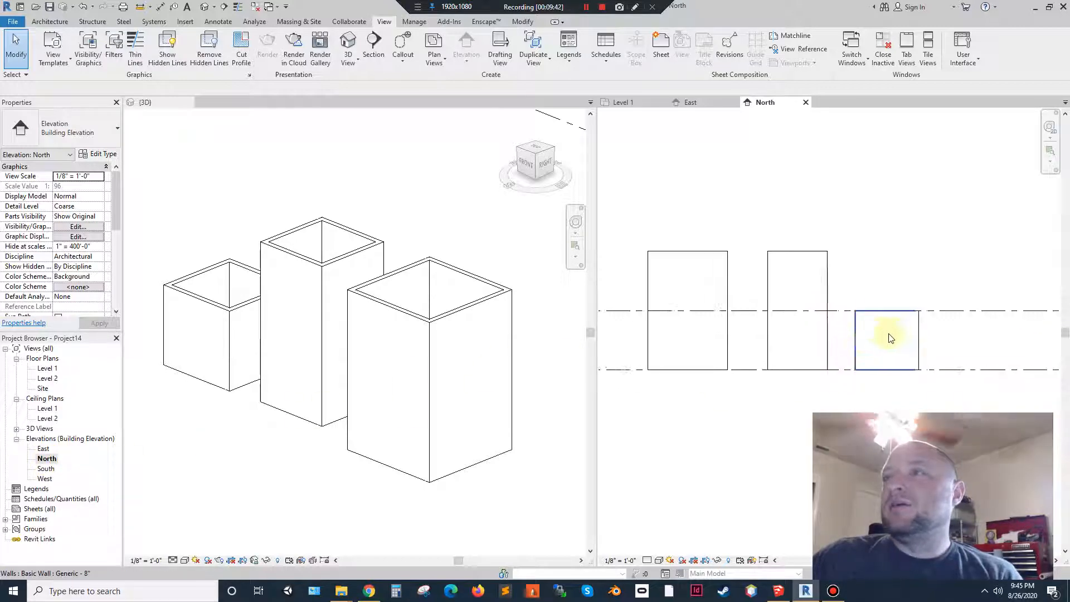
# - Shorten the aligned Level 1 and Level 2 lines in the North elevation so their heads sit just beside the shortest room
pyautogui.scroll(-3, 878, 334)
pyautogui.moveTo(1038, 370); pyautogui.dragTo(992, 296)
pyautogui.scroll(3, 1032, 333)
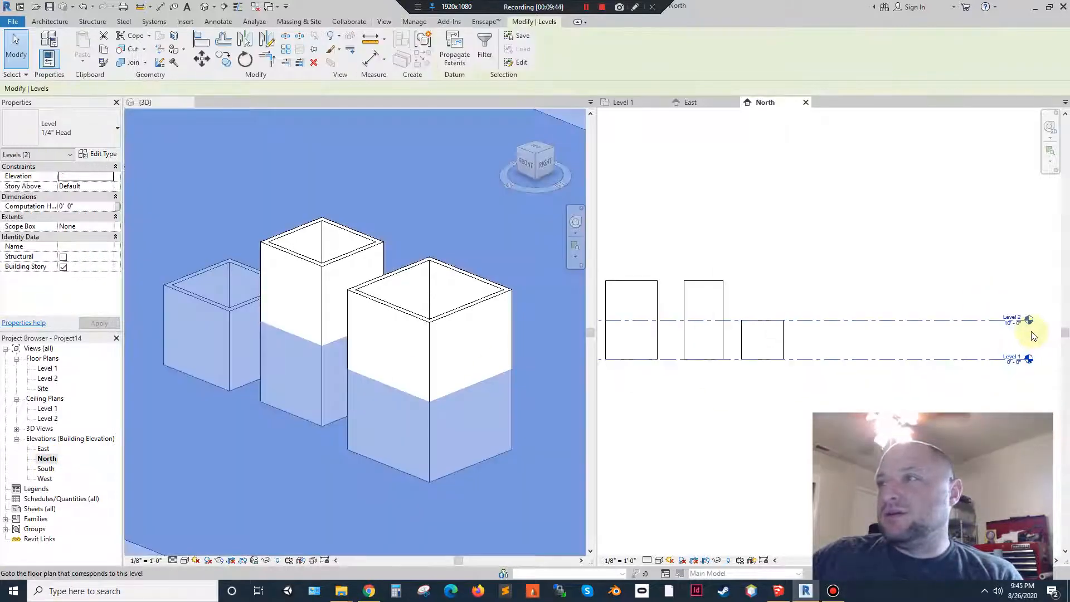
pyautogui.click(970, 332)
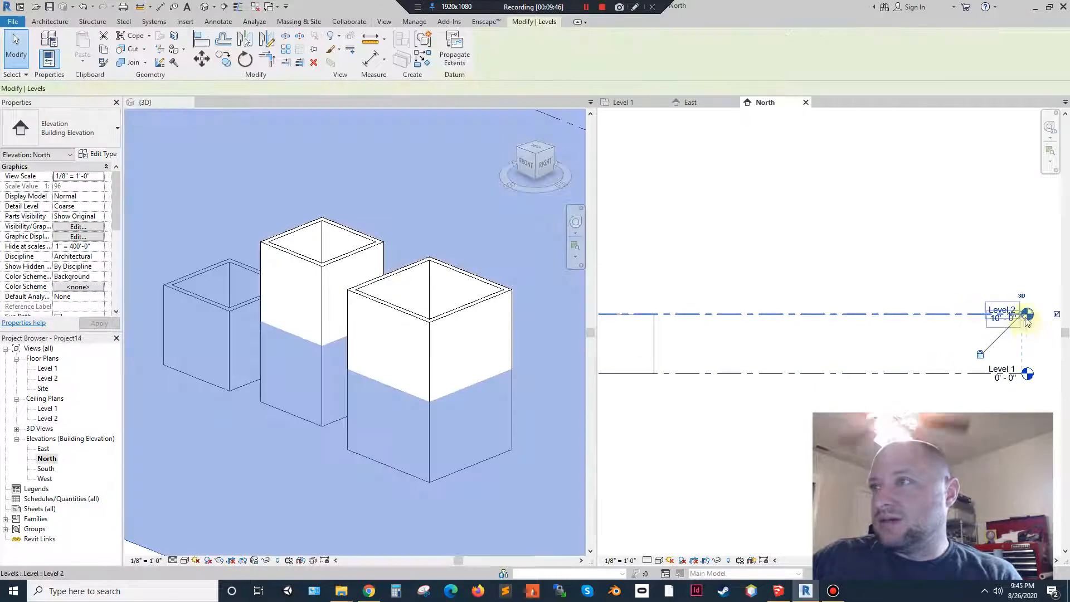
pyautogui.click(1022, 319)
pyautogui.moveTo(1022, 319); pyautogui.dragTo(708, 315)
pyautogui.click(679, 256)
pyautogui.moveTo(679, 254); pyautogui.dragTo(916, 275, button='middle')
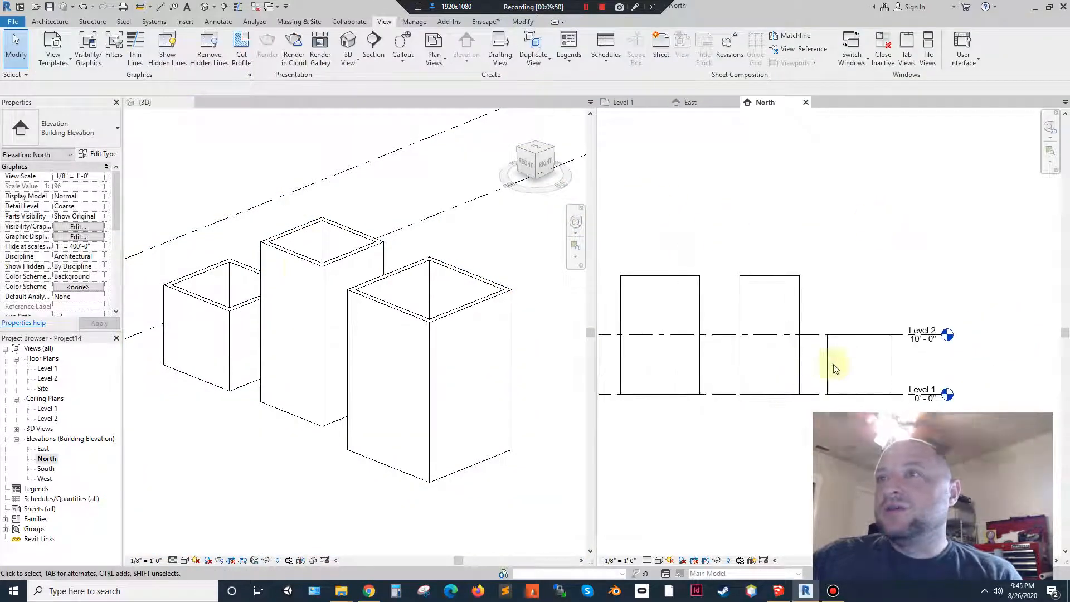
# - Close the East elevation and tile the North elevation, Level 1 plan and 3D view, with the rooms framed in each
pyautogui.click(715, 102)
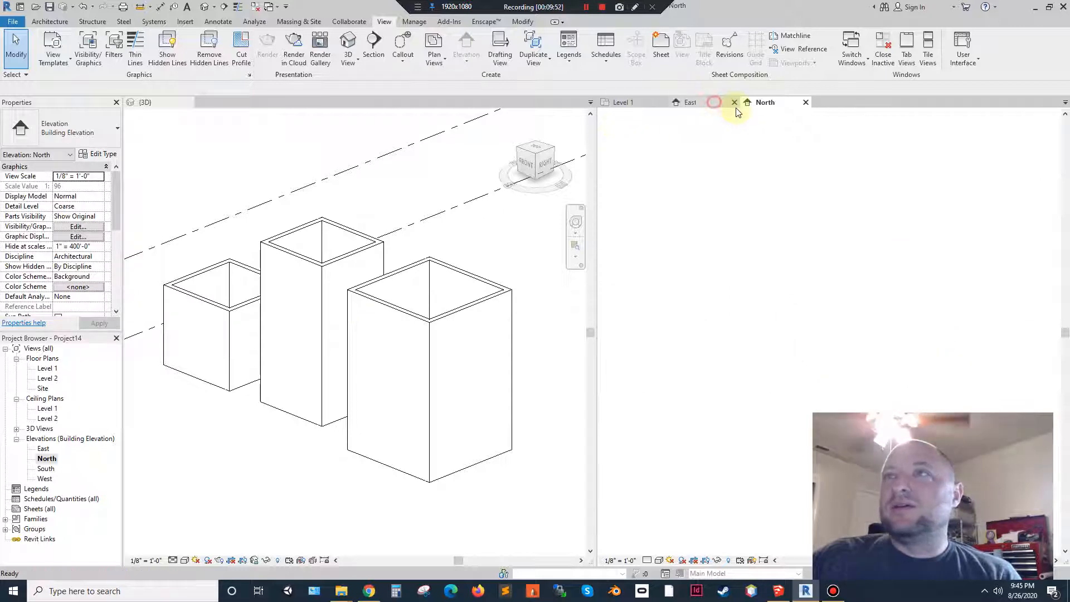
pyautogui.click(734, 102)
pyautogui.click(928, 47)
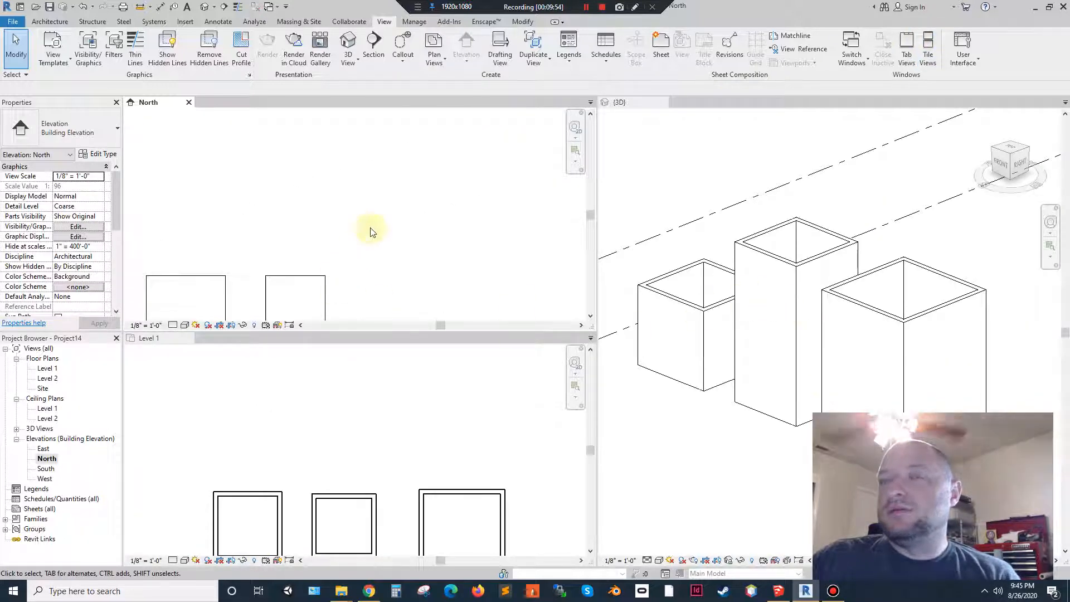
pyautogui.scroll(-3, 379, 235)
pyautogui.moveTo(383, 313); pyautogui.dragTo(399, 199, button='middle')
pyautogui.scroll(2, 401, 213)
pyautogui.moveTo(407, 280); pyautogui.dragTo(453, 298, button='middle')
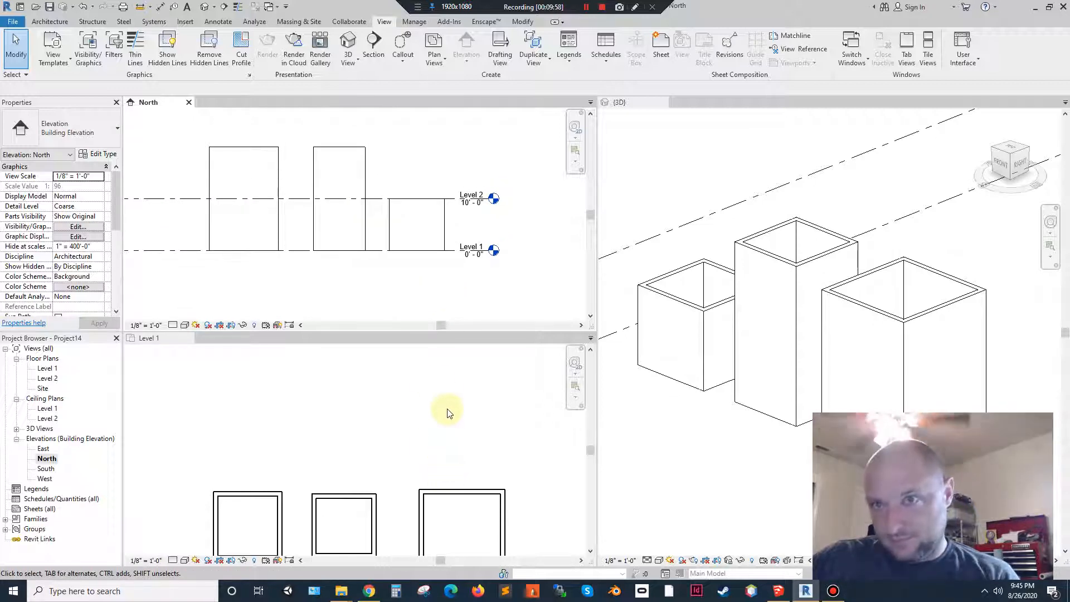
pyautogui.moveTo(447, 411); pyautogui.dragTo(457, 324, button='middle')
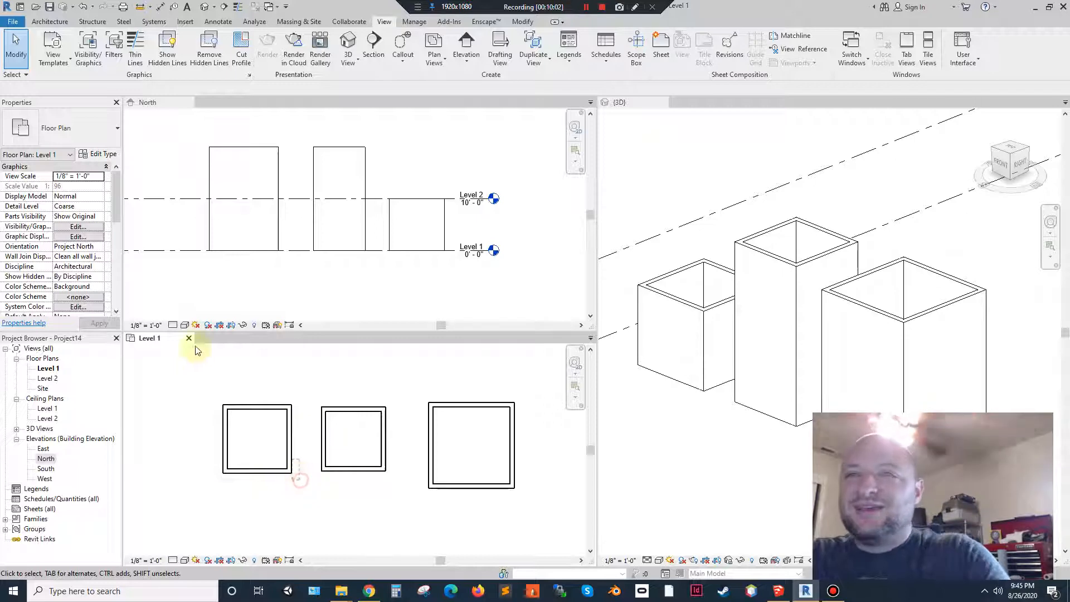
# - Select the walls of the westernmost room and those of the middle room in turn to compare their top constraints
pyautogui.moveTo(196, 346); pyautogui.dragTo(198, 368)
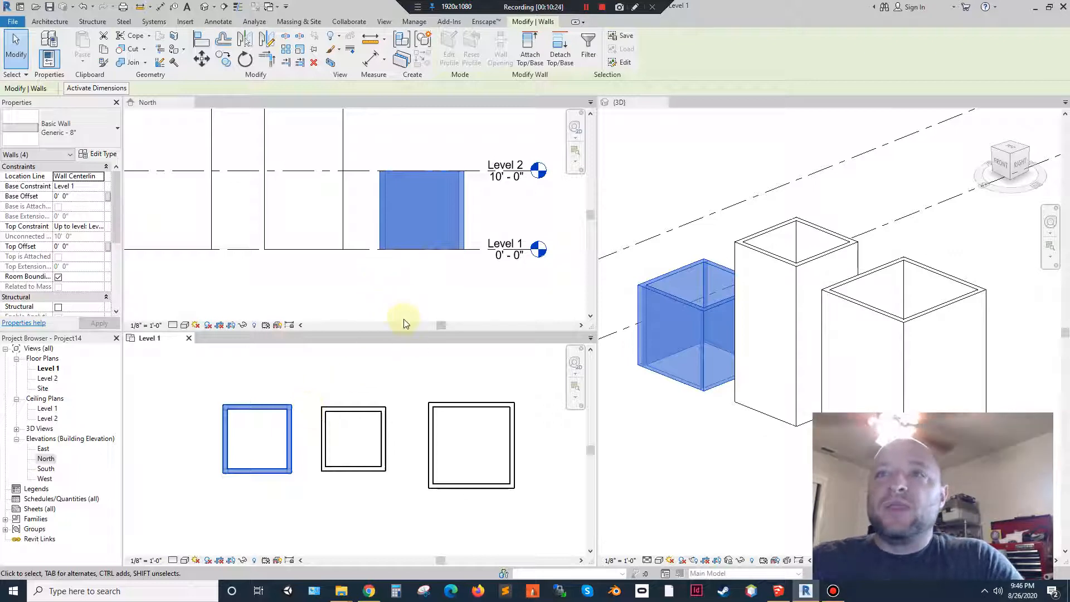
pyautogui.moveTo(310, 380); pyautogui.dragTo(410, 508)
pyautogui.moveTo(389, 297); pyautogui.dragTo(437, 348, button='middle')
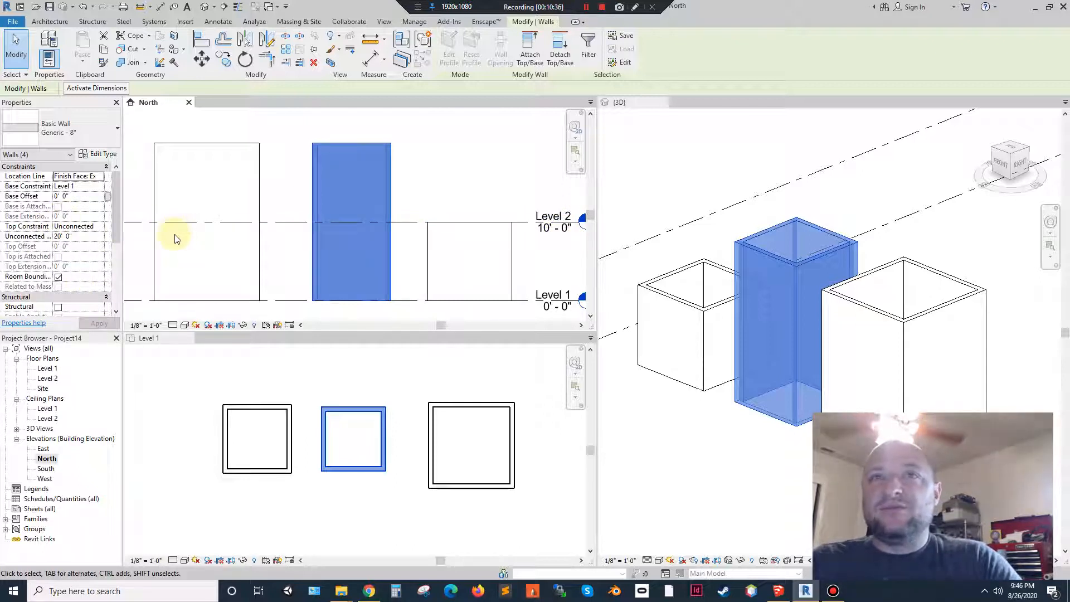
pyautogui.click(69, 235)
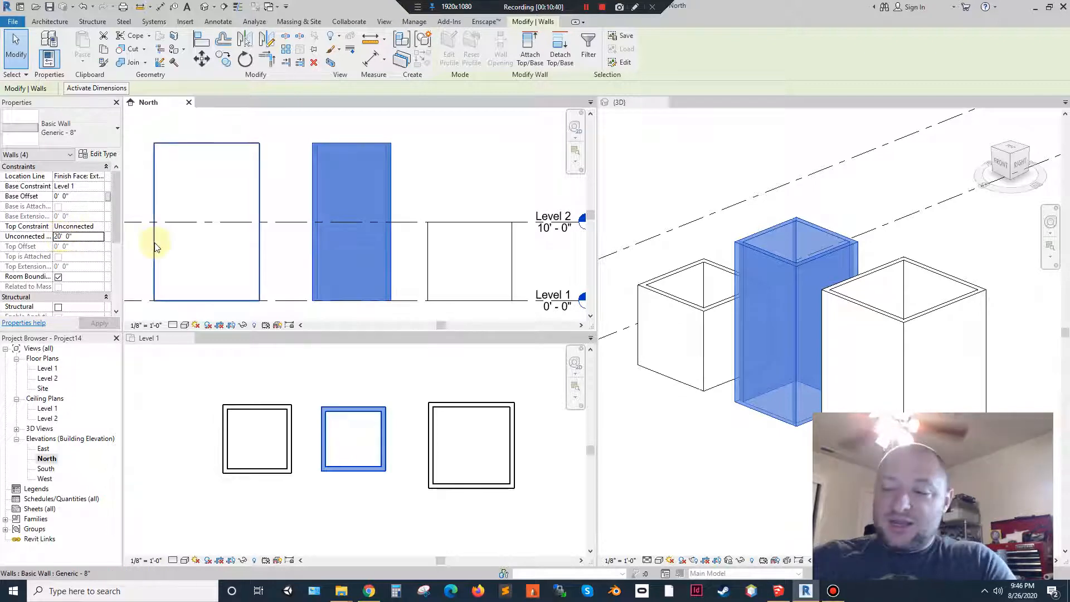
pyautogui.press('Escape')
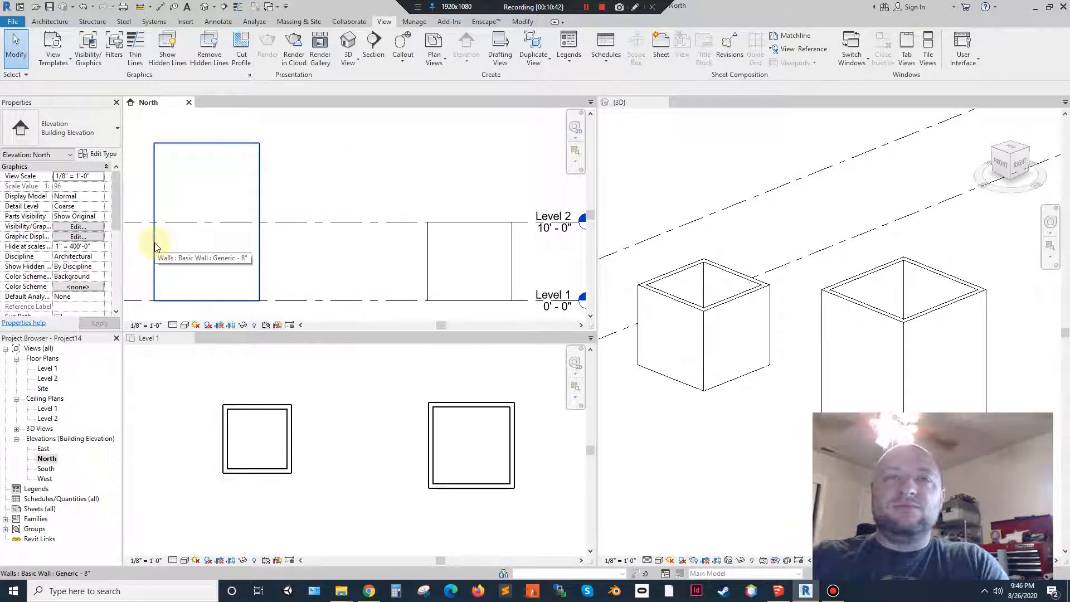
pyautogui.click(303, 372)
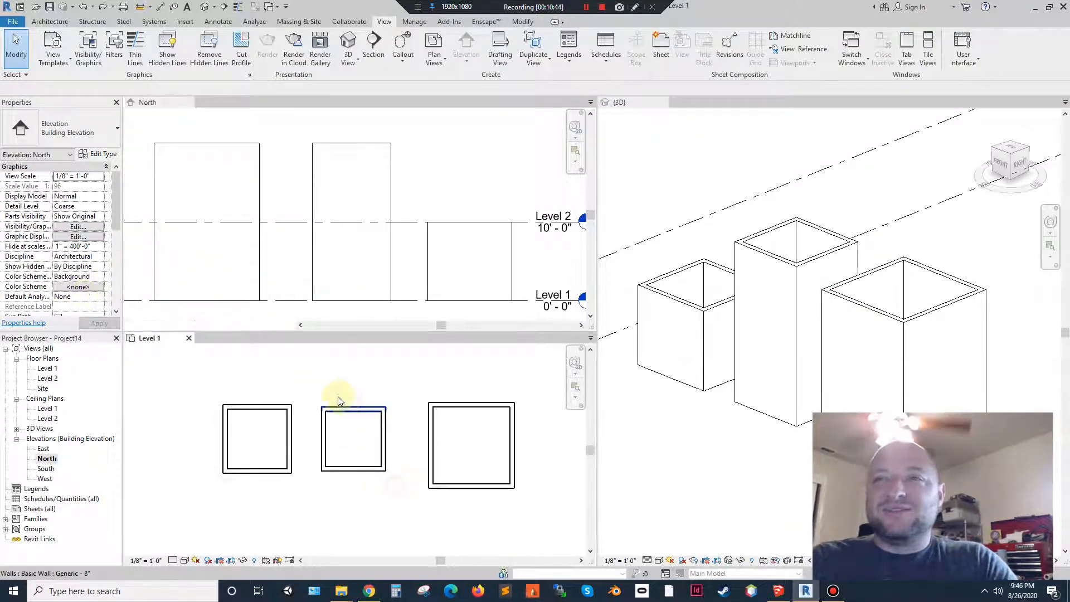
# - Select the middle room's four walls in the Level 1 plan and set their unconnected height to 25'
pyautogui.moveTo(302, 370); pyautogui.dragTo(410, 520)
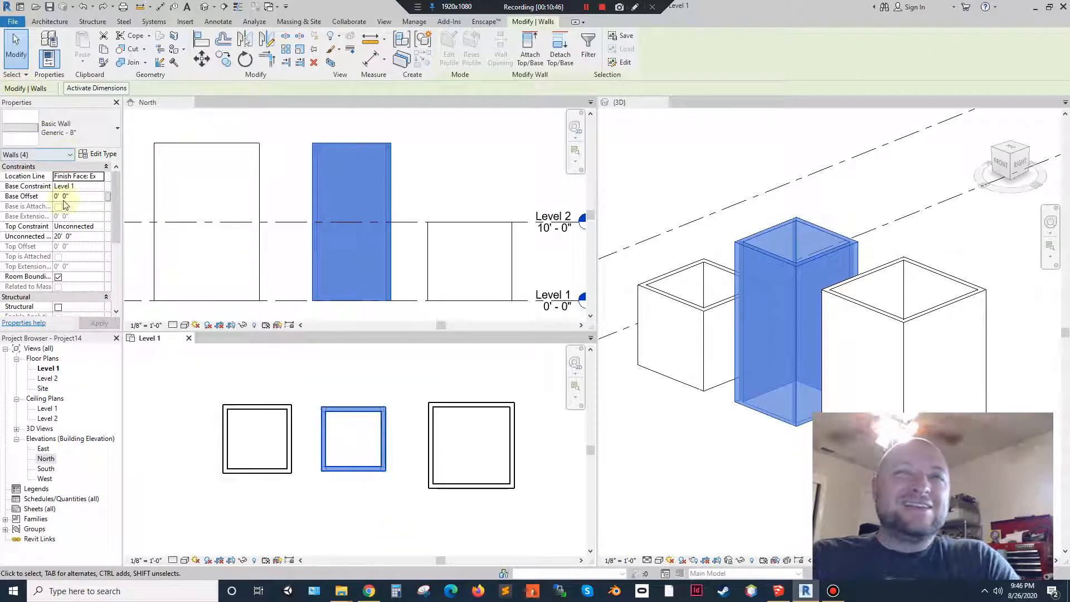
pyautogui.click(61, 236)
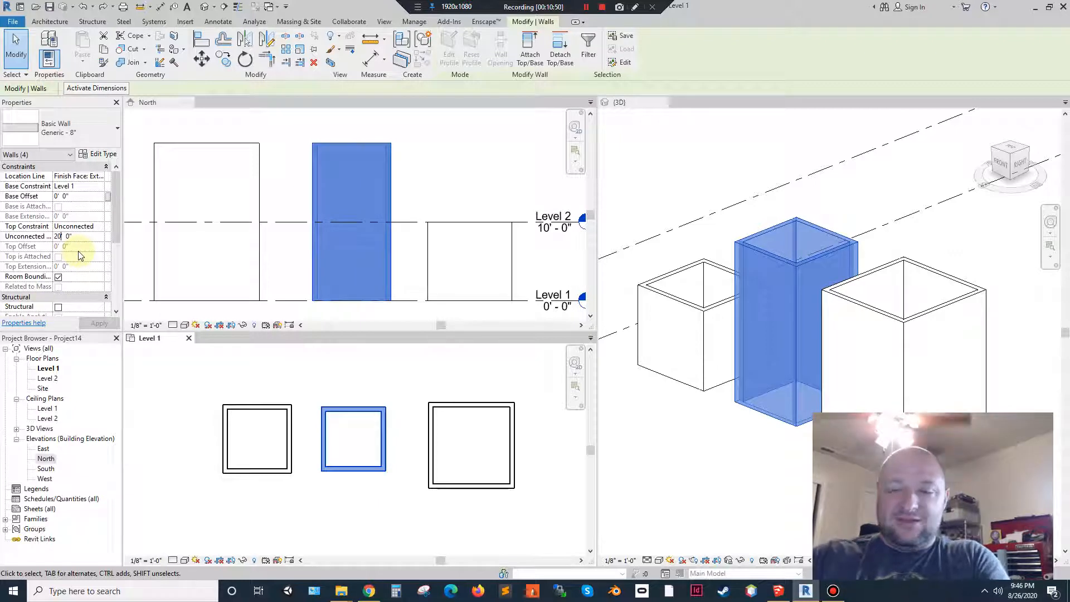
pyautogui.write('25')
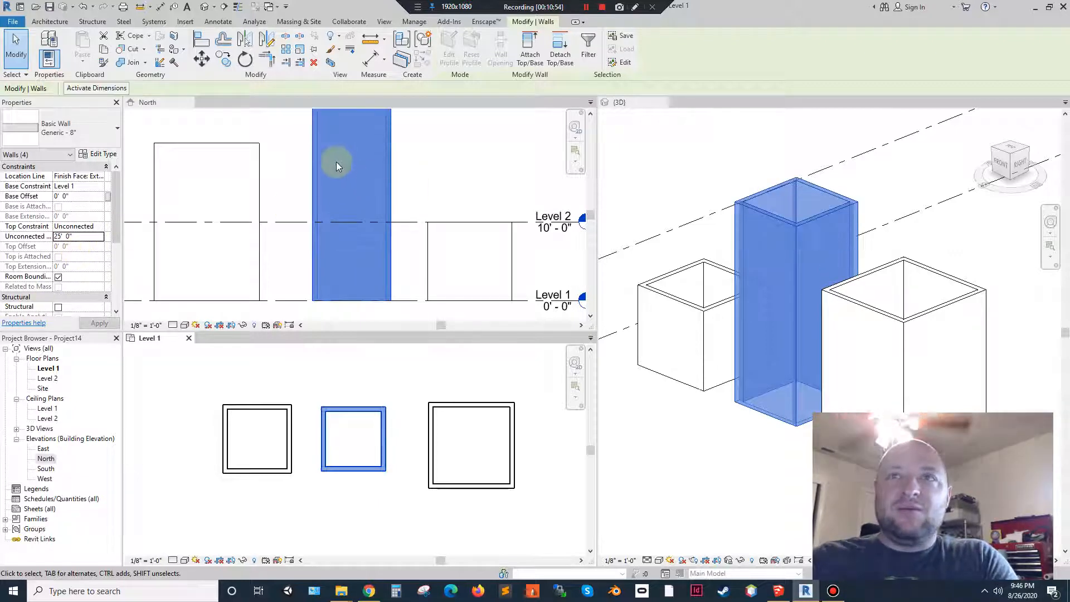
pyautogui.click(312, 176)
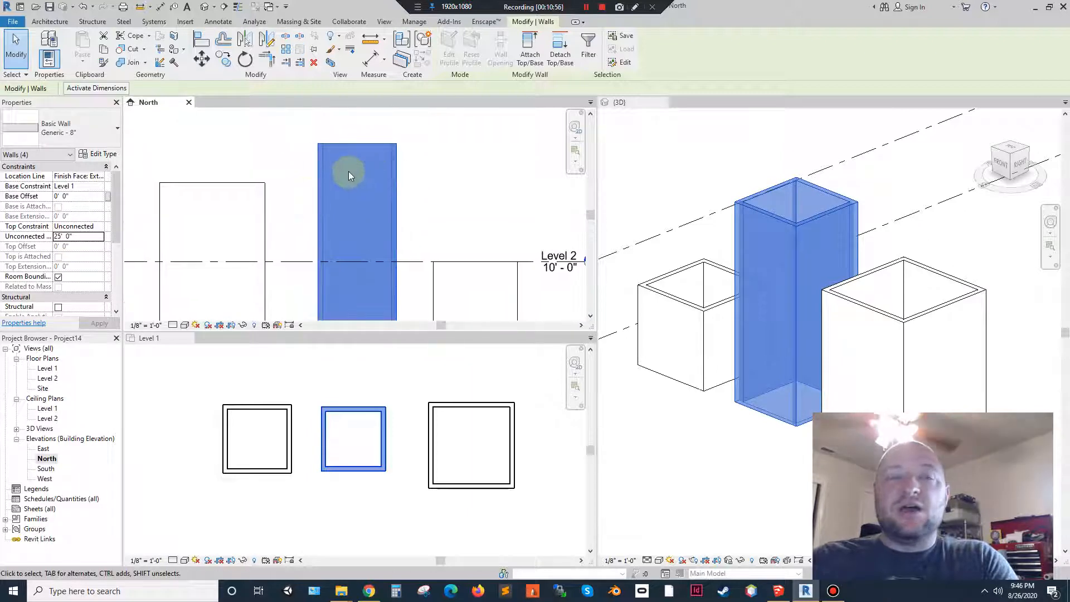
pyautogui.moveTo(275, 256); pyautogui.dragTo(282, 198, button='middle')
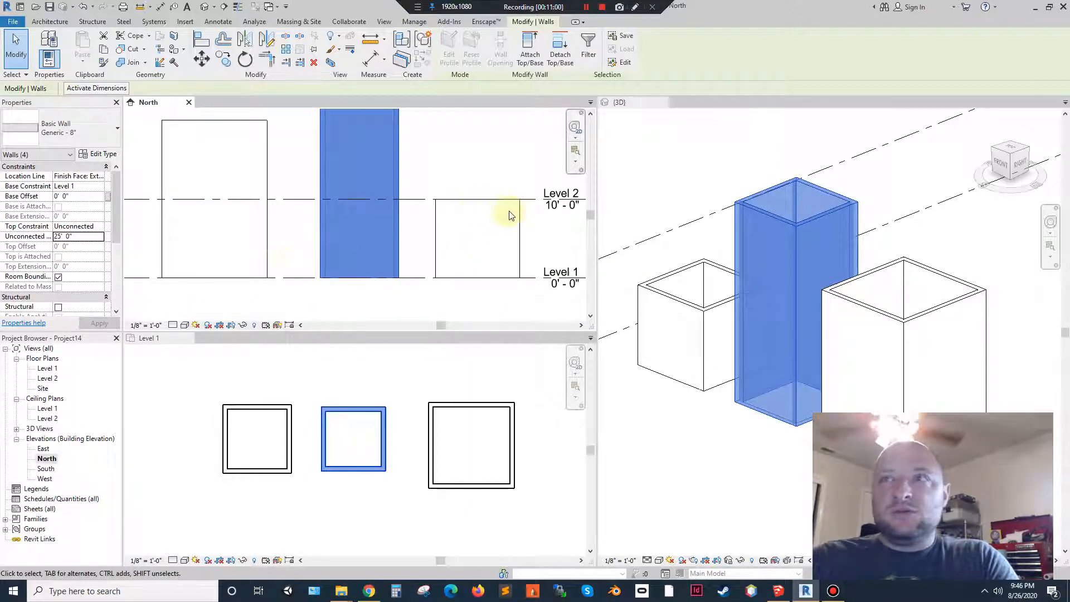
# - Copy Level 2 upward in the North elevation to place a new level at about 22' 6"
pyautogui.click(536, 203)
pyautogui.moveTo(496, 148); pyautogui.dragTo(478, 219, button='middle')
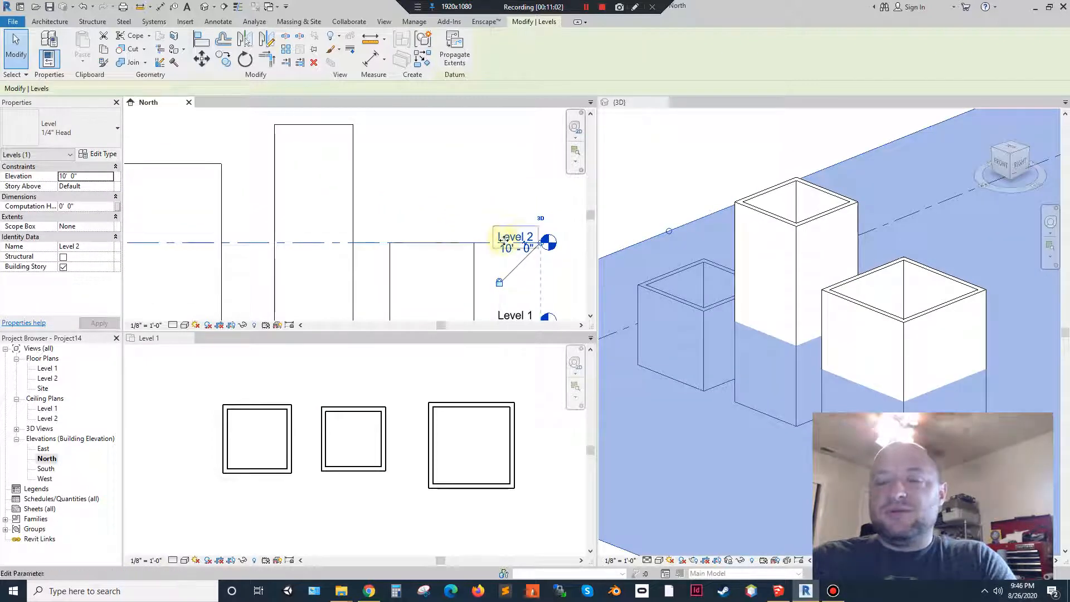
pyautogui.keyDown('ctrl'); pyautogui.moveTo(544, 208); pyautogui.dragTo(554, 146); pyautogui.keyUp('ctrl')
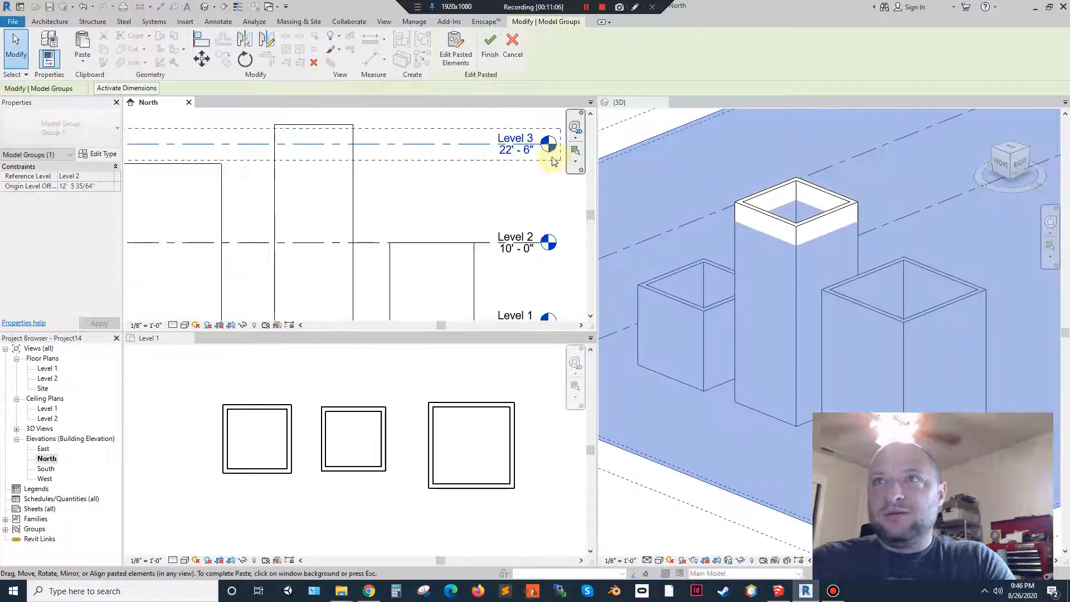
pyautogui.click(420, 201)
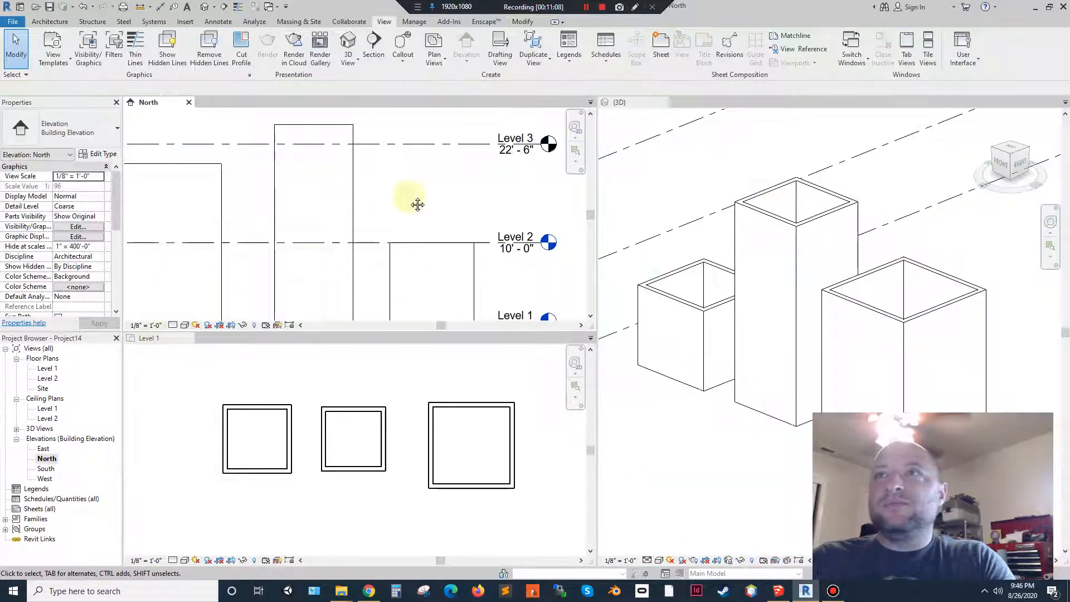
# - Create a floor plan view for Level 3 and close it to return to the North elevation
pyautogui.moveTo(245, 158); pyautogui.dragTo(313, 155, button='middle')
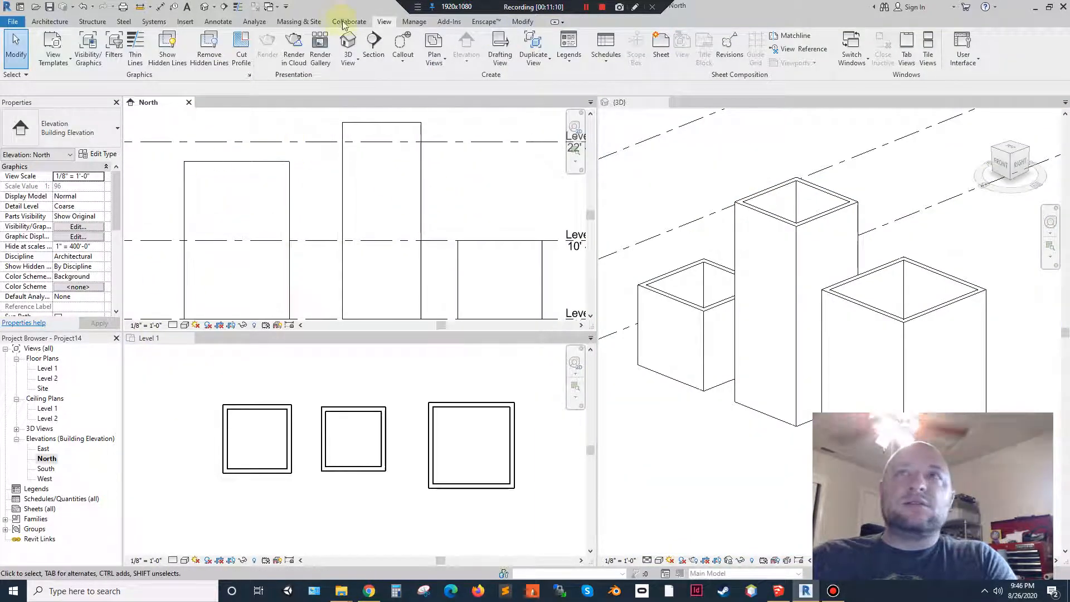
pyautogui.click(435, 48)
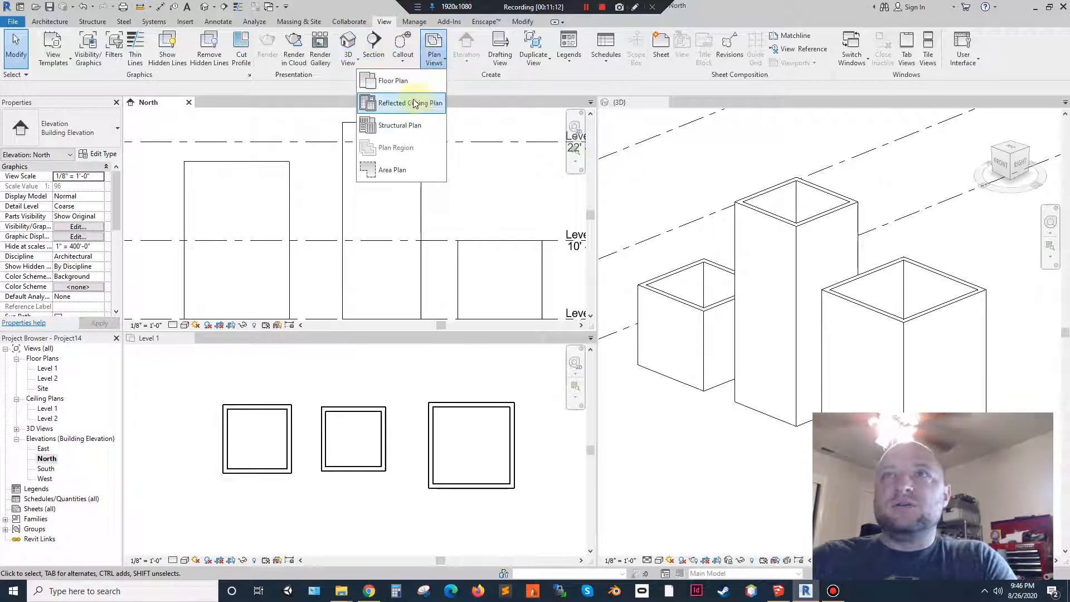
pyautogui.click(393, 82)
pyautogui.click(495, 247)
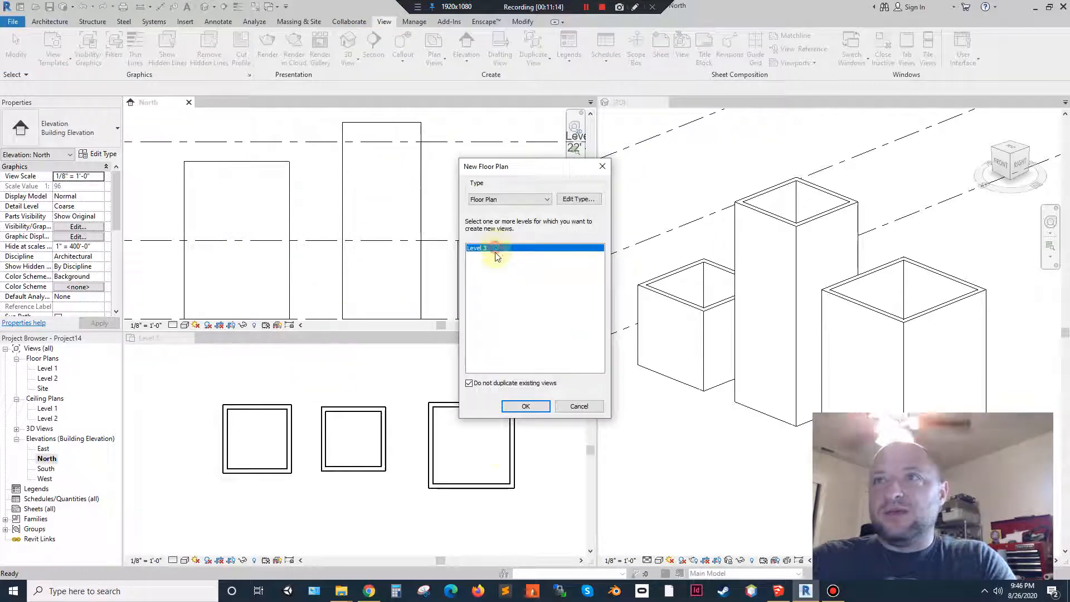
pyautogui.click(524, 406)
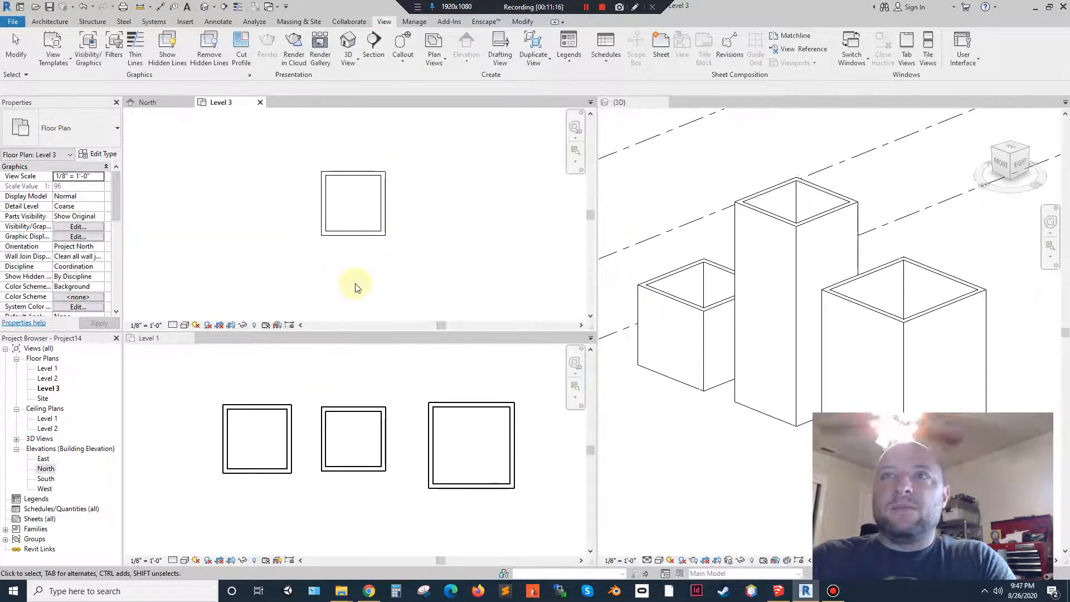
pyautogui.click(260, 102)
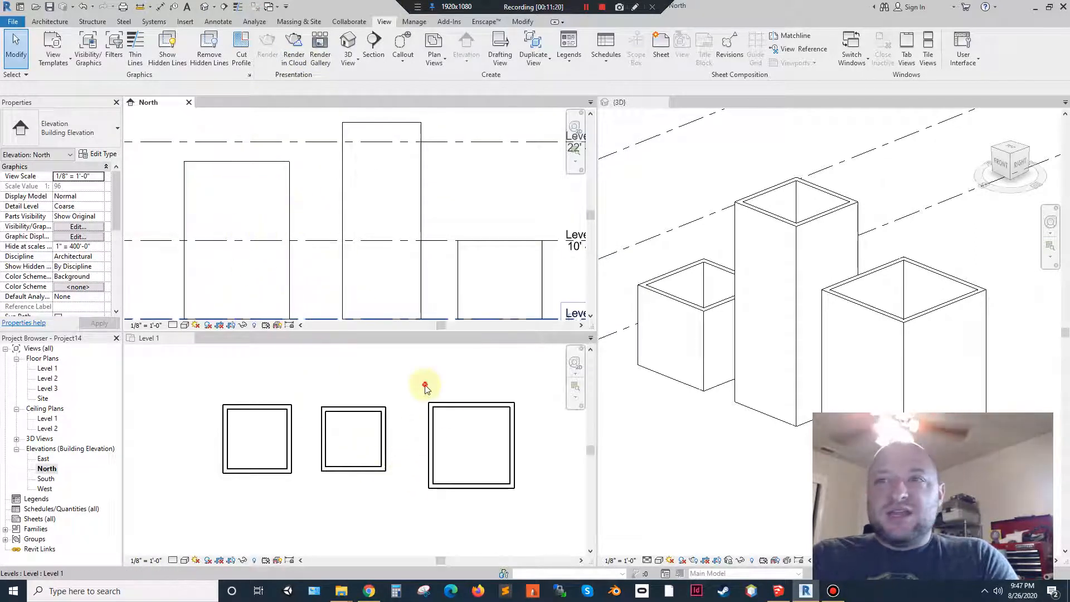
# - Select the easternmost room's four walls in the Level 1 plan and constrain them from base Level 2 up to Level 3
pyautogui.click(523, 511)
pyautogui.moveTo(523, 512); pyautogui.dragTo(413, 385)
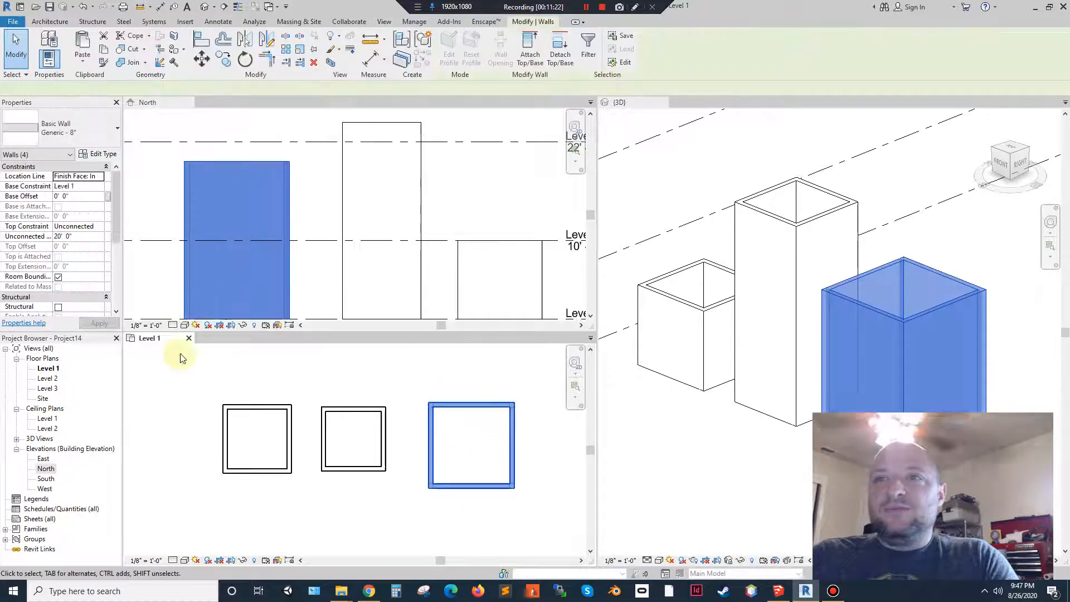
pyautogui.click(98, 227)
pyautogui.click(99, 228)
pyautogui.click(103, 262)
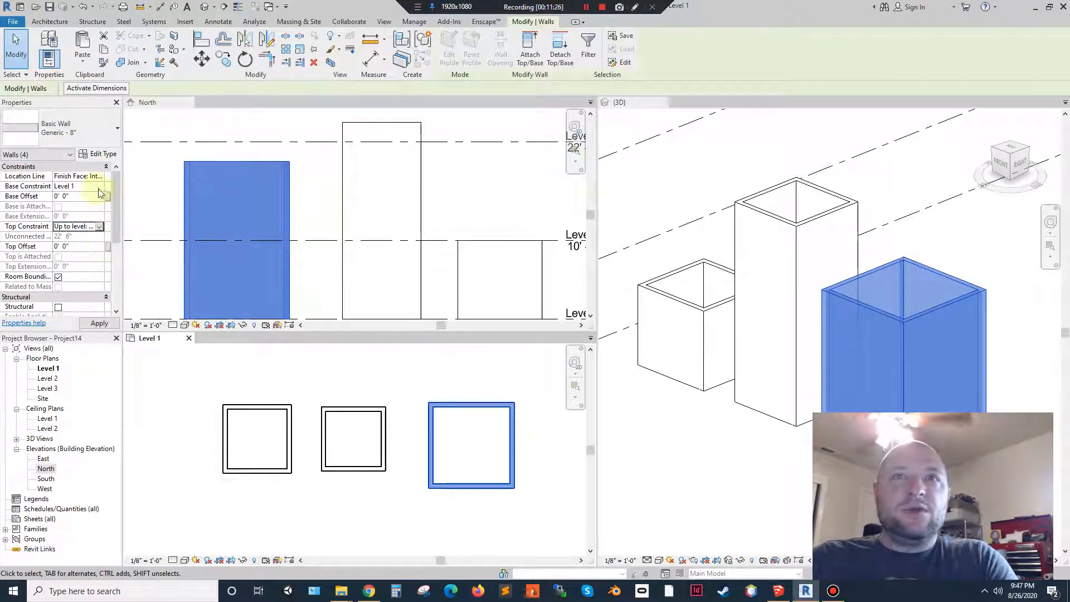
pyautogui.click(101, 192)
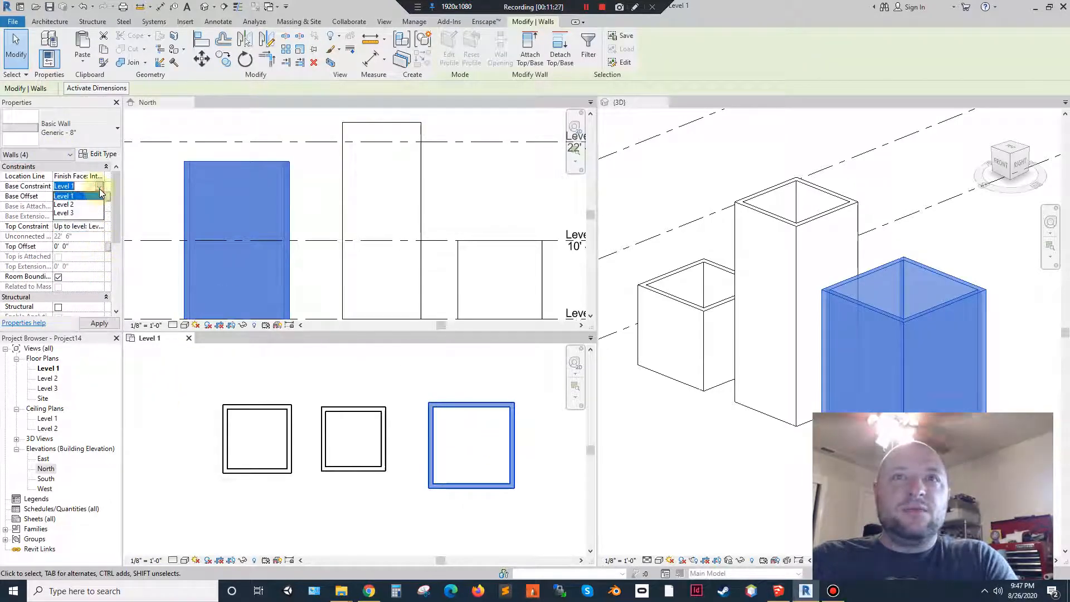
pyautogui.click(72, 204)
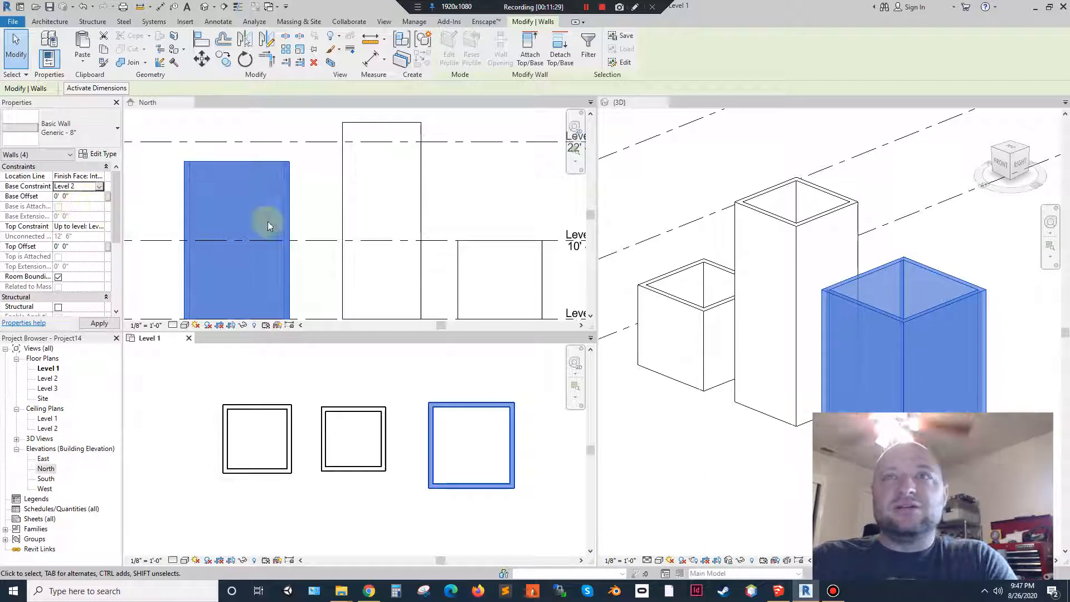
pyautogui.click(446, 254)
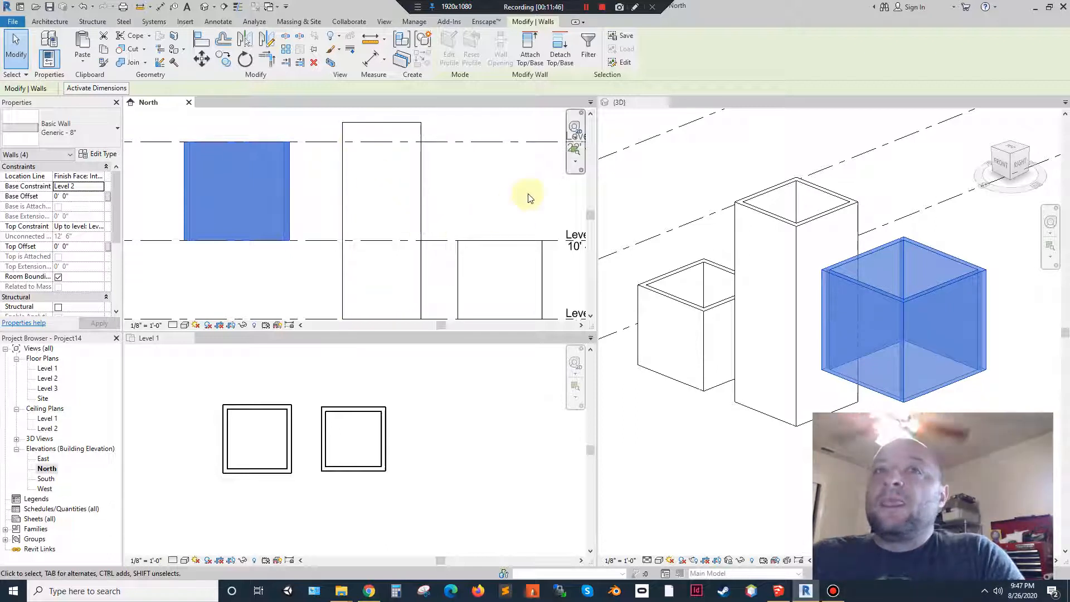
# - Set the elevation of Level 2 to 12' in the North elevation
pyautogui.moveTo(555, 241); pyautogui.dragTo(504, 222, button='middle')
pyautogui.click(504, 223)
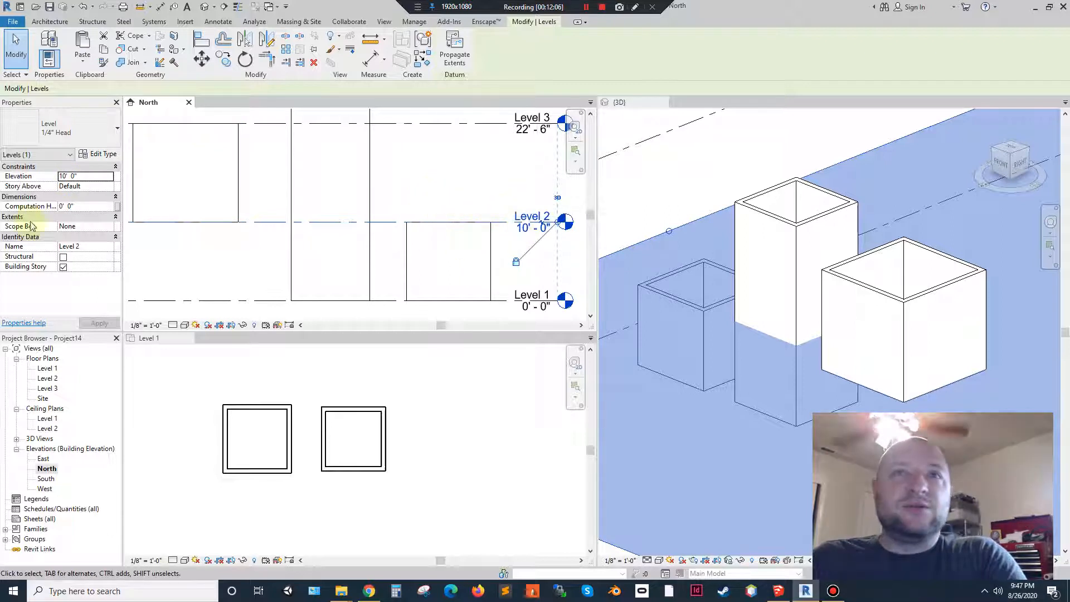
pyautogui.click(70, 175)
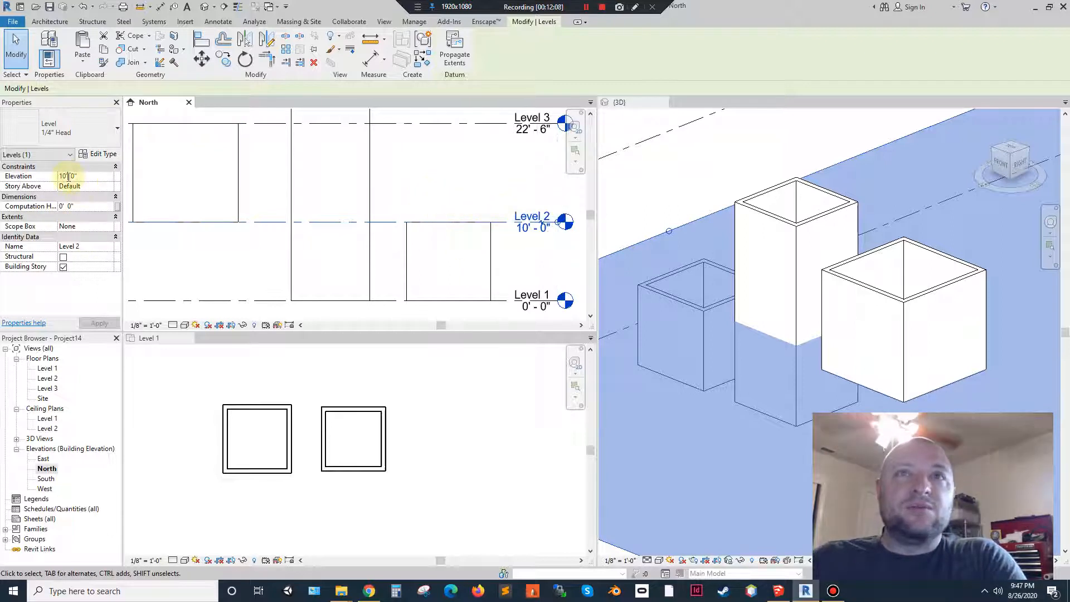
pyautogui.write('2')
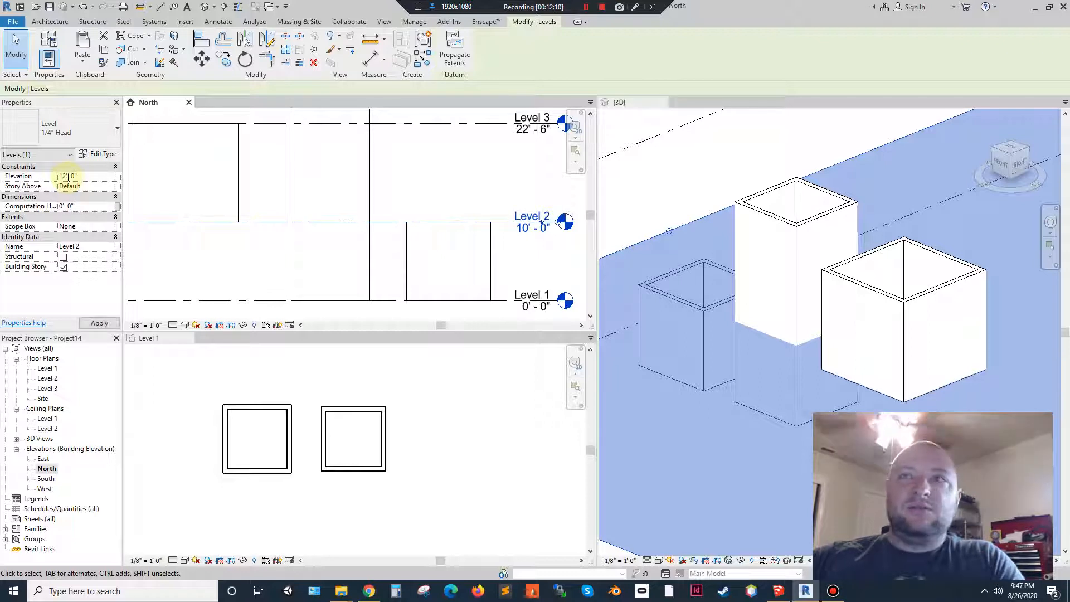
pyautogui.press('Return')
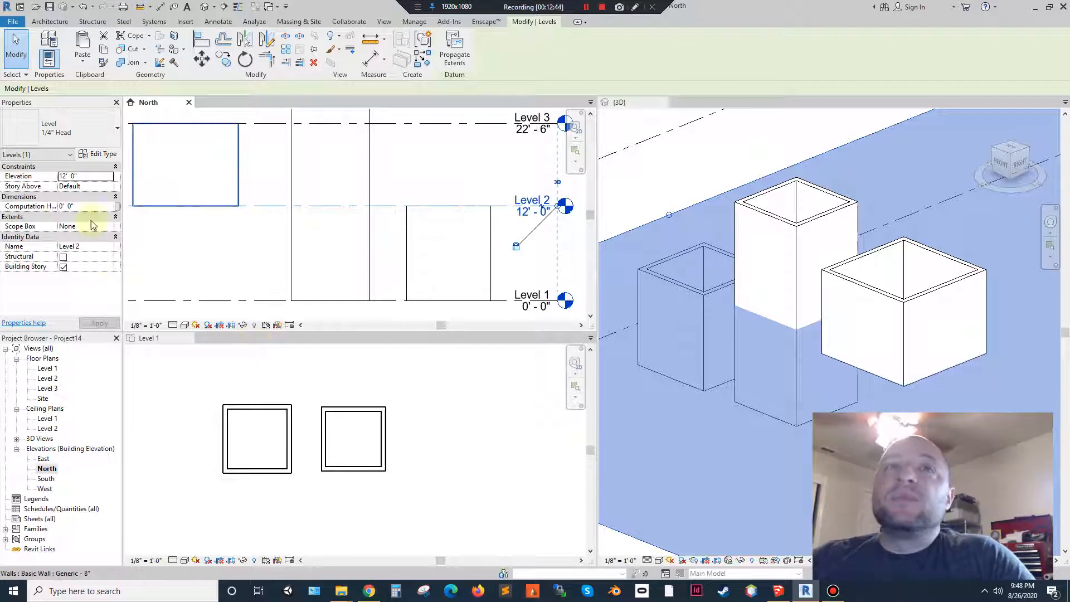
pyautogui.click(183, 244)
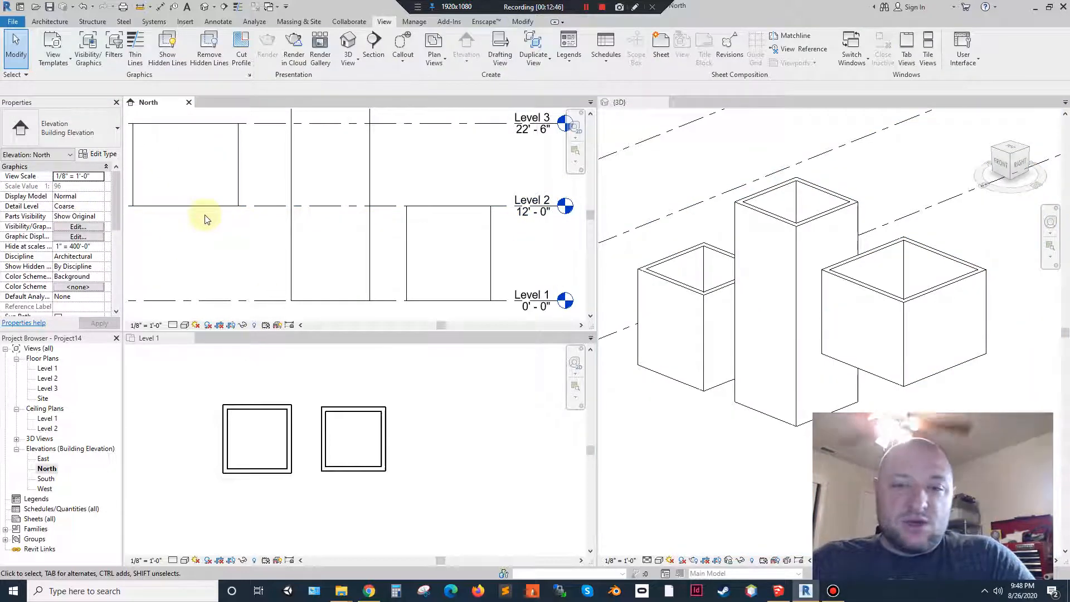
# - Select the middle room's four walls in the Level 1 plan to review their unconnected height against the levels
pyautogui.scroll(-2, 287, 232)
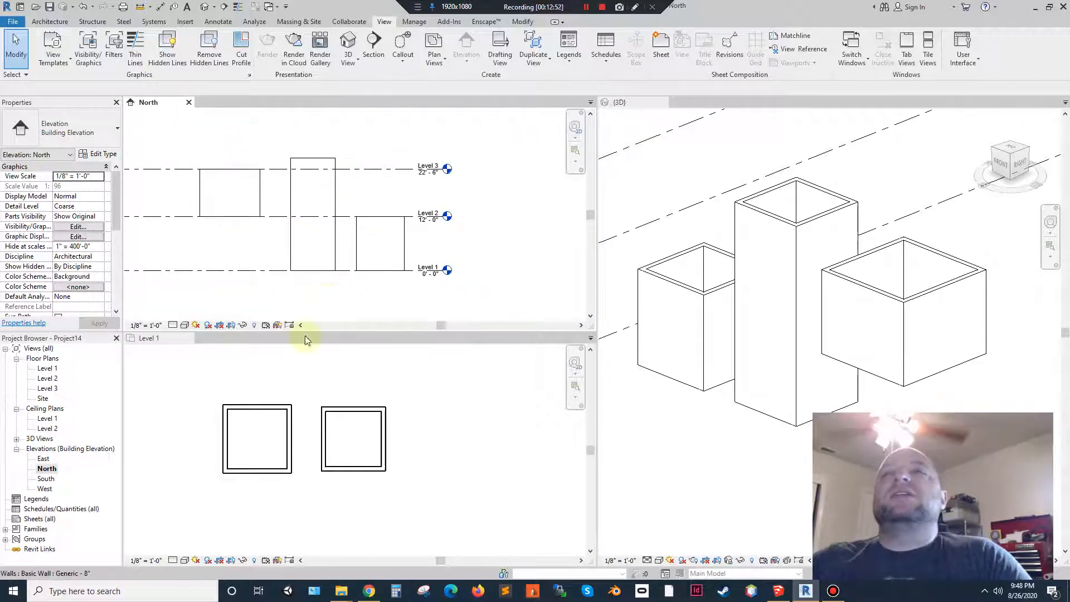
pyautogui.scroll(2, 315, 351)
pyautogui.click(332, 401)
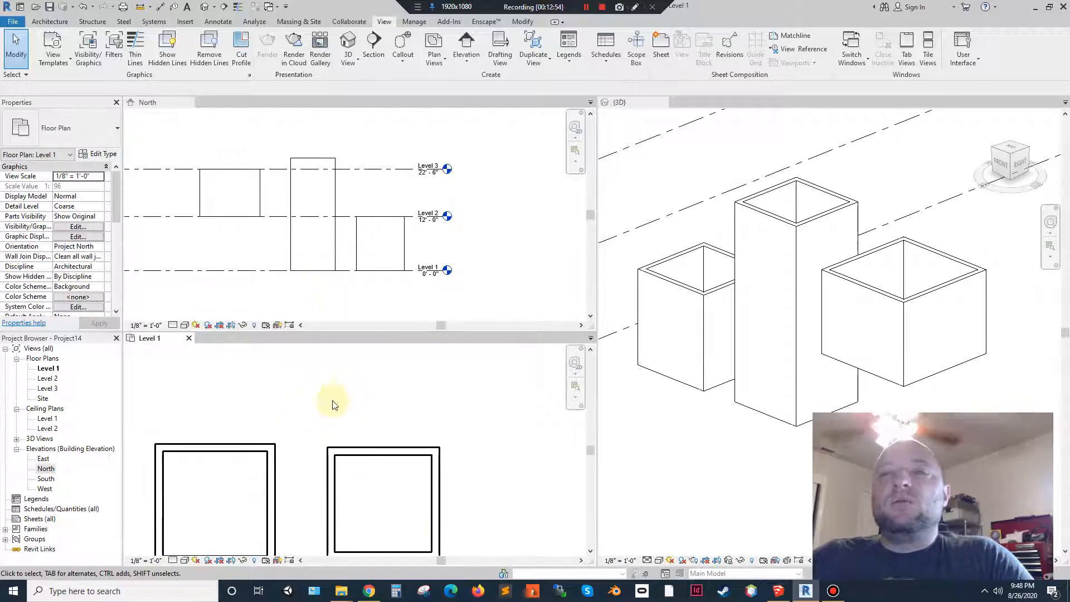
pyautogui.moveTo(452, 530); pyautogui.dragTo(500, 418, button='middle')
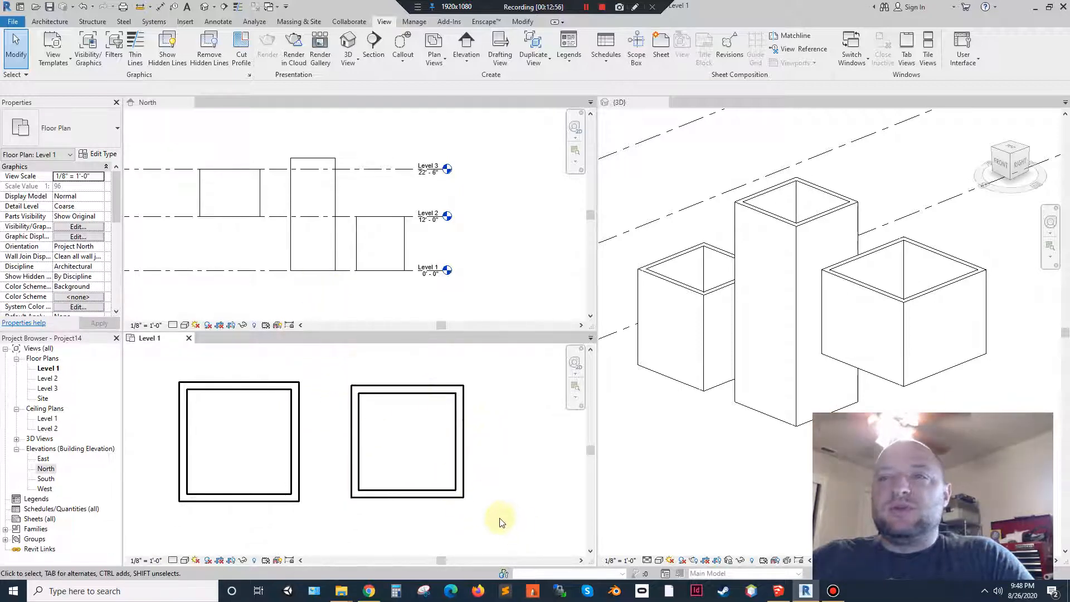
pyautogui.moveTo(499, 518); pyautogui.dragTo(333, 363)
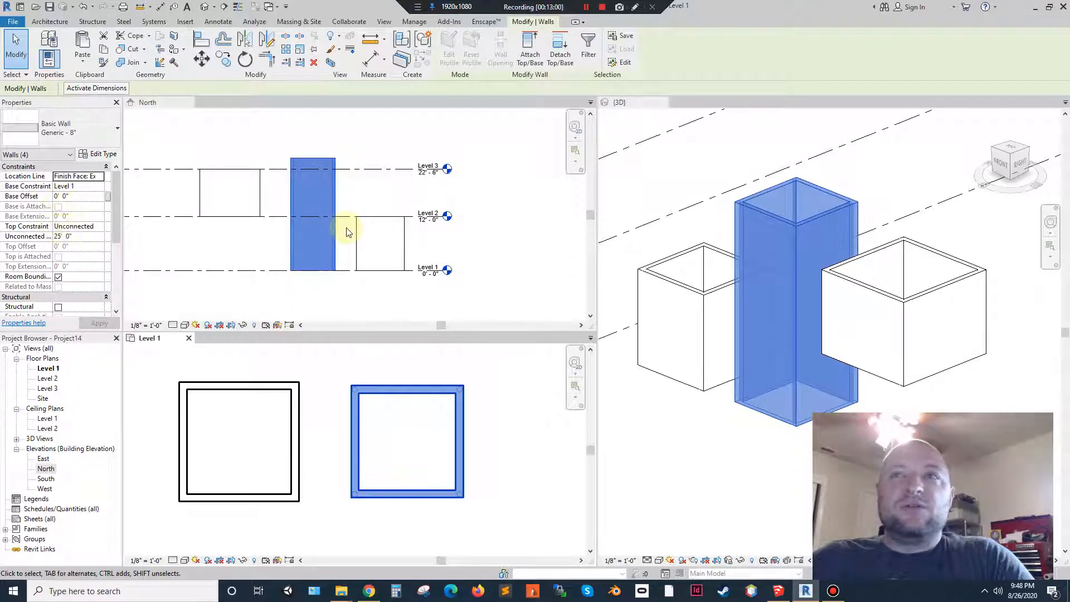
pyautogui.click(402, 287)
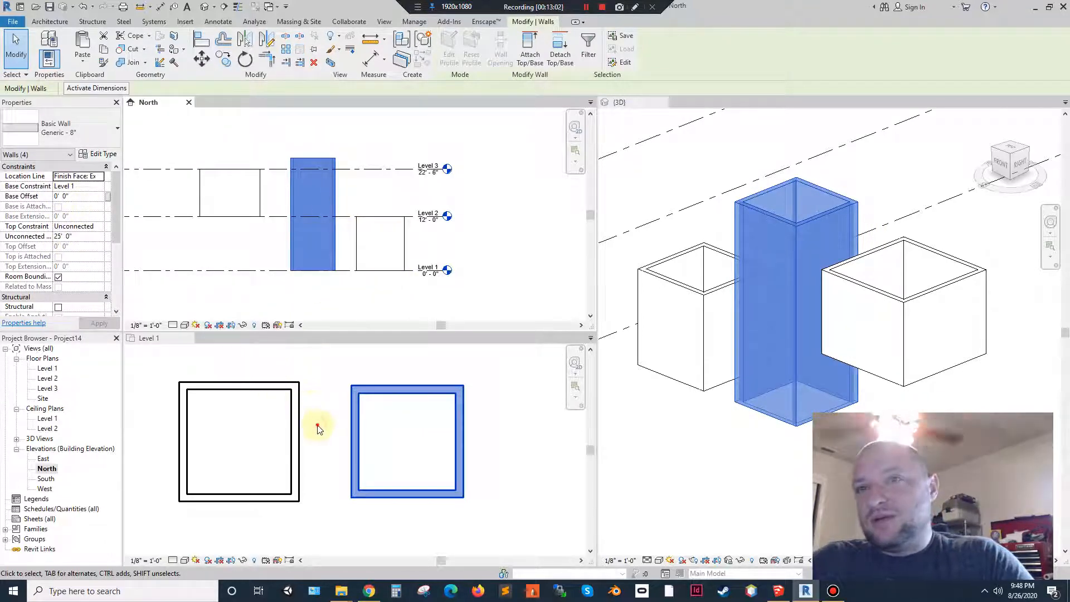
# - Select the westernmost room's four walls in the Level 1 plan and set their base offset to 1'
pyautogui.moveTo(331, 435); pyautogui.dragTo(477, 424, button='middle')
pyautogui.moveTo(293, 351); pyautogui.dragTo(459, 525)
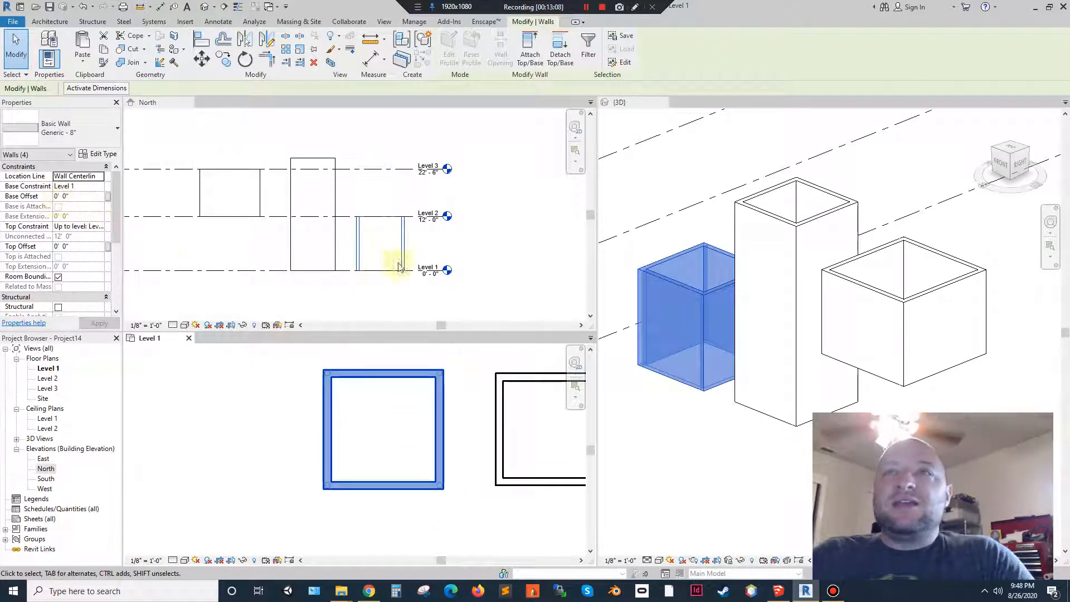
pyautogui.scroll(3, 384, 245)
pyautogui.scroll(-1, 370, 240)
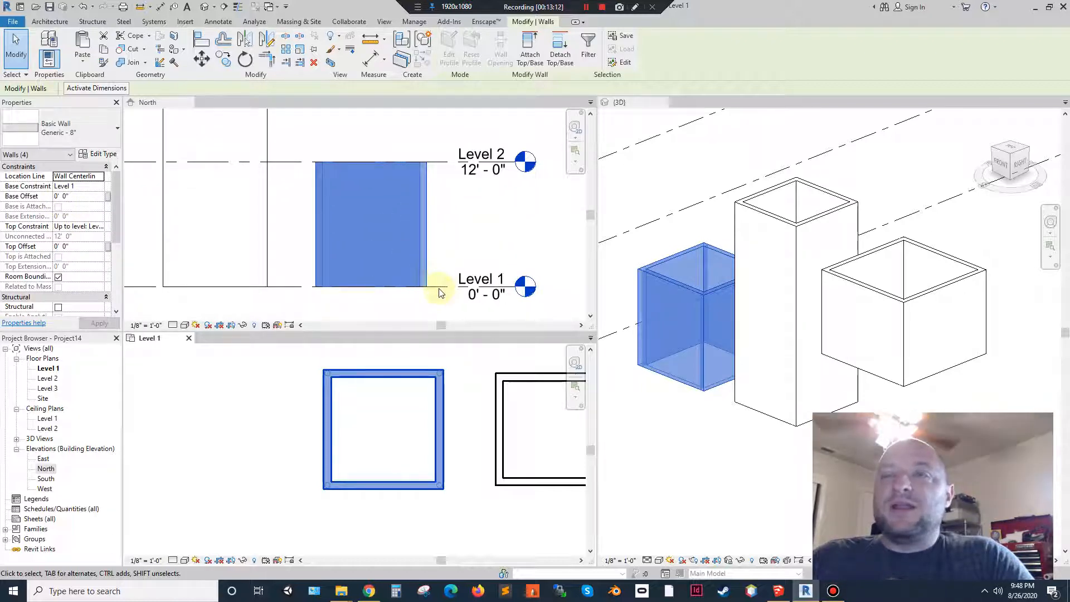
pyautogui.click(59, 197)
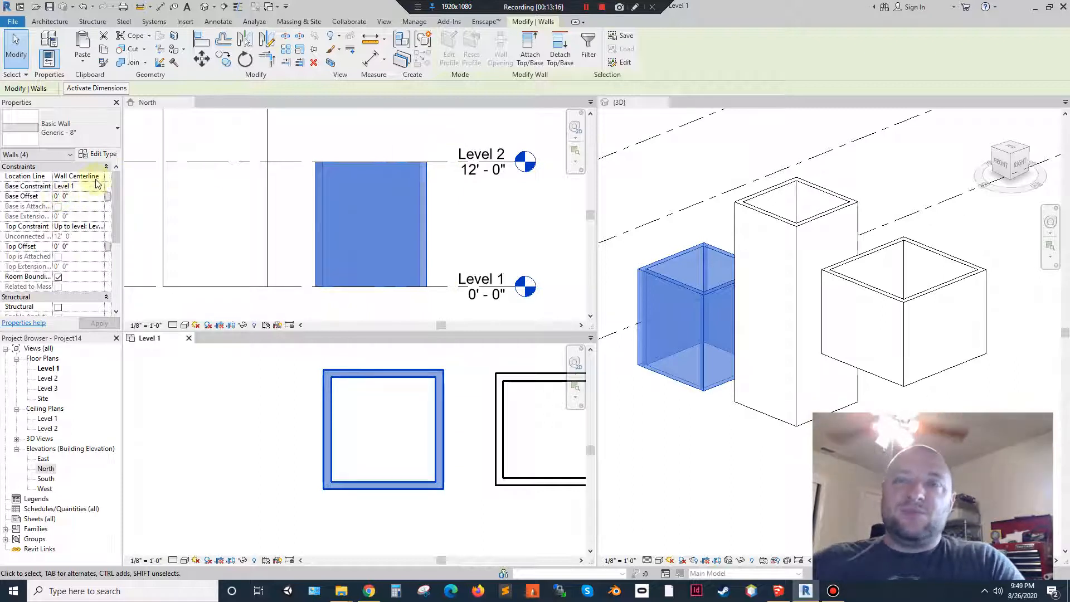
pyautogui.write('1')
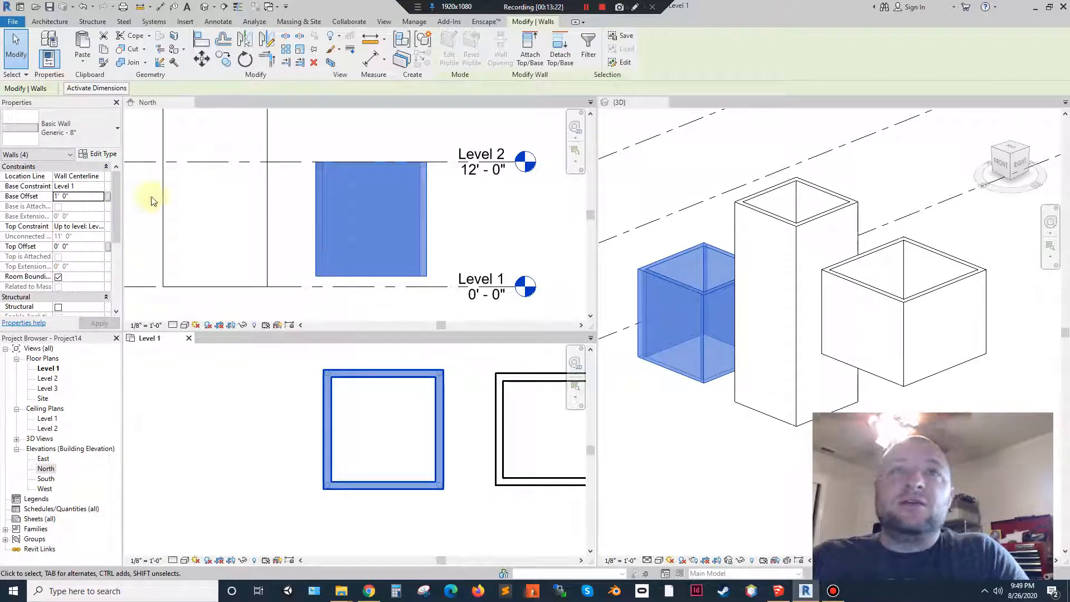
# - Change the base offset of the westernmost room's walls to -1' so they extend below Level 1
pyautogui.moveTo(52, 196); pyautogui.dragTo(55, 196)
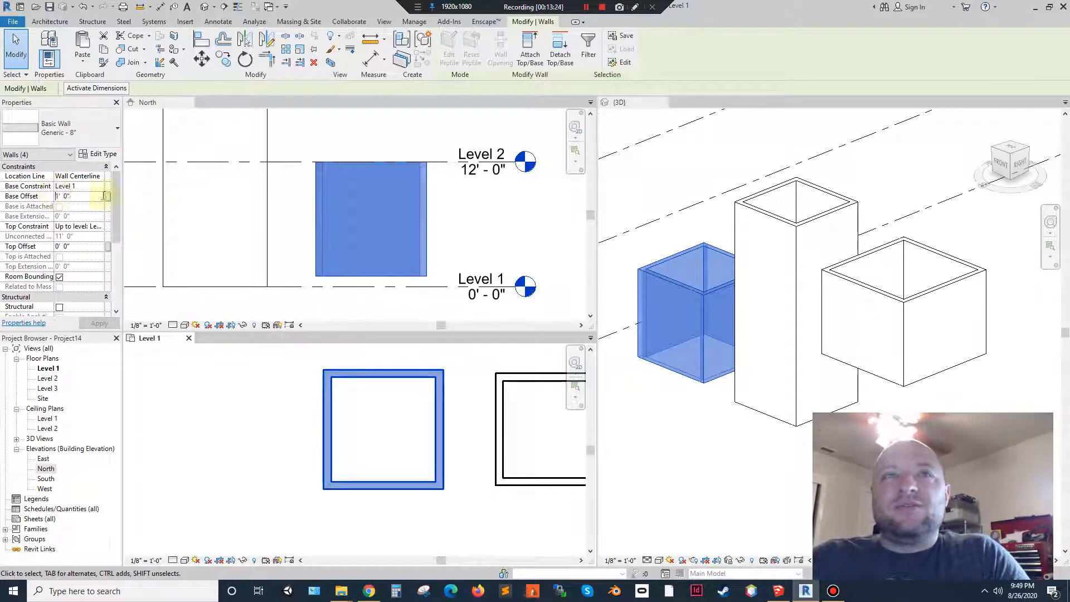
pyautogui.write('-')
pyautogui.press('Return')
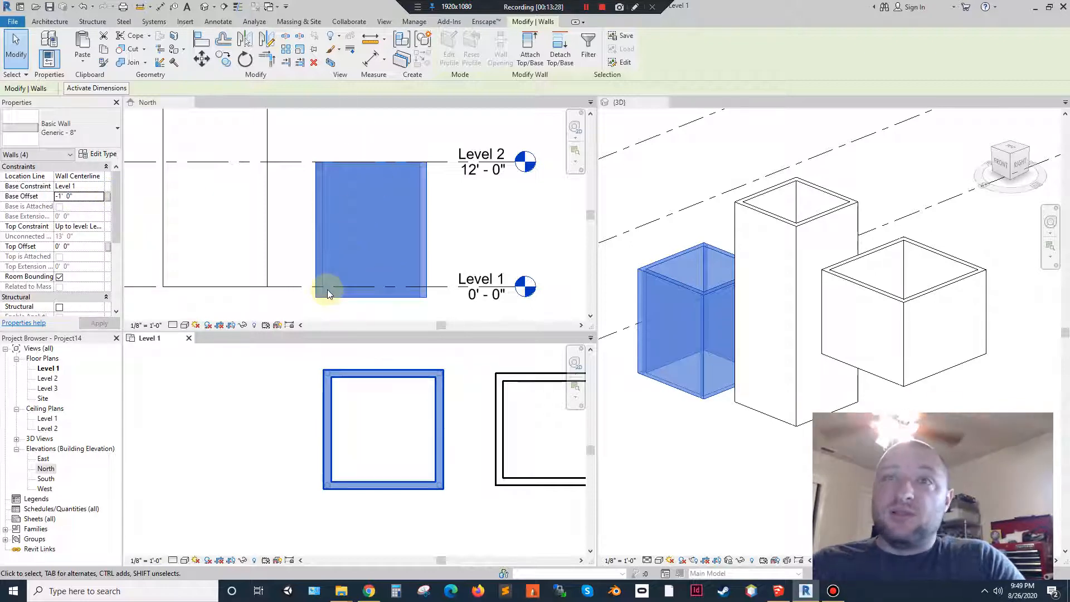
# - Set the top offset of the westernmost room's walls to 1', and finally to -1'
pyautogui.click(86, 246)
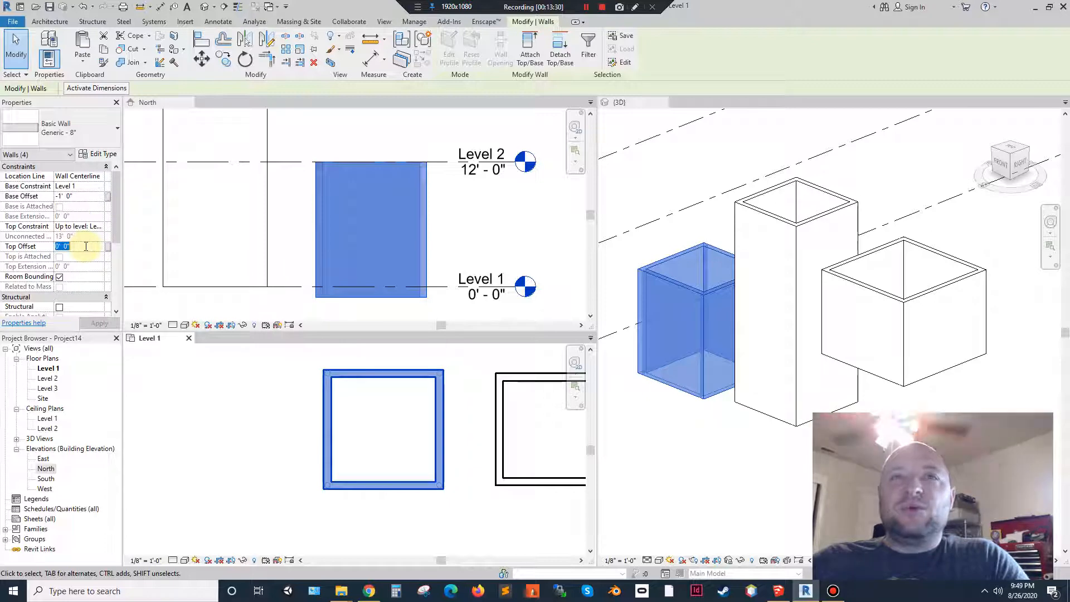
pyautogui.write('1')
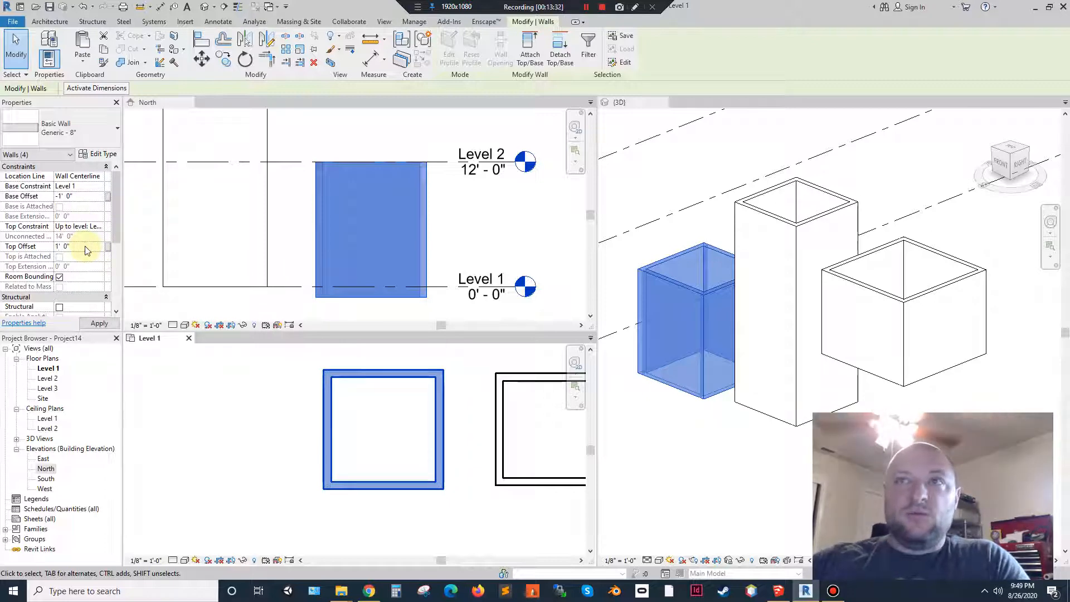
pyautogui.press('Return')
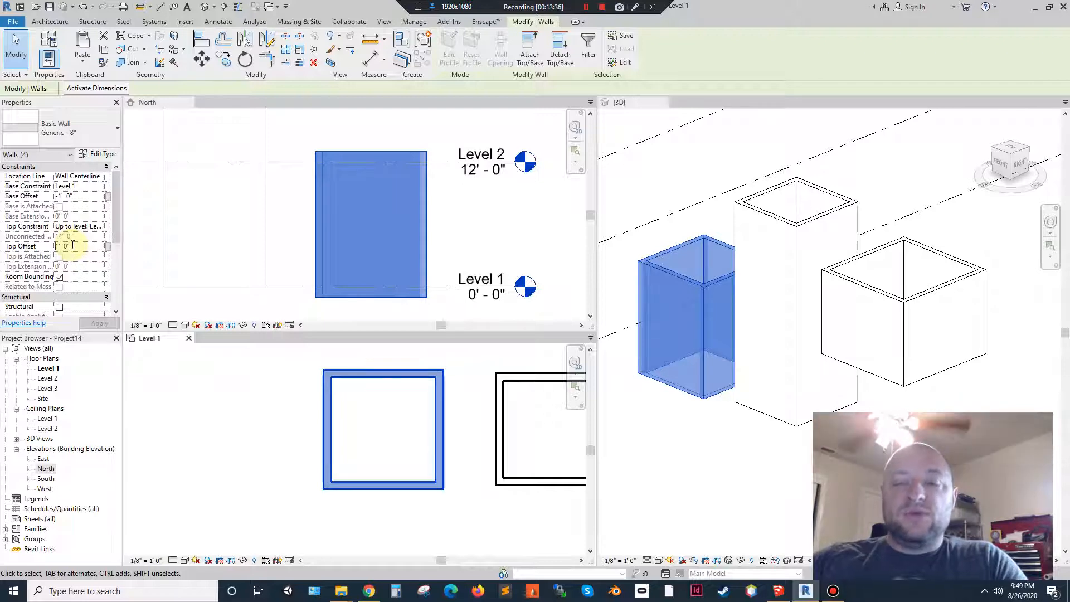
pyautogui.press('Return')
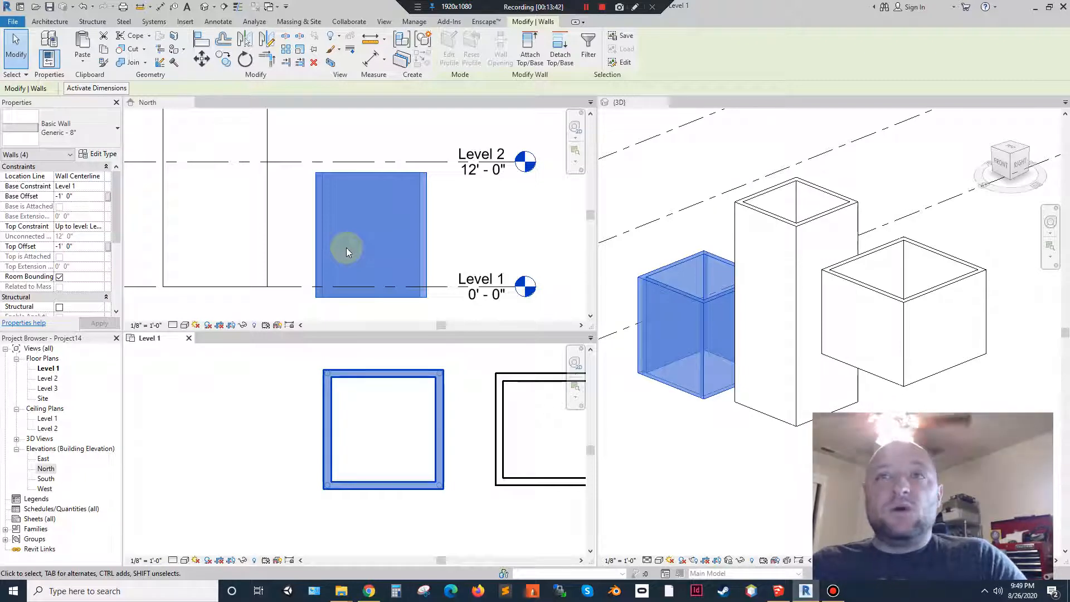
# - Select the westernmost room's north wall in the North elevation and examine its top and base shape handles in 3D
pyautogui.click(446, 251)
pyautogui.click(370, 174)
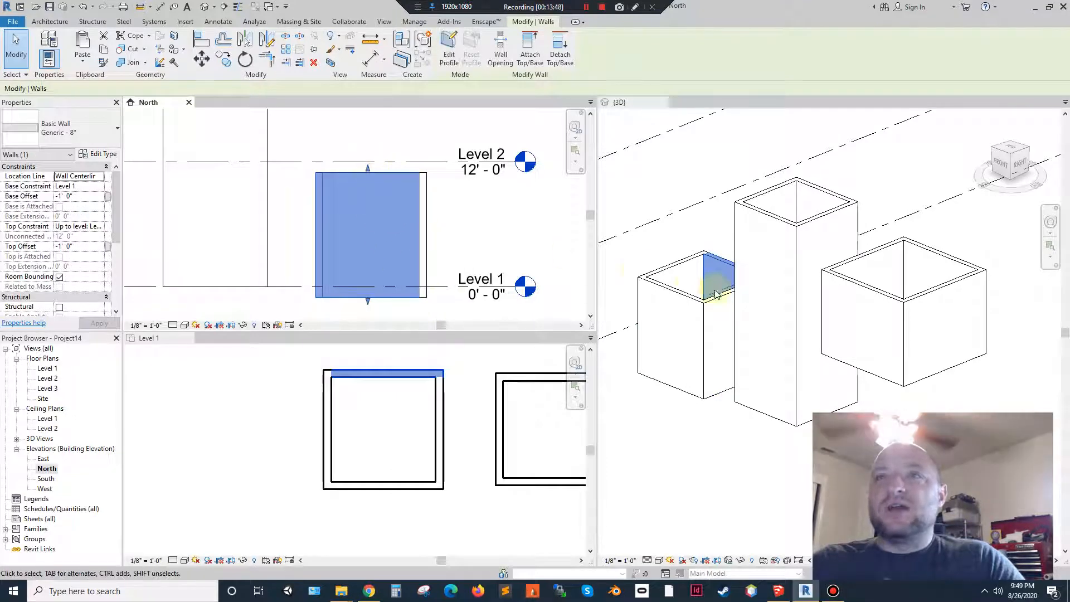
pyautogui.moveTo(868, 286); pyautogui.dragTo(816, 278, button='middle')
pyautogui.keyDown('shift'); pyautogui.moveTo(644, 298); pyautogui.dragTo(874, 301, button='middle'); pyautogui.keyUp('shift')
pyautogui.scroll(3, 874, 296)
pyautogui.scroll(-2, 831, 300)
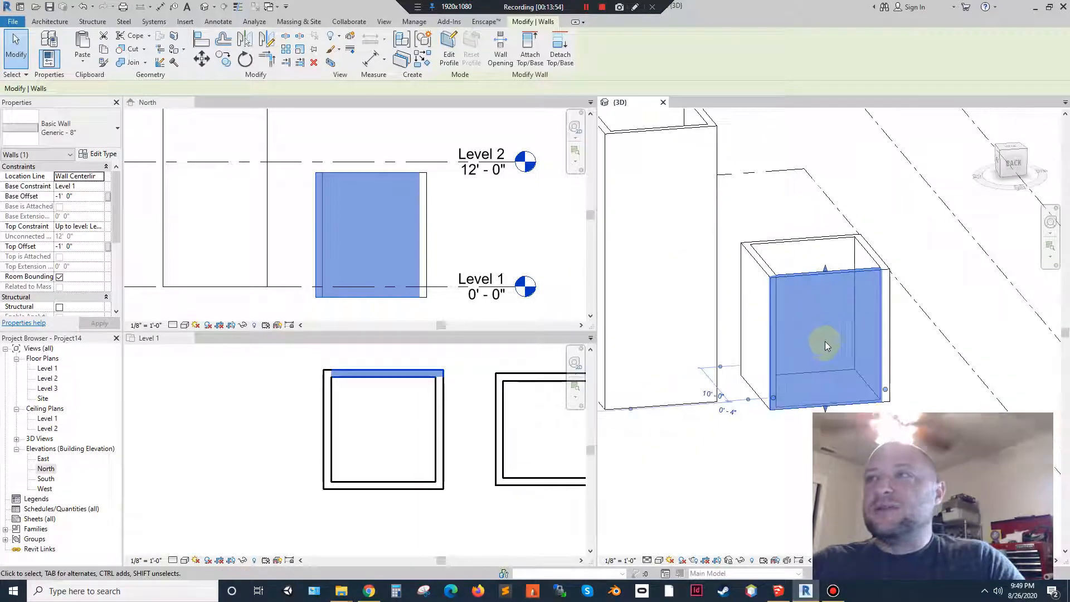
pyautogui.scroll(2, 825, 334)
pyautogui.keyDown('shift'); pyautogui.moveTo(834, 331); pyautogui.dragTo(797, 279, button='middle'); pyautogui.keyUp('shift')
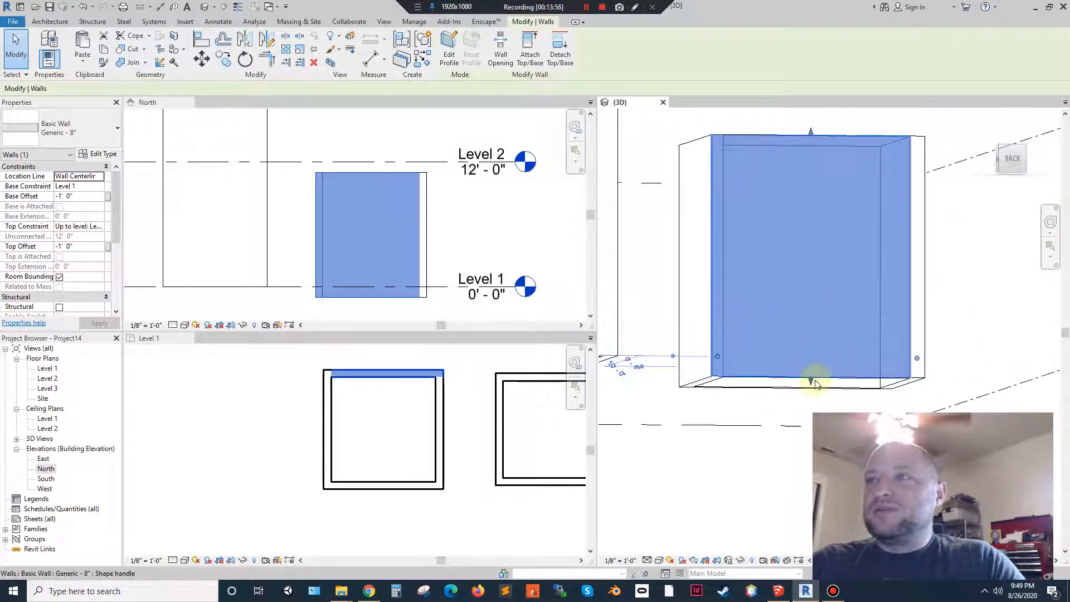
# - Stretch the base of the westernmost room's north wall upward in the North elevation to a base offset of about 9' 2"
pyautogui.click(371, 240)
pyautogui.moveTo(368, 303); pyautogui.dragTo(318, 191)
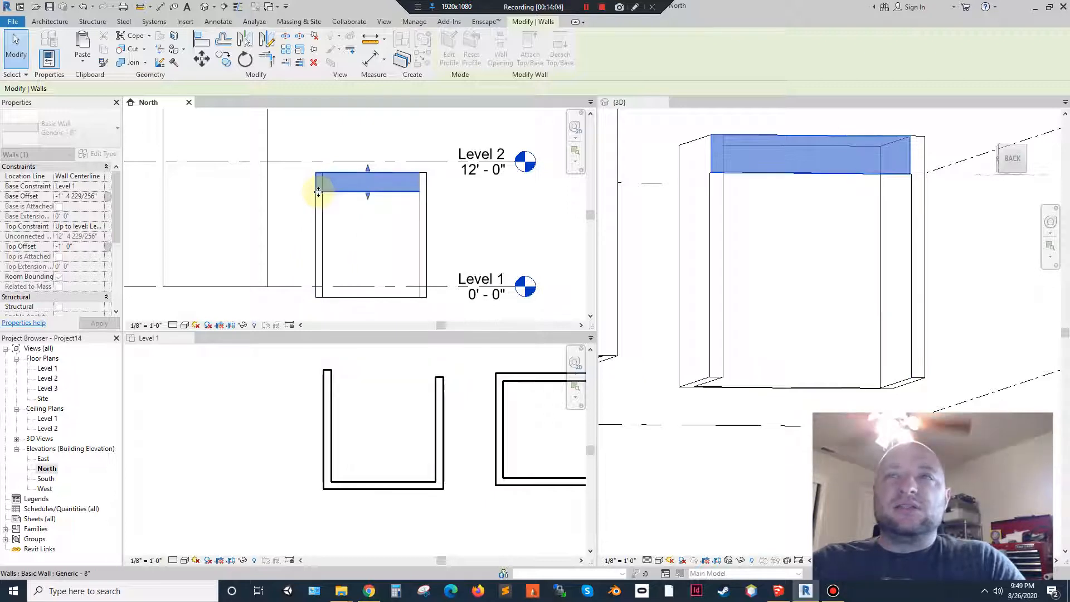
pyautogui.keyDown('shift'); pyautogui.moveTo(745, 303); pyautogui.dragTo(848, 376, button='middle'); pyautogui.keyUp('shift')
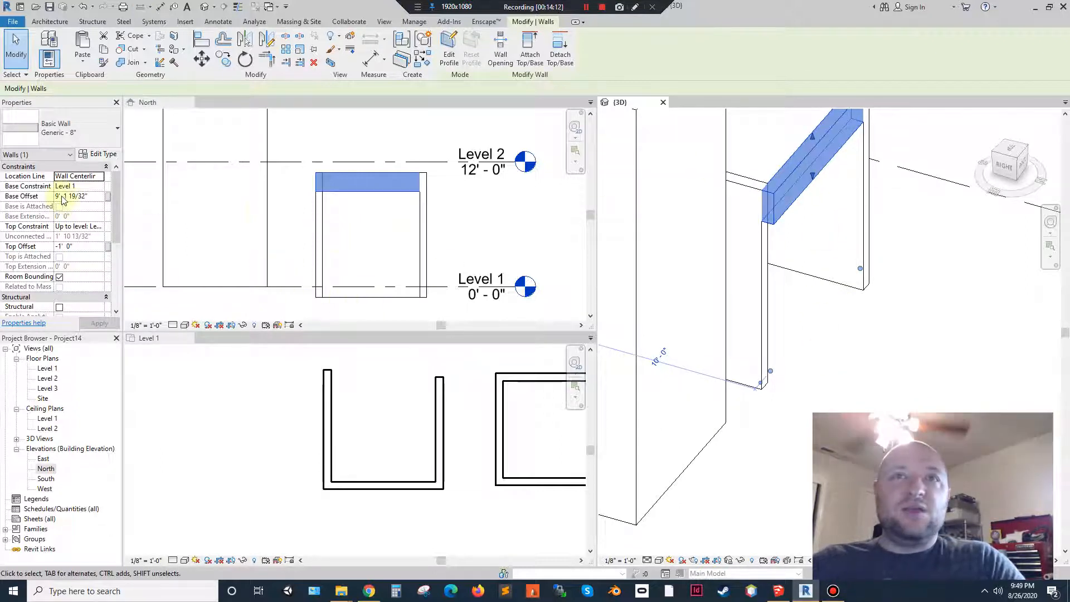
# - Stretch the north wall's base back down to align with the adjacent walls at a -1' base offset
pyautogui.click(375, 179)
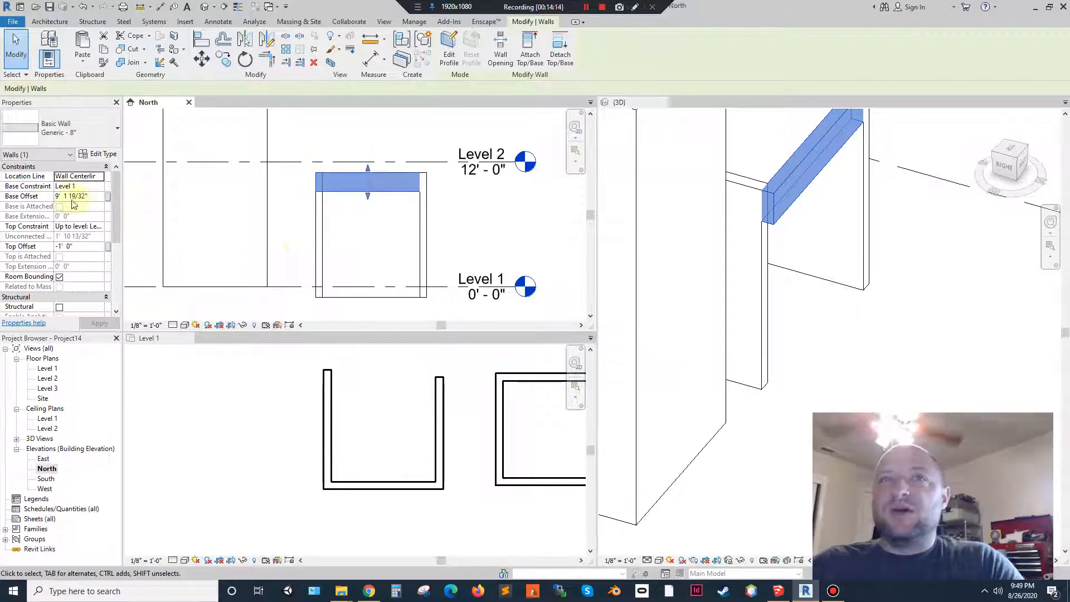
pyautogui.moveTo(367, 196); pyautogui.dragTo(424, 298)
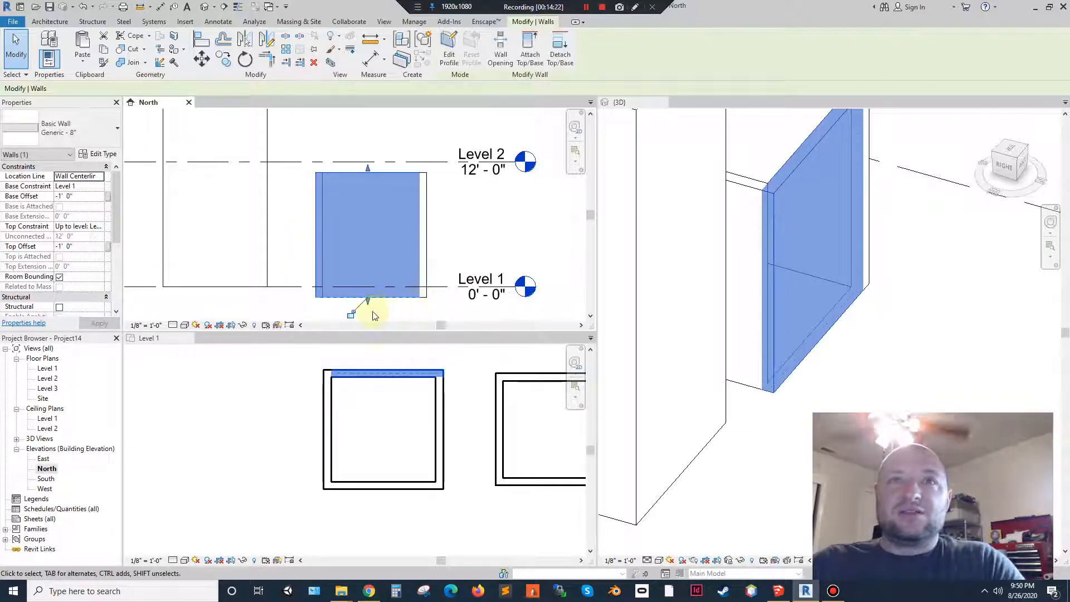
pyautogui.click(420, 311)
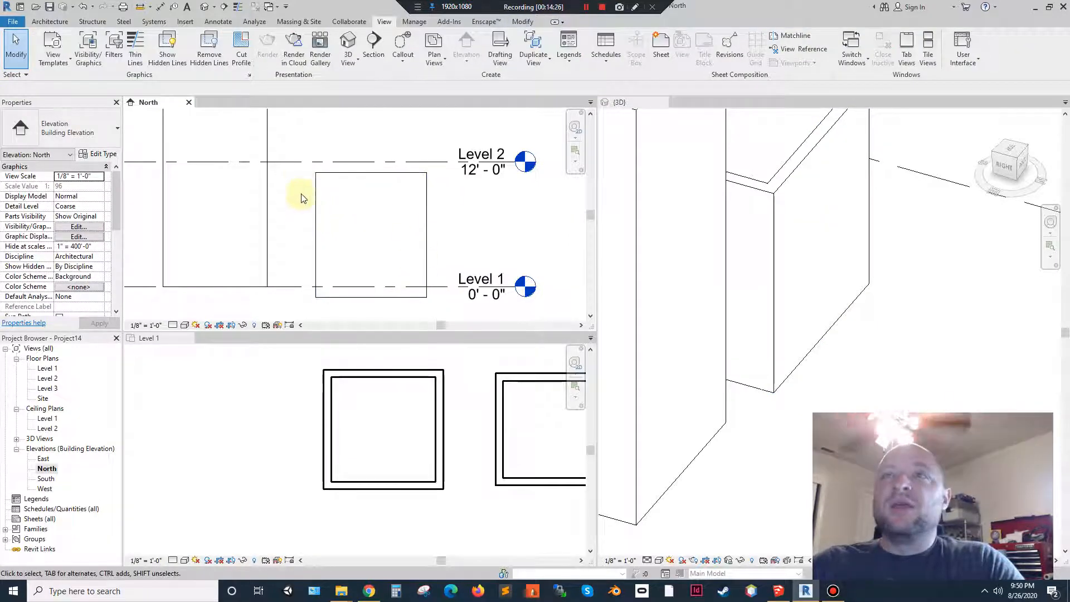
# - Set both the base offset and the top offset of the westernmost room's four walls to 0
pyautogui.moveTo(442, 215); pyautogui.dragTo(281, 178)
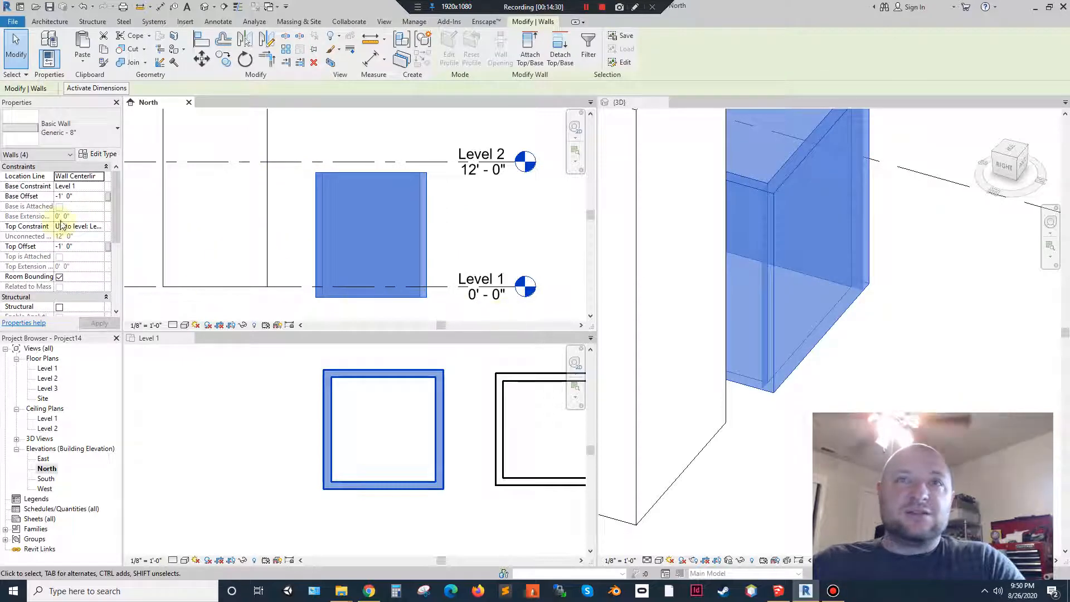
pyautogui.click(87, 196)
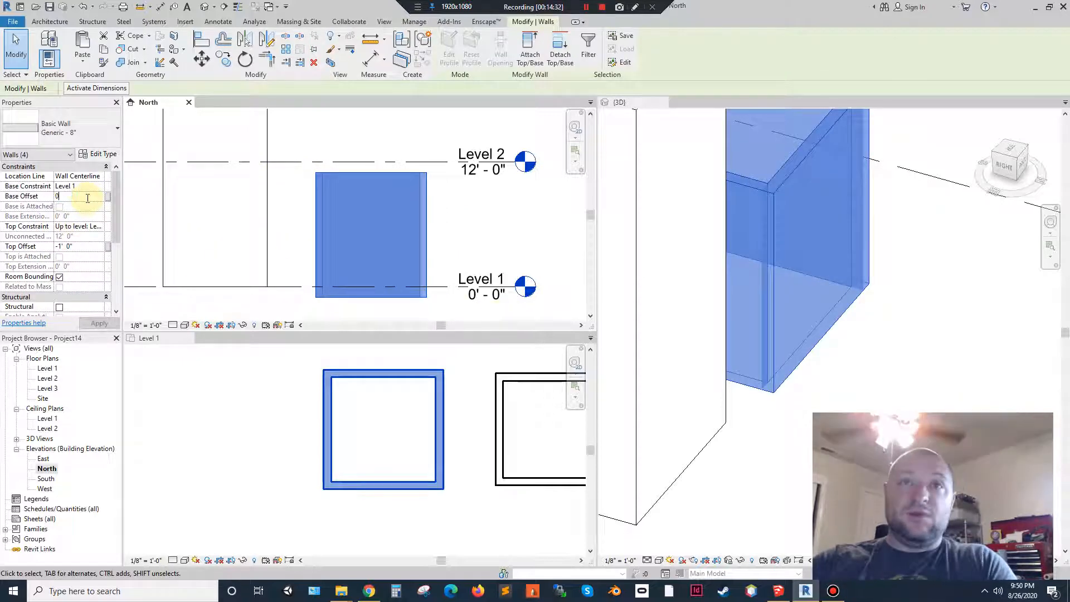
pyautogui.press('Tab')
pyautogui.press('Tab')
pyautogui.write('0')
pyautogui.press('Tab')
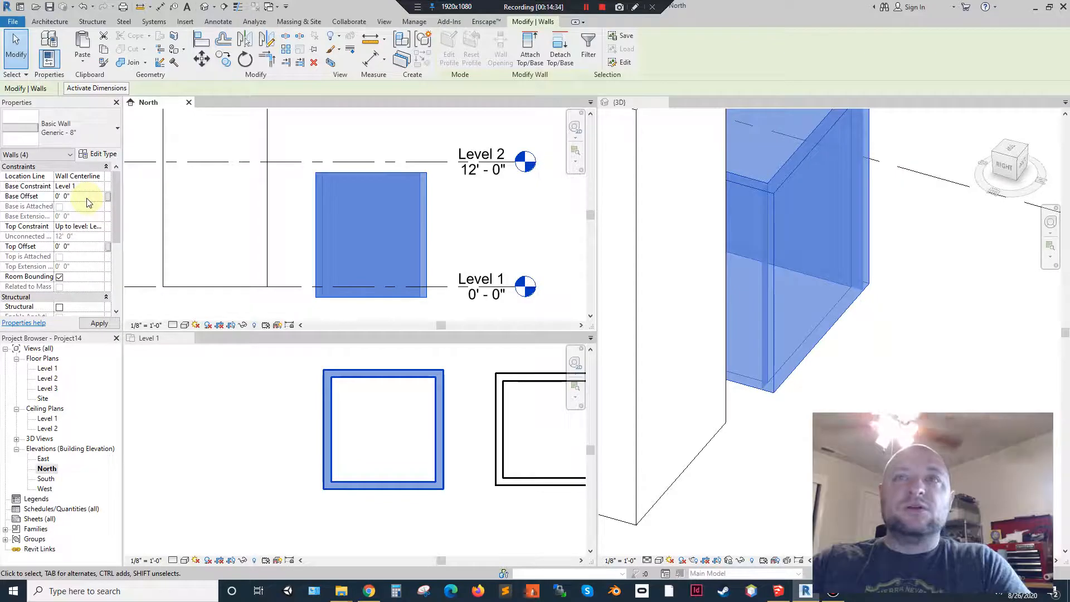
pyautogui.click(485, 220)
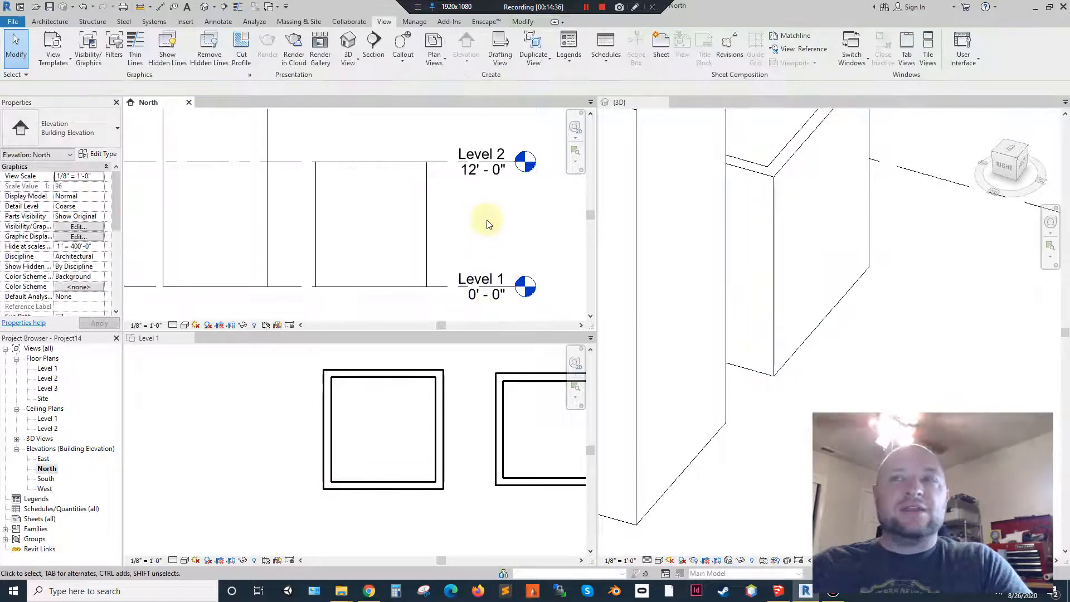
pyautogui.scroll(-3, 341, 233)
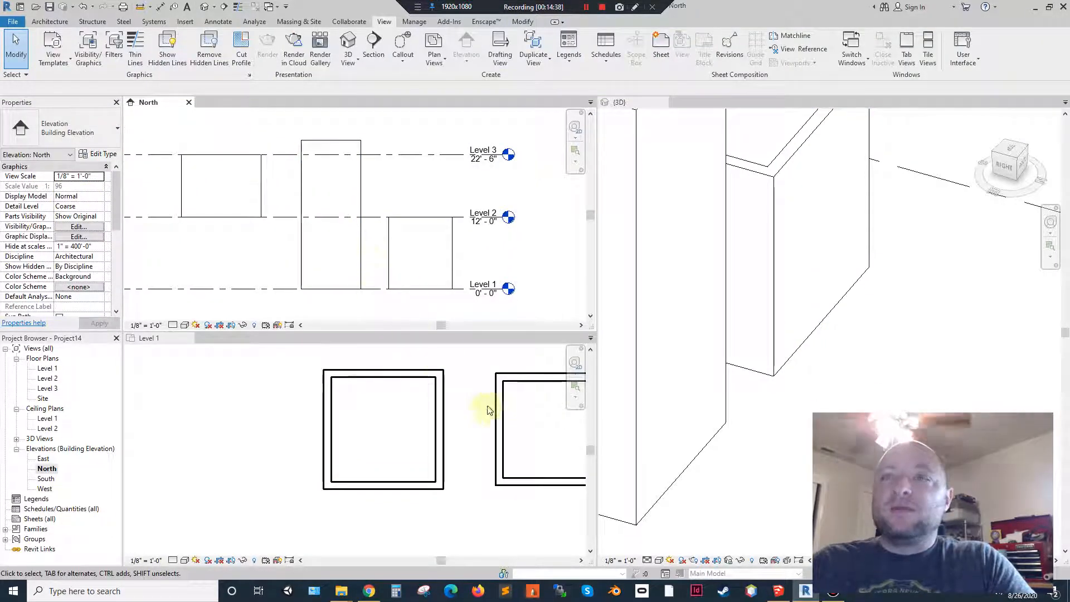
# - Select the middle room's four walls in the Level 1 floor plan and examine their base constraint and unconnected height
pyautogui.scroll(-2, 471, 436)
pyautogui.click(471, 437)
pyautogui.moveTo(466, 358); pyautogui.dragTo(564, 507)
pyautogui.moveTo(460, 435); pyautogui.dragTo(396, 427, button='middle')
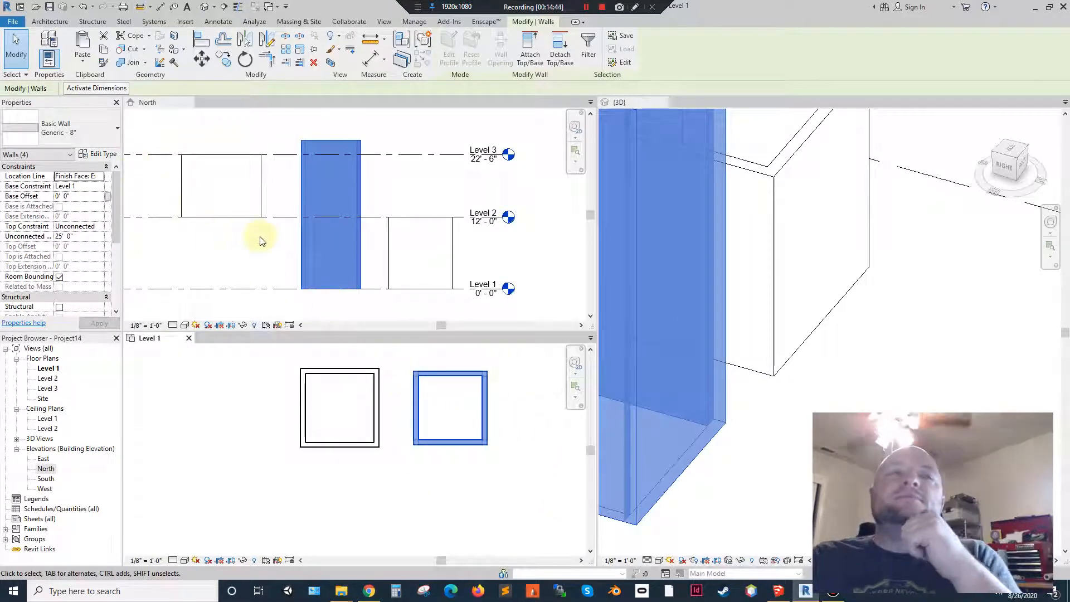
pyautogui.click(413, 521)
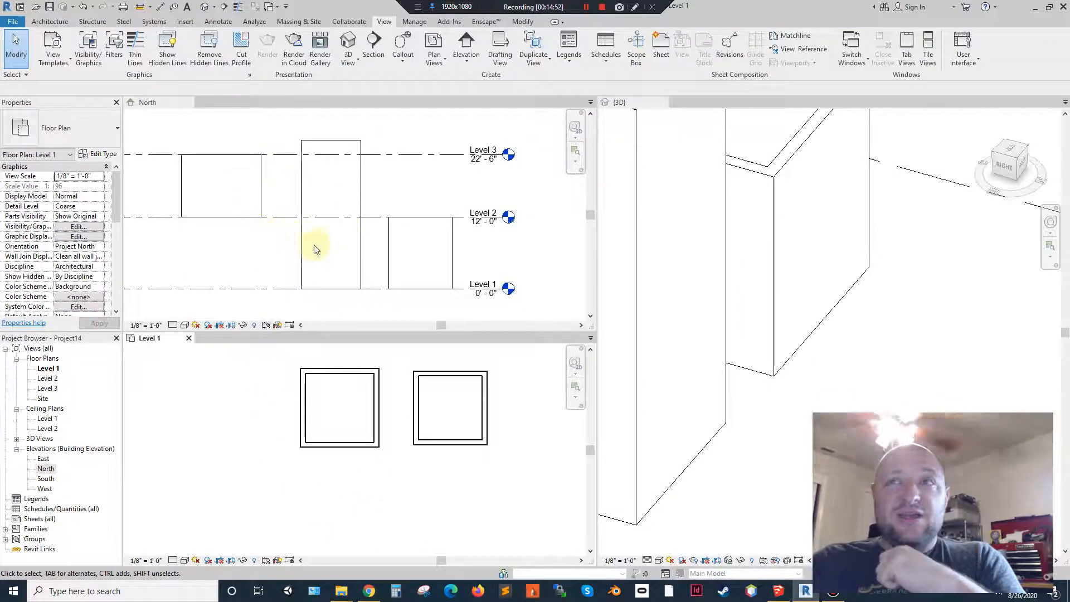
# - Select the easternmost room's walls in the North elevation and compare their level constraints with the Level 1 floor plan
pyautogui.moveTo(166, 130); pyautogui.dragTo(285, 248)
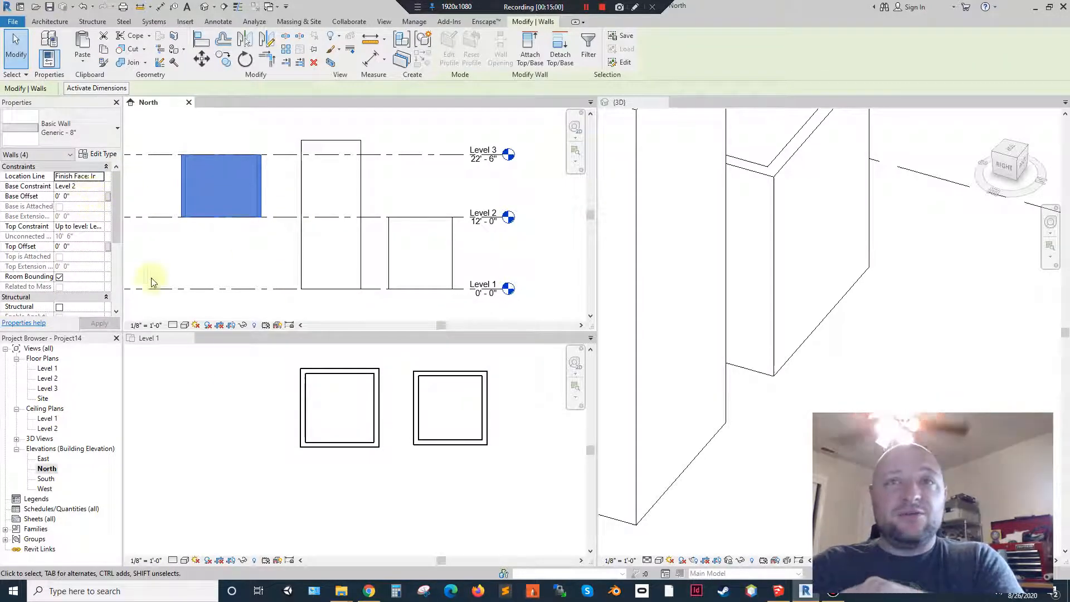
pyautogui.moveTo(248, 419); pyautogui.dragTo(270, 459, button='middle')
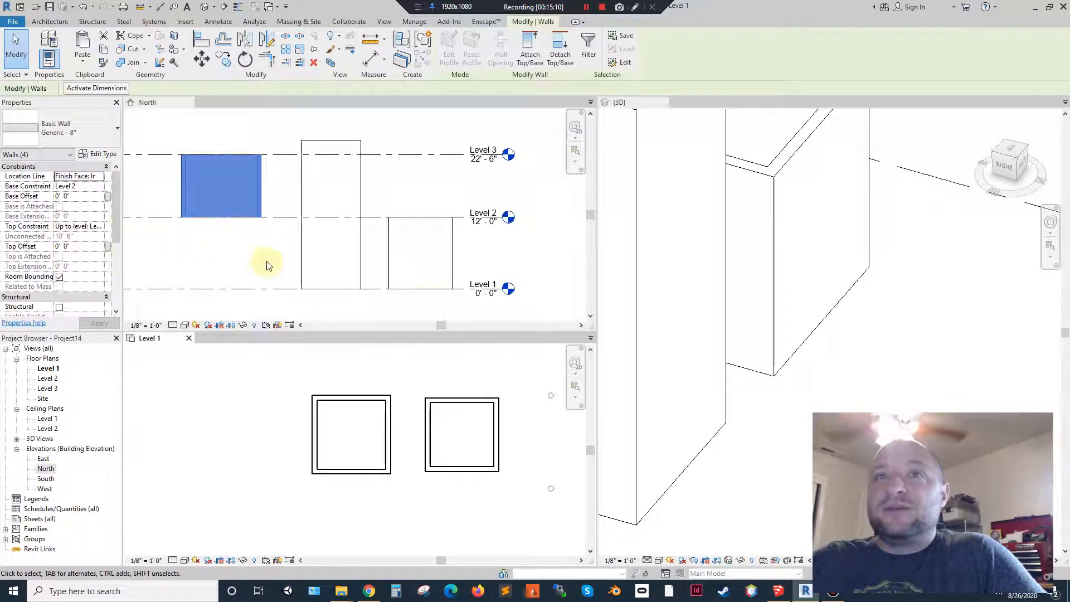
pyautogui.click(150, 268)
pyautogui.moveTo(151, 268); pyautogui.dragTo(465, 294)
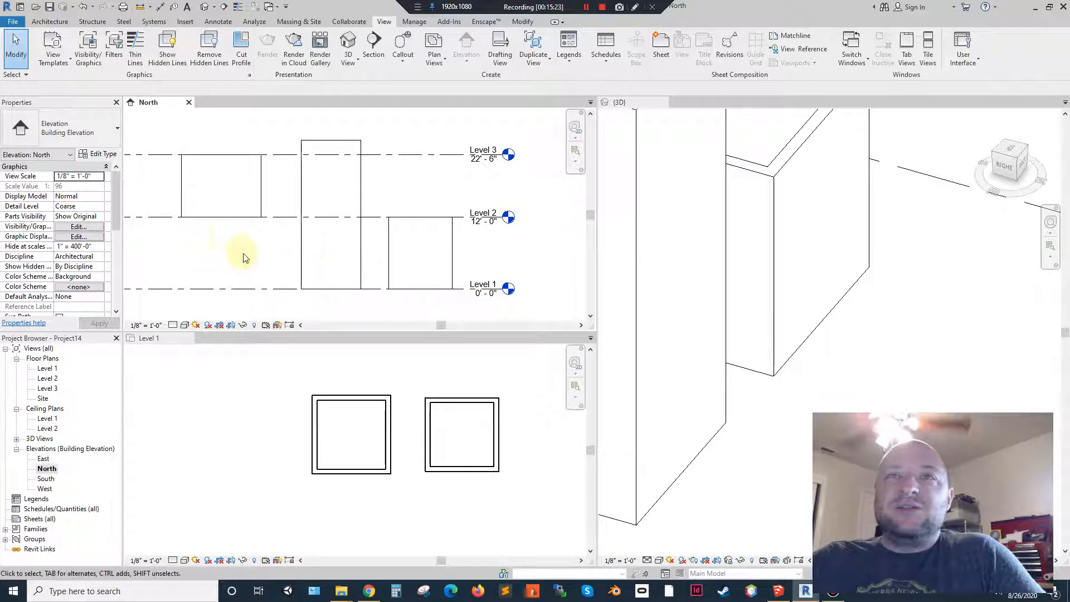
# - Open the Level 1 ceiling plan and compare the rooms shown there with the 3D view seen from the back
pyautogui.doubleClick(47, 419)
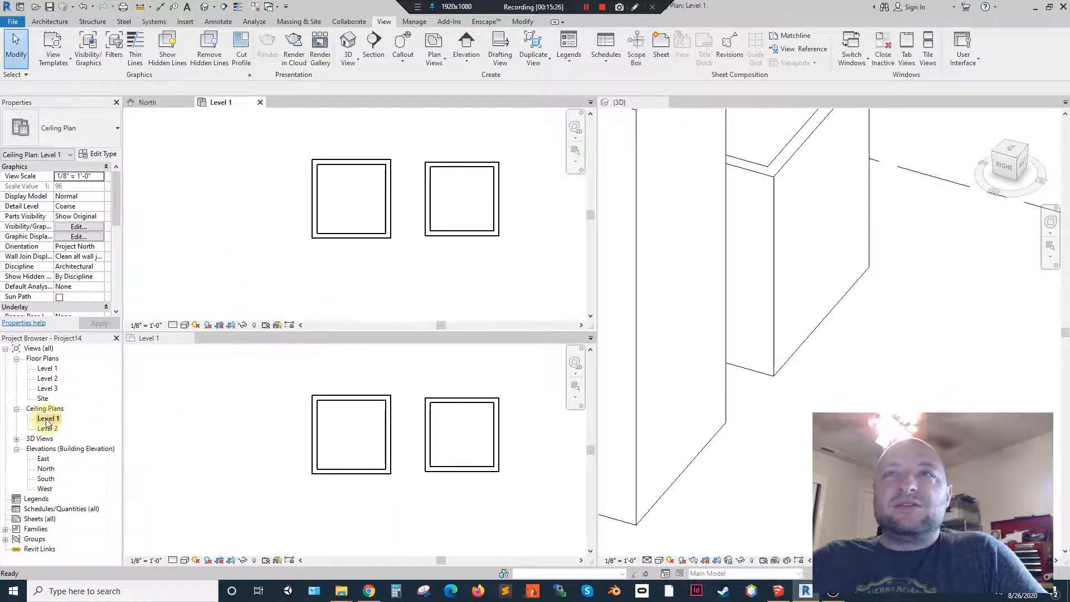
pyautogui.scroll(-1, 411, 253)
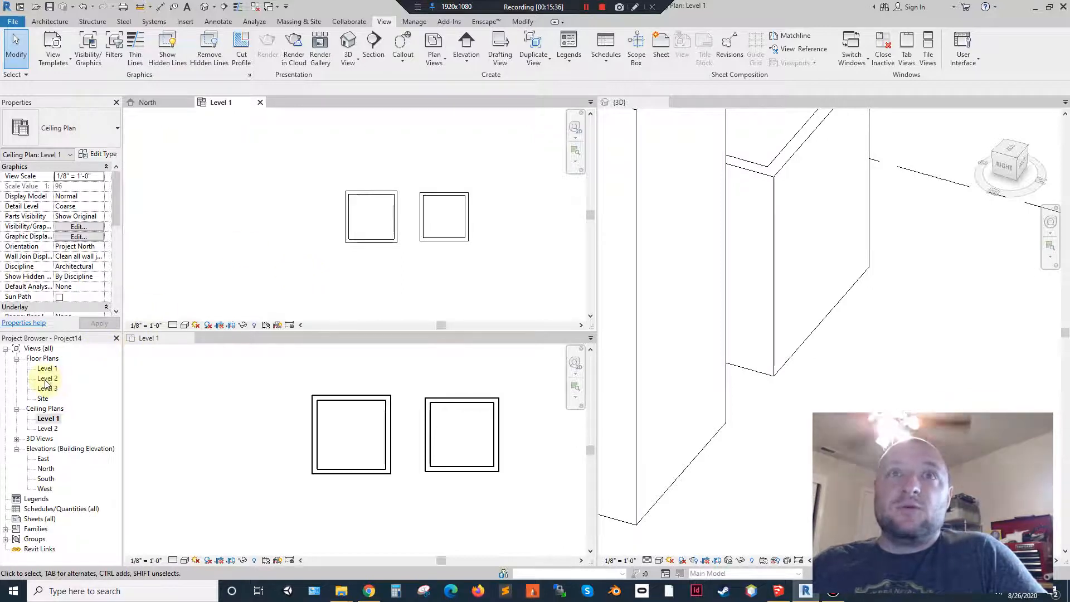
pyautogui.scroll(-3, 950, 271)
pyautogui.click(793, 330)
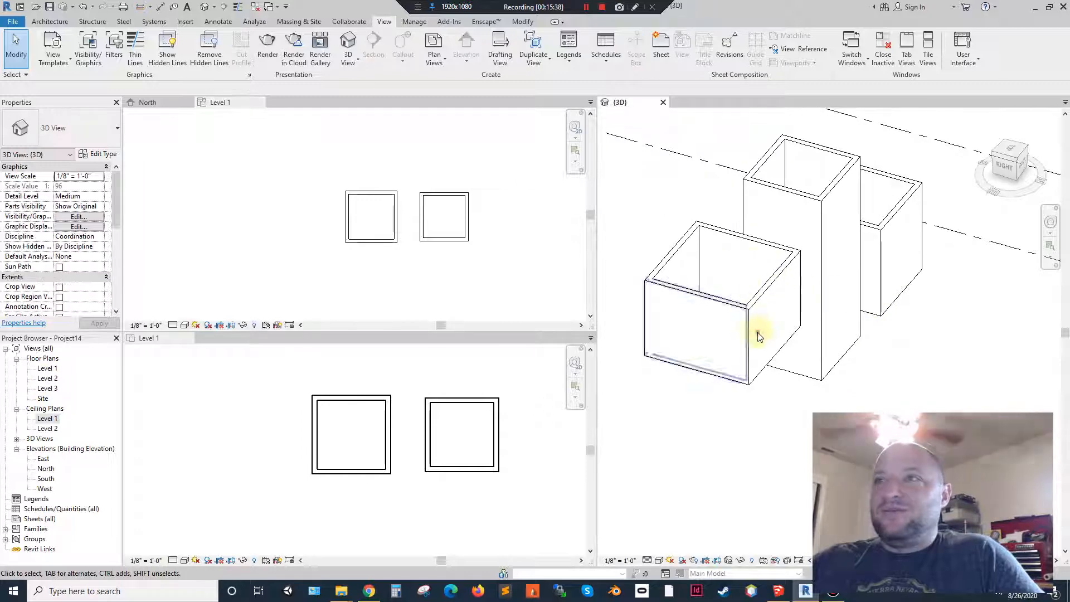
pyautogui.keyDown('shift'); pyautogui.moveTo(792, 361); pyautogui.dragTo(808, 298, button='middle'); pyautogui.keyUp('shift')
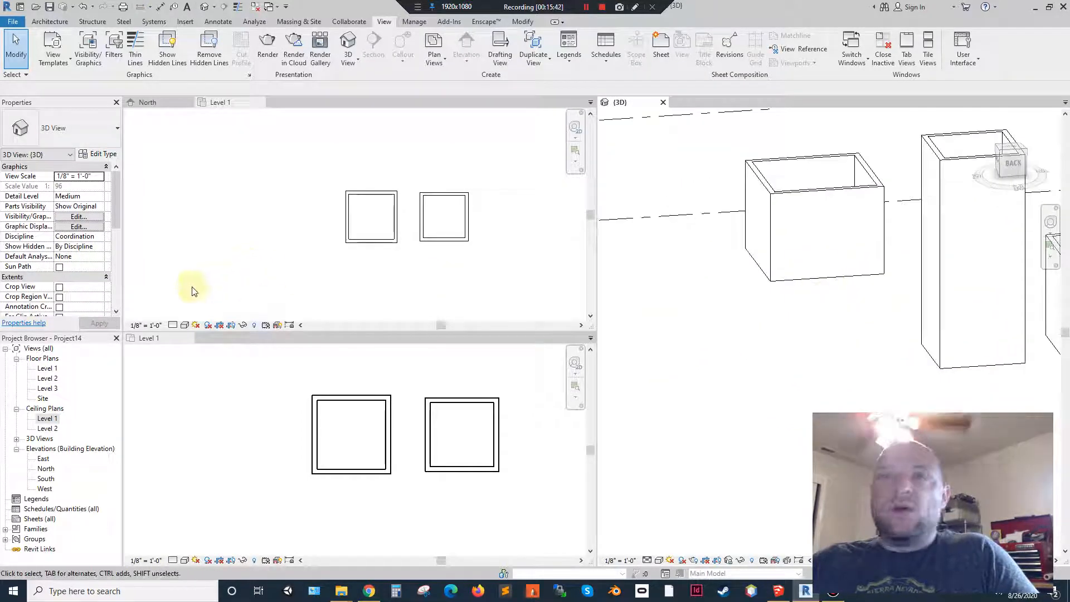
# - Open the Level 2 floor plan and group its view with the North elevation and the Level 1 ceiling plan
pyautogui.doubleClick(48, 378)
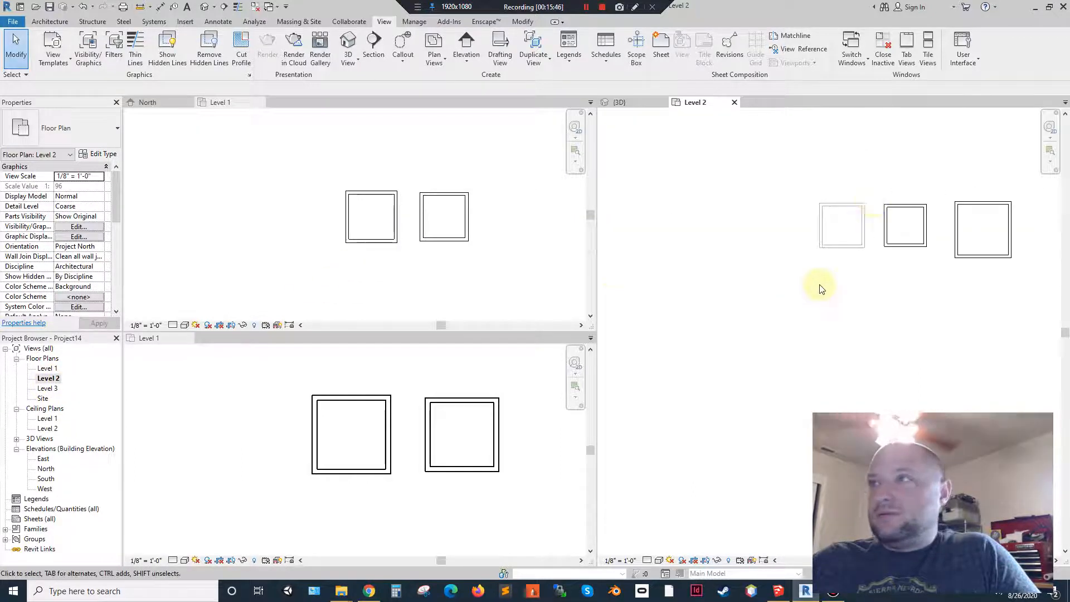
pyautogui.moveTo(805, 160); pyautogui.dragTo(878, 282)
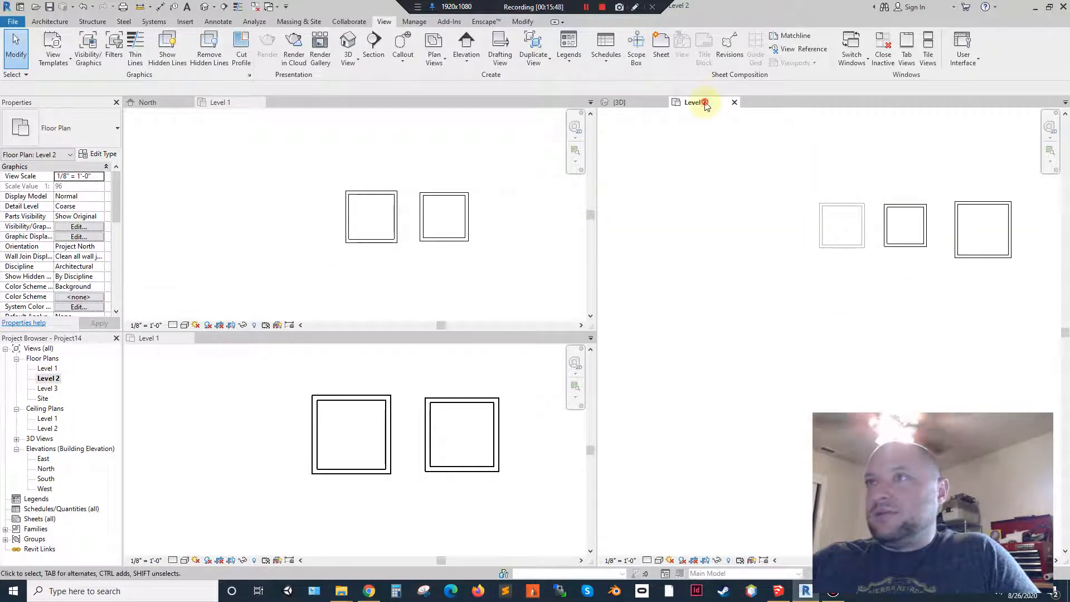
pyautogui.moveTo(705, 106); pyautogui.dragTo(238, 104)
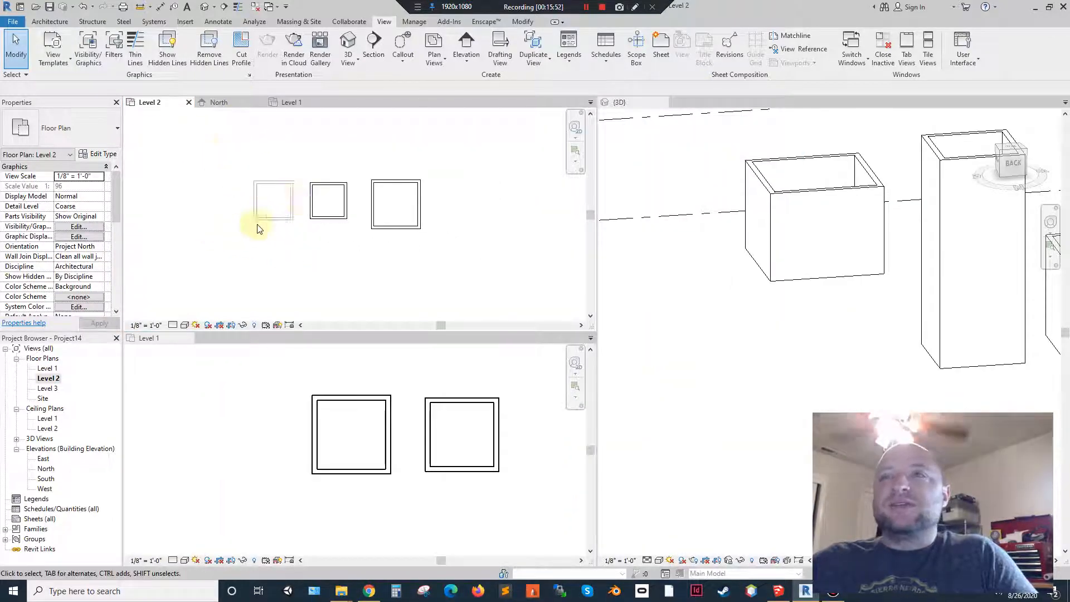
# - Select the easternmost room's north wall in 3D and its four walls in the Level 2 floor plan to match the views
pyautogui.click(780, 210)
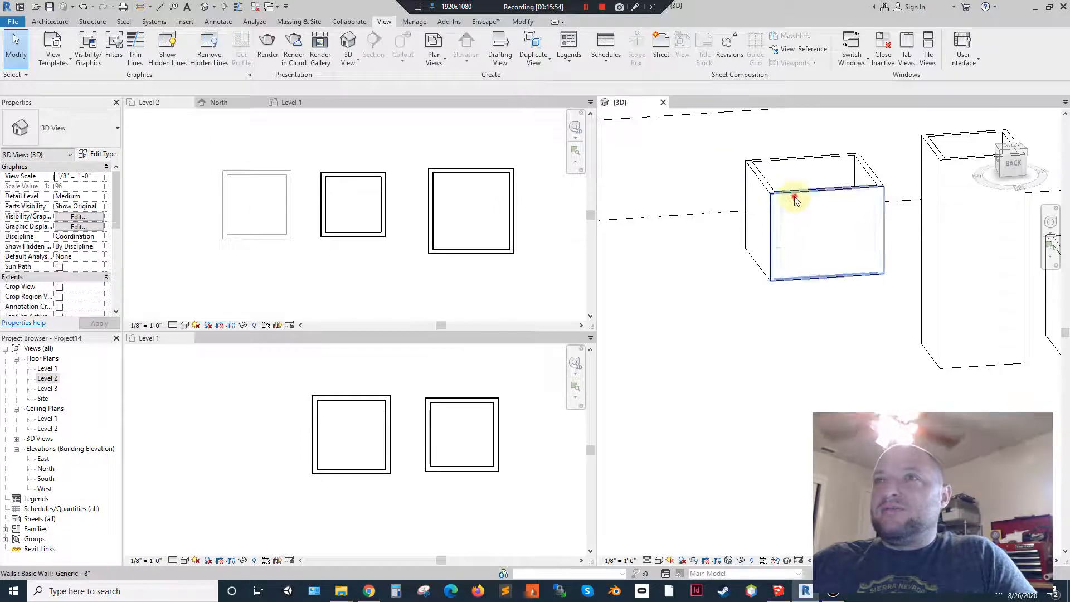
pyautogui.click(795, 200)
pyautogui.scroll(-1, 411, 238)
pyautogui.click(411, 244)
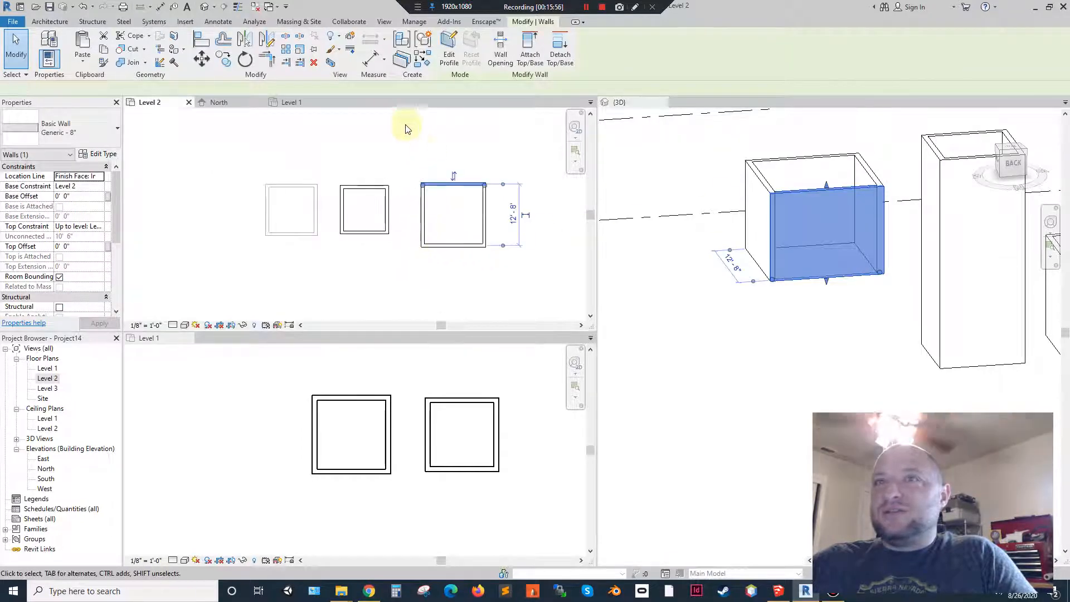
pyautogui.moveTo(405, 129); pyautogui.dragTo(530, 291)
pyautogui.moveTo(541, 293); pyautogui.dragTo(409, 270, button='middle')
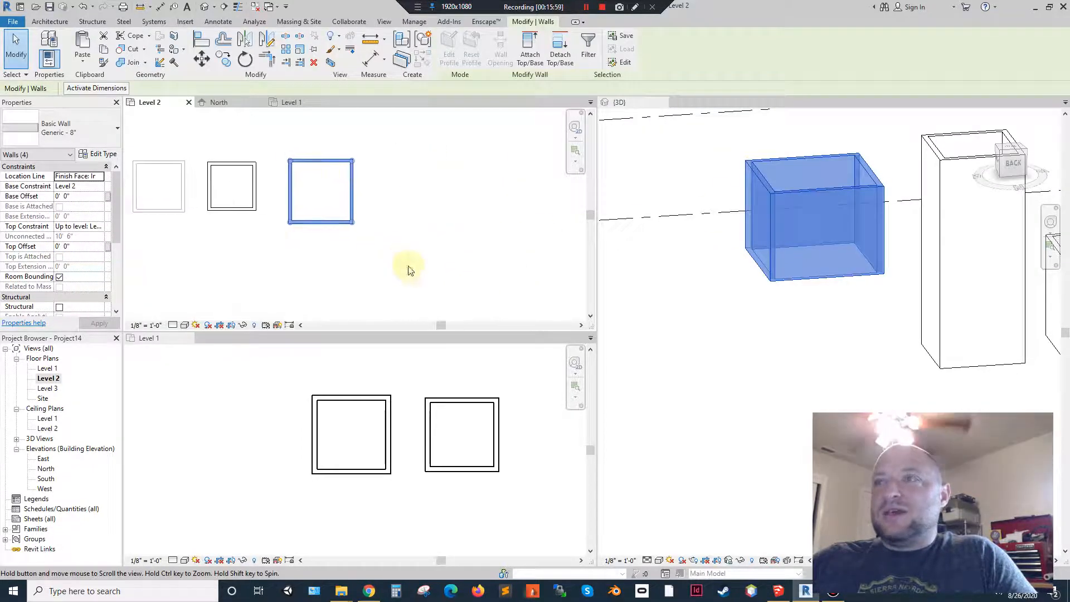
pyautogui.scroll(-2, 811, 333)
pyautogui.scroll(2, 811, 333)
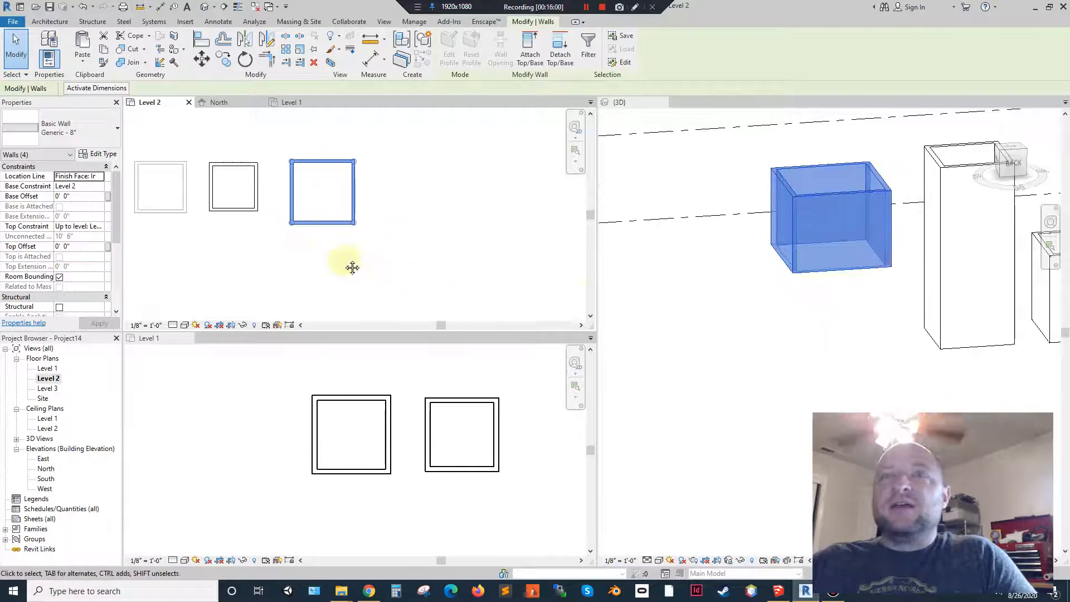
pyautogui.moveTo(170, 199); pyautogui.dragTo(298, 234, button='middle')
pyautogui.click(311, 239)
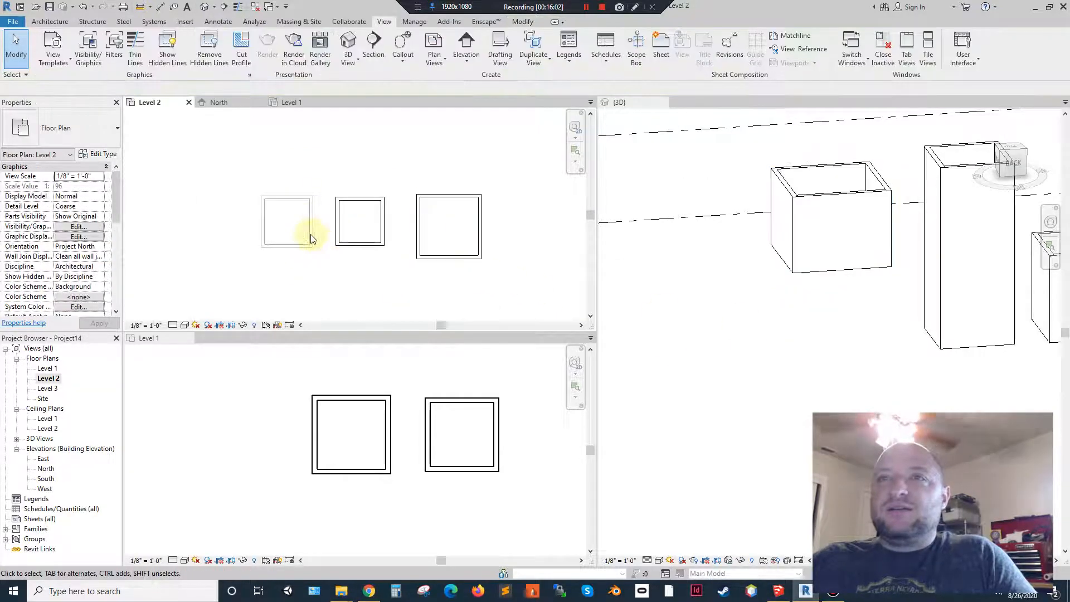
# - Select the westernmost room's north wall in 3D and examine how that room is displayed in the Level 2 floor plan
pyautogui.click(828, 312)
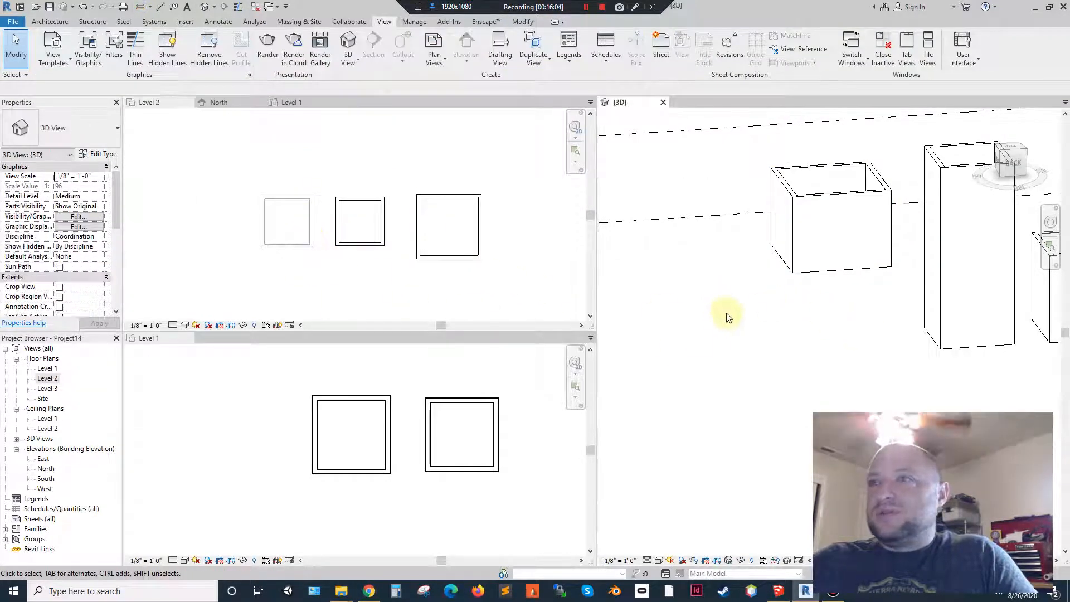
pyautogui.scroll(-2, 662, 352)
pyautogui.click(937, 301)
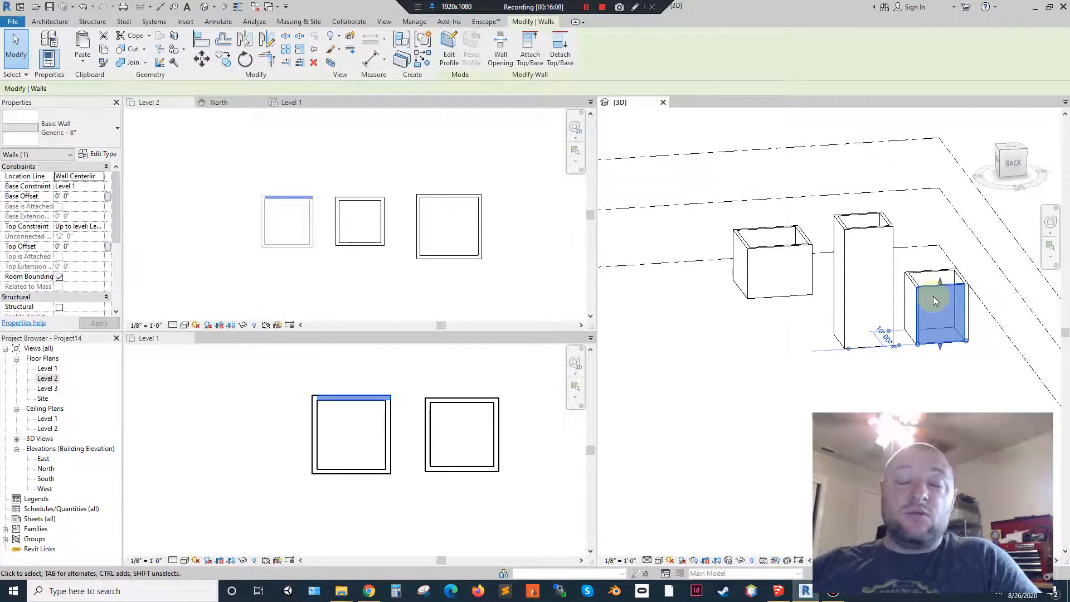
pyautogui.click(338, 276)
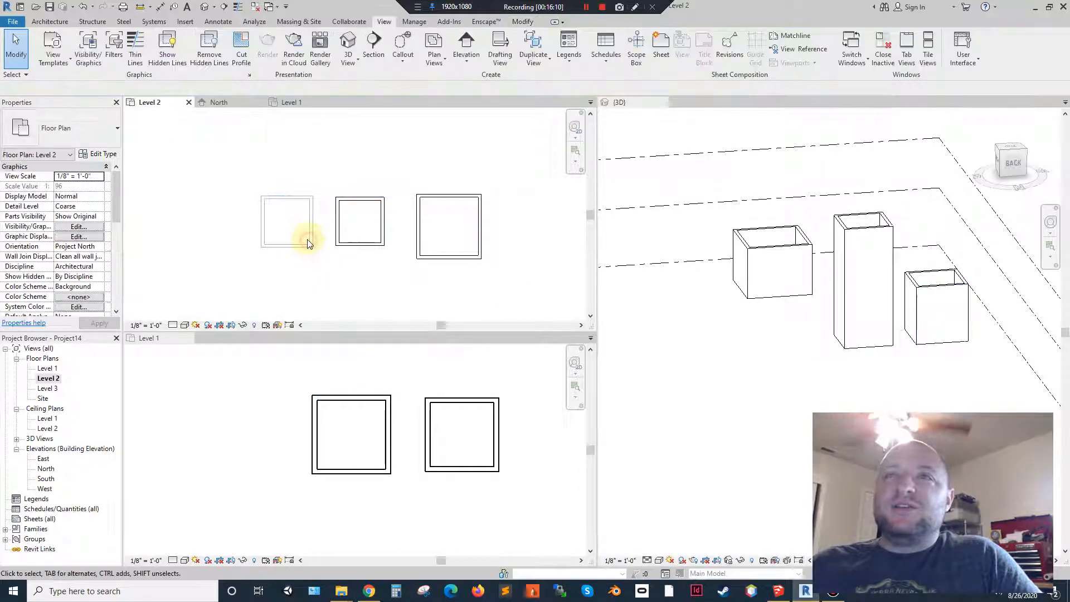
pyautogui.moveTo(324, 243); pyautogui.dragTo(324, 283)
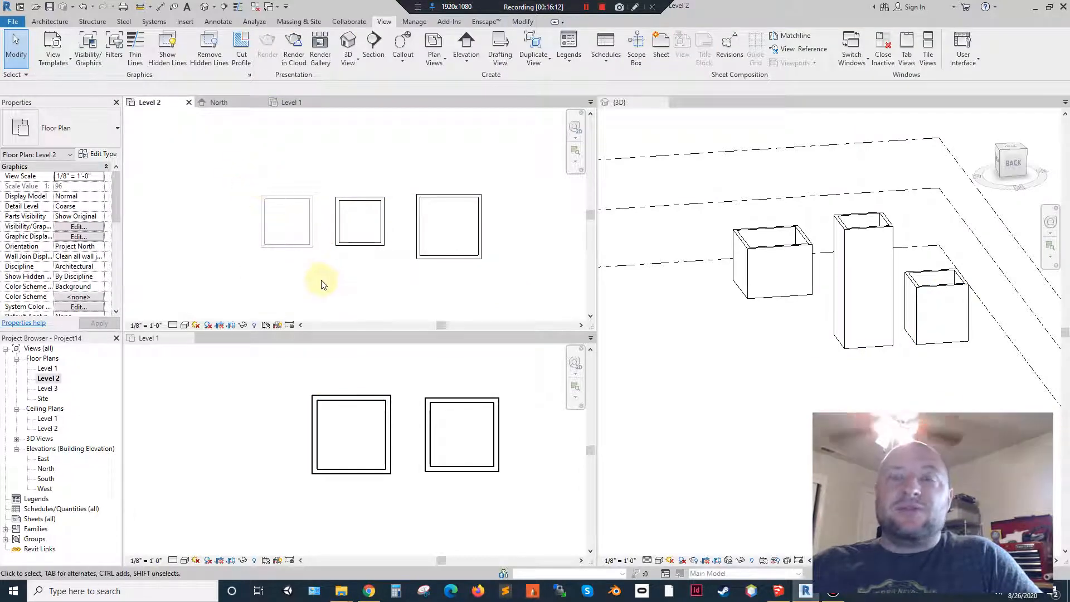
# - Select the easternmost room's four walls in the Level 2 floor plan and examine their Level 2 base and top constraints
pyautogui.moveTo(513, 275); pyautogui.dragTo(410, 162)
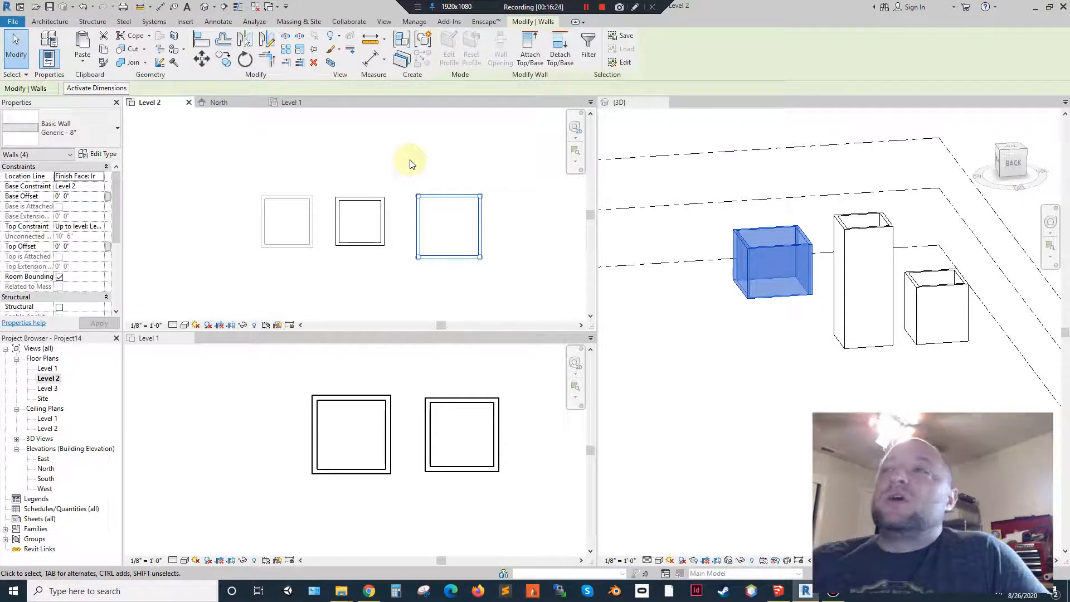
pyautogui.scroll(2, 446, 217)
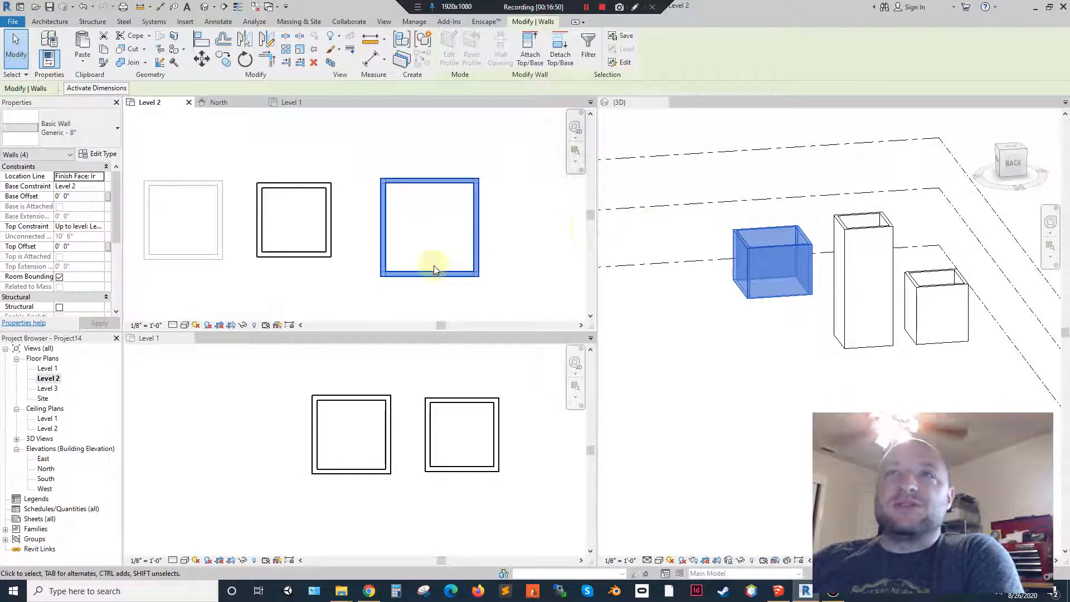
pyautogui.click(420, 253)
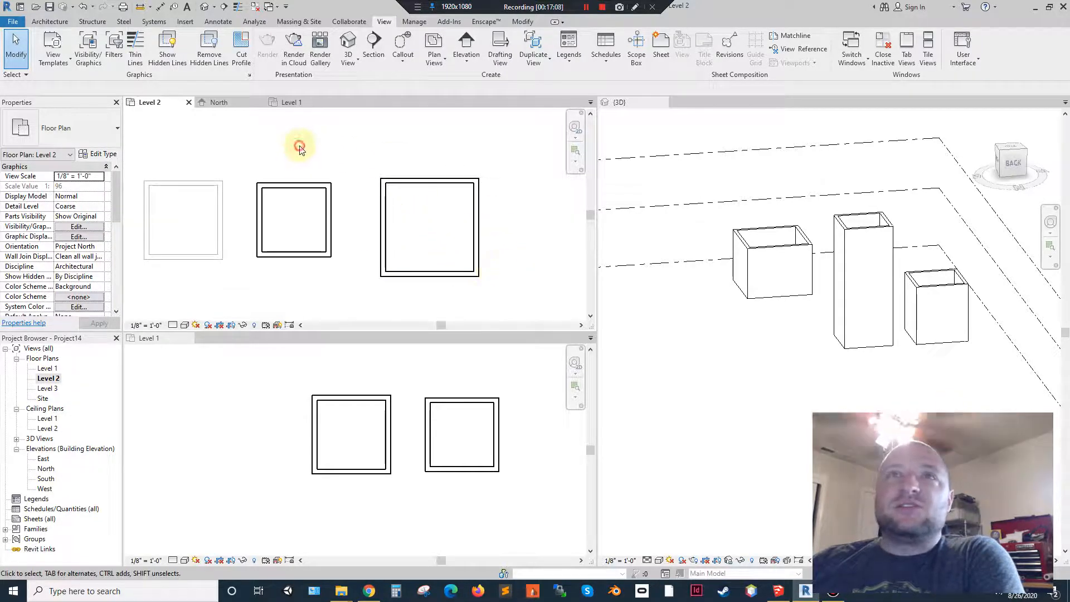
# - Draw three chained Generic - 8" walls, unconnected at 20' 0" high, east of the easternmost room in the Level 2 floor plan
pyautogui.click(50, 21)
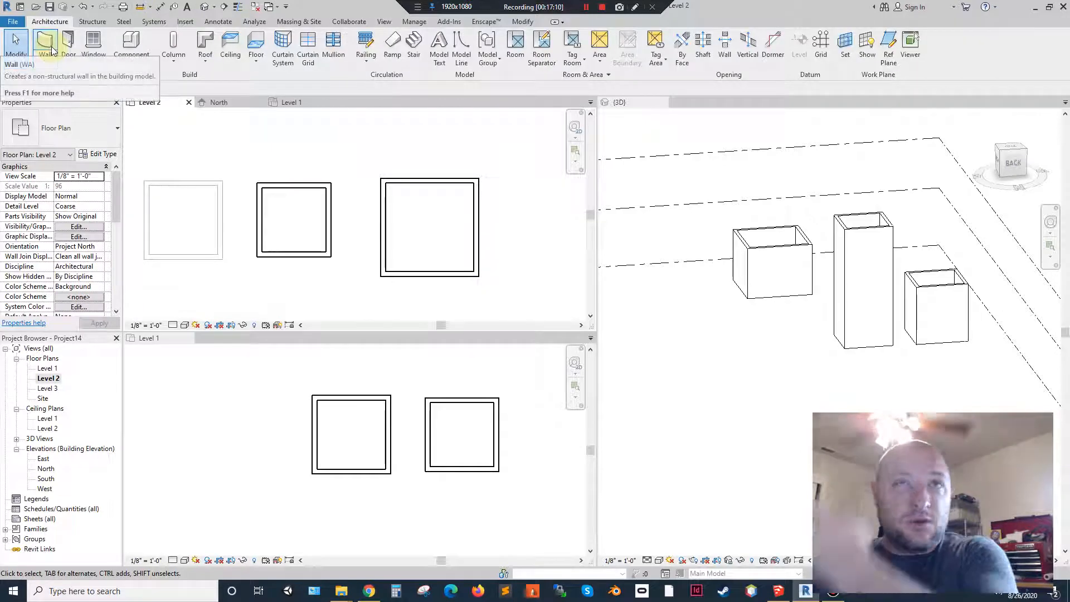
pyautogui.click(46, 42)
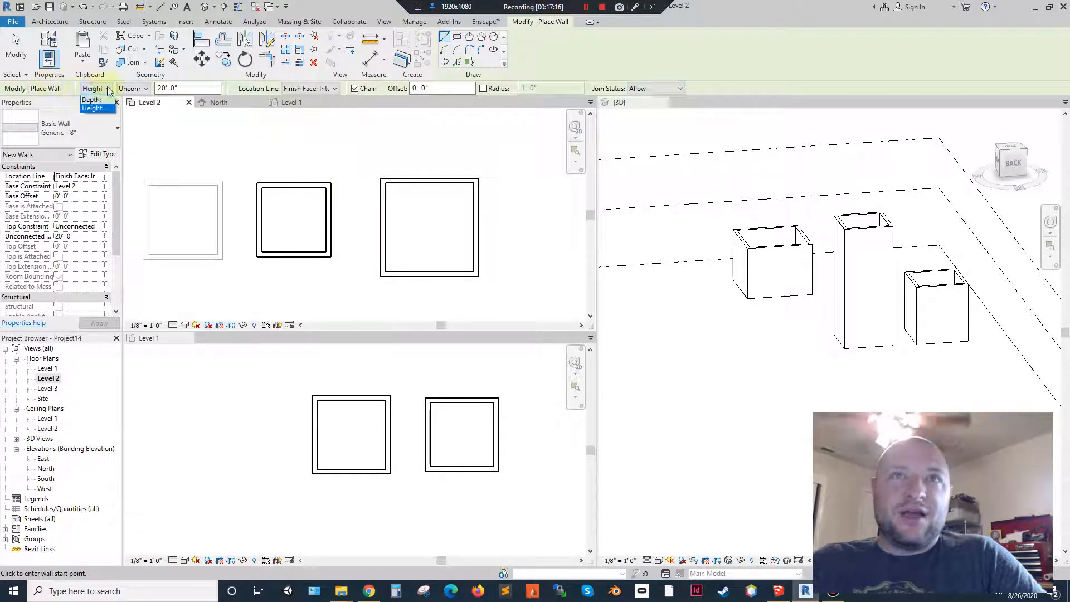
pyautogui.click(133, 88)
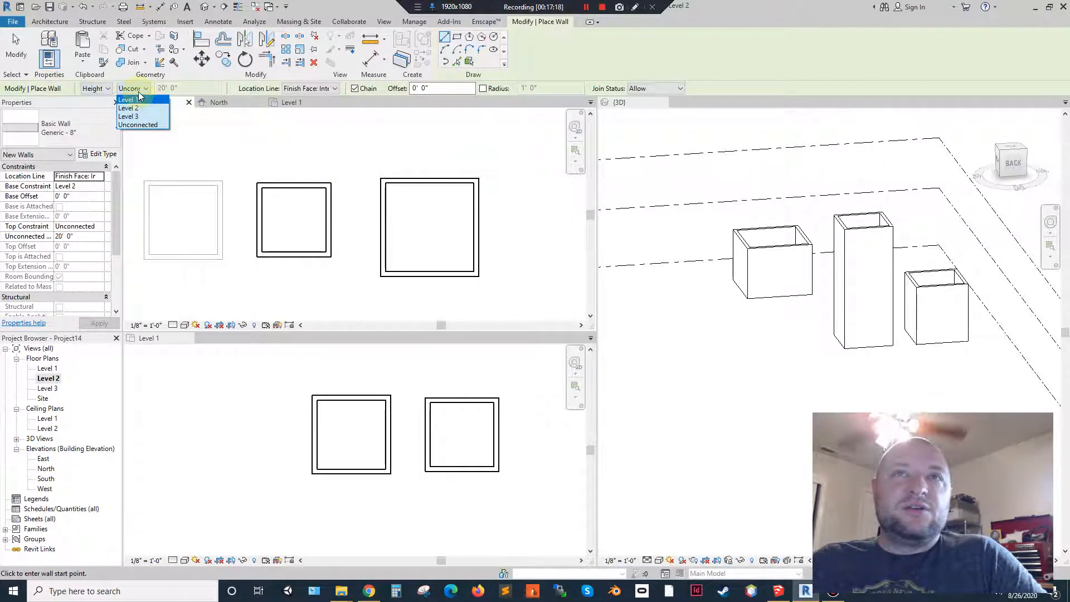
pyautogui.click(142, 90)
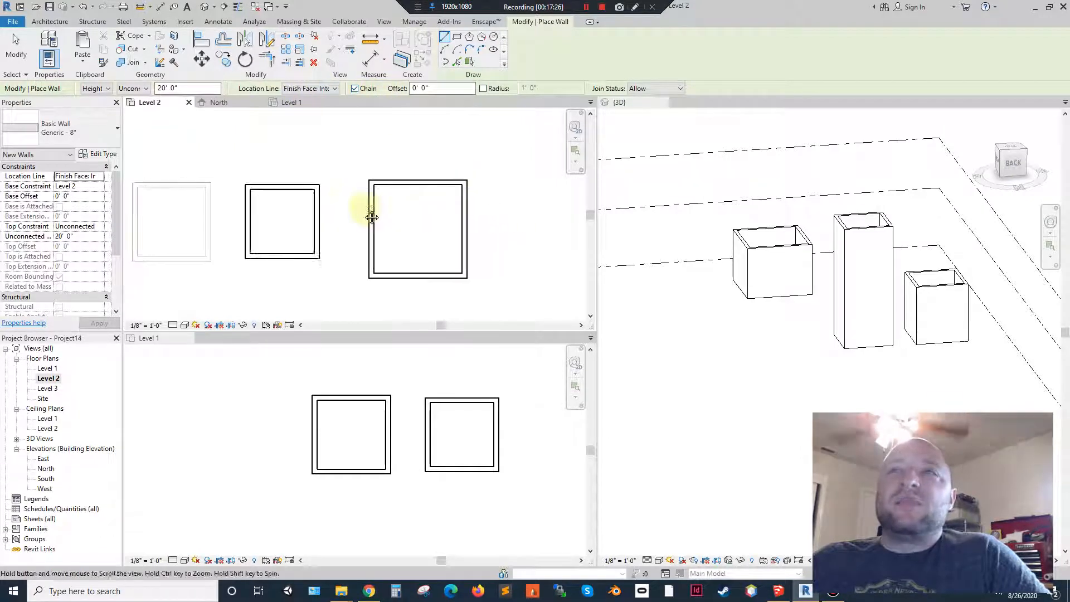
pyautogui.moveTo(482, 139); pyautogui.dragTo(323, 139, button='middle')
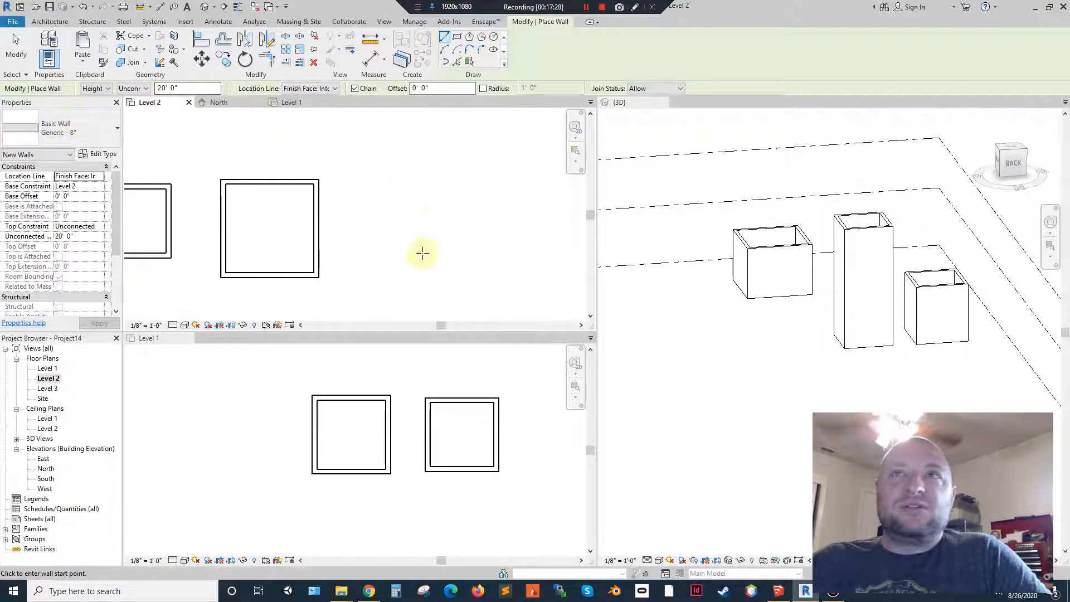
pyautogui.click(399, 257)
pyautogui.click(400, 174)
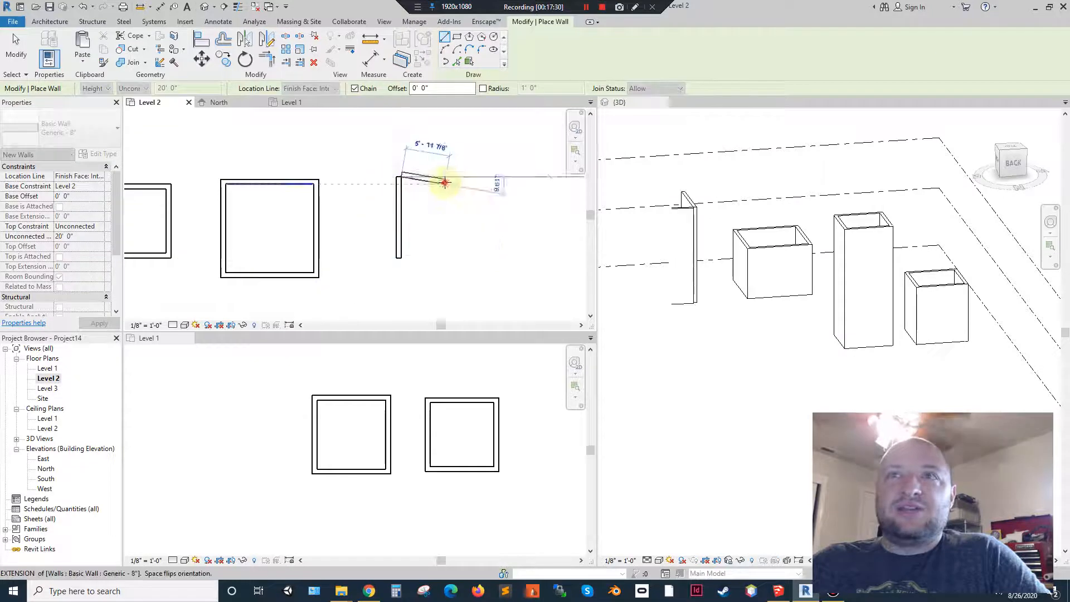
pyautogui.click(450, 180)
pyautogui.click(448, 236)
pyautogui.press('Escape')
pyautogui.press('Escape')
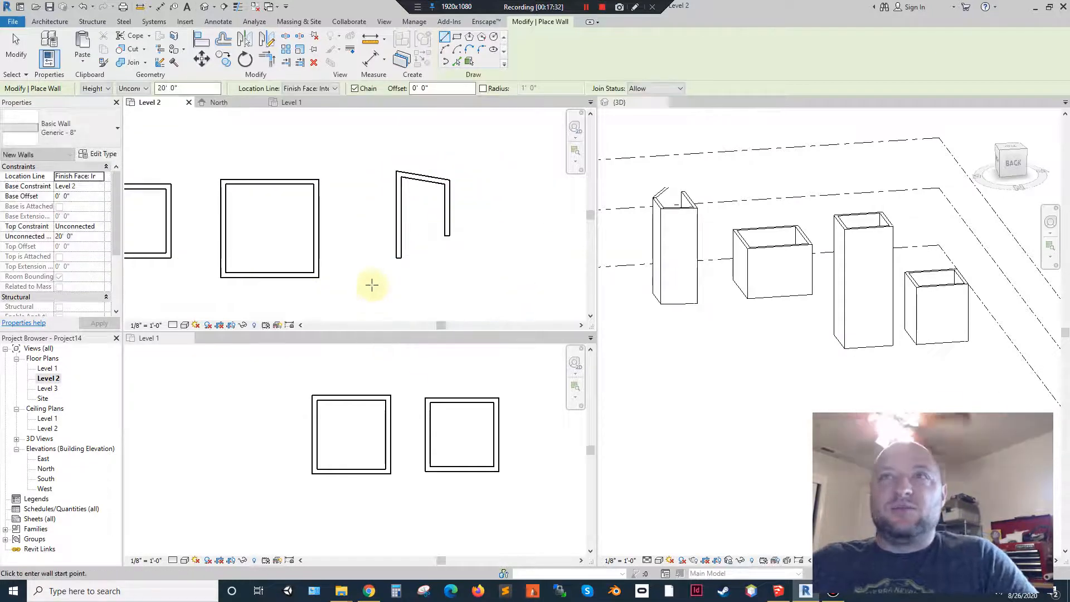
# - Turn off chaining and draw two separate walls, one vertical and one angled about 5' 6" long, east of the chained walls
pyautogui.click(355, 89)
pyautogui.click(493, 257)
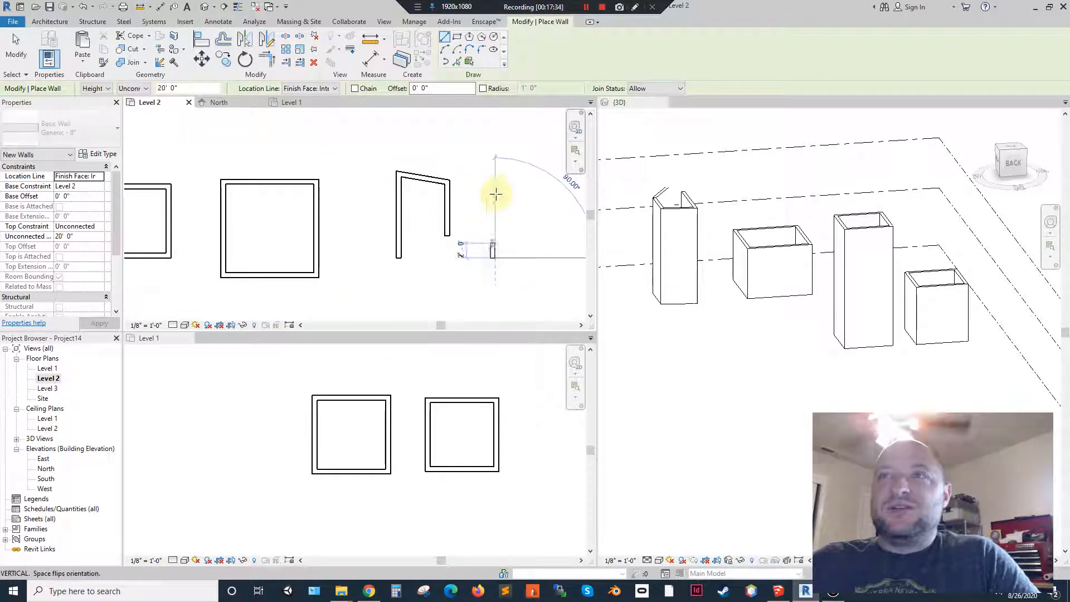
pyautogui.click(493, 194)
pyautogui.click(508, 183)
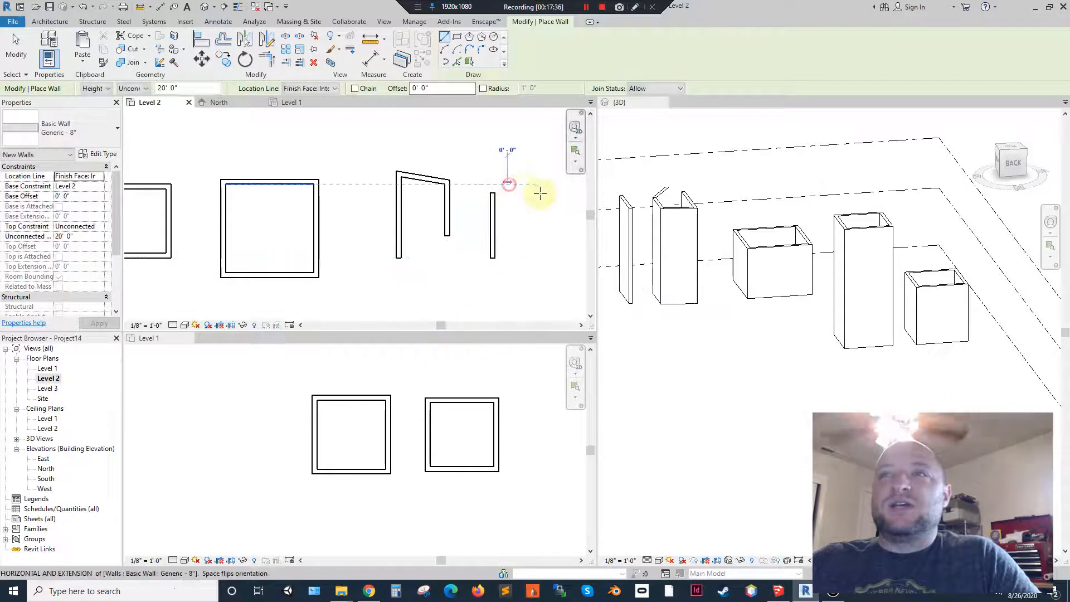
pyautogui.click(542, 204)
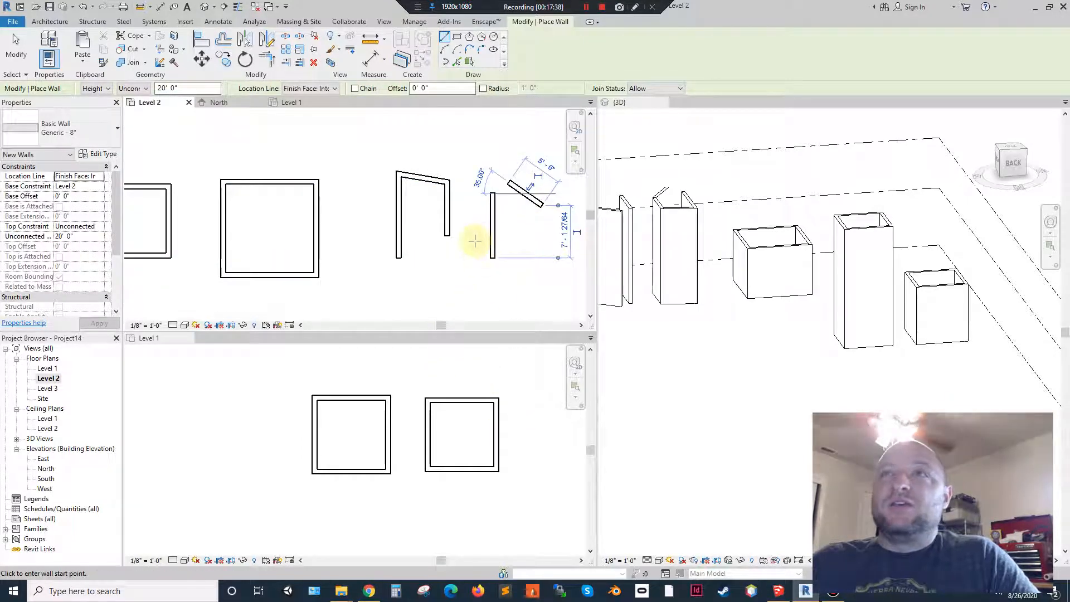
# - Undo all the chained and separate test walls and end the Wall command
pyautogui.hotkey('ctrl', 'z')
pyautogui.hotkey('ctrl', 'z')
pyautogui.hotkey('ctrl', 'z')
pyautogui.hotkey('ctrl', 'z')
pyautogui.hotkey('ctrl', 'z')
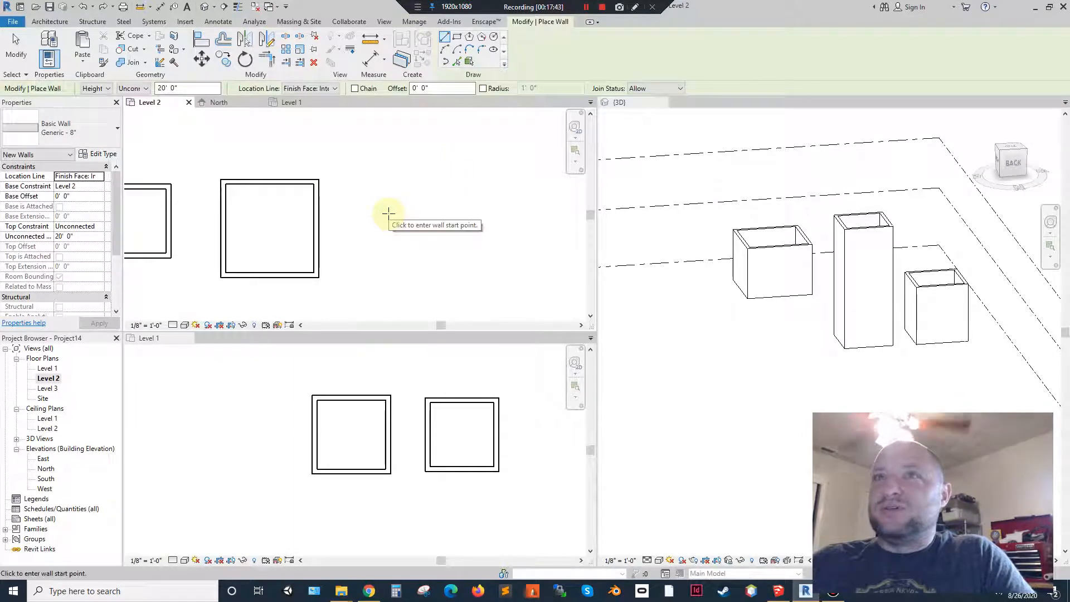
pyautogui.press('Escape')
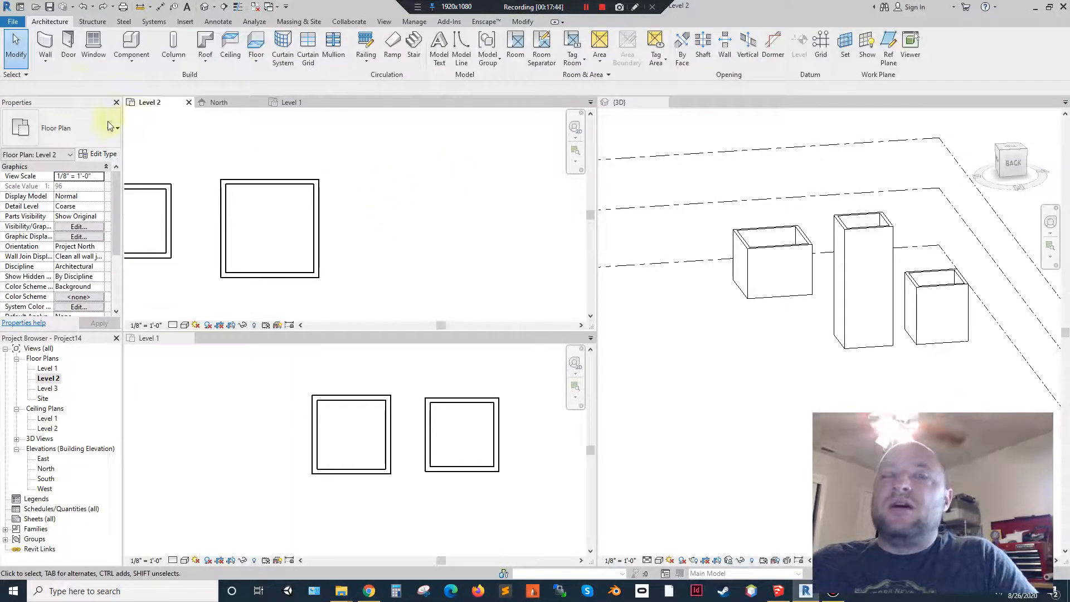
# - Draw a horizontal wall east of the easternmost room with chaining on and a 1' 0" offset, along a 10' 0" line
pyautogui.click(48, 50)
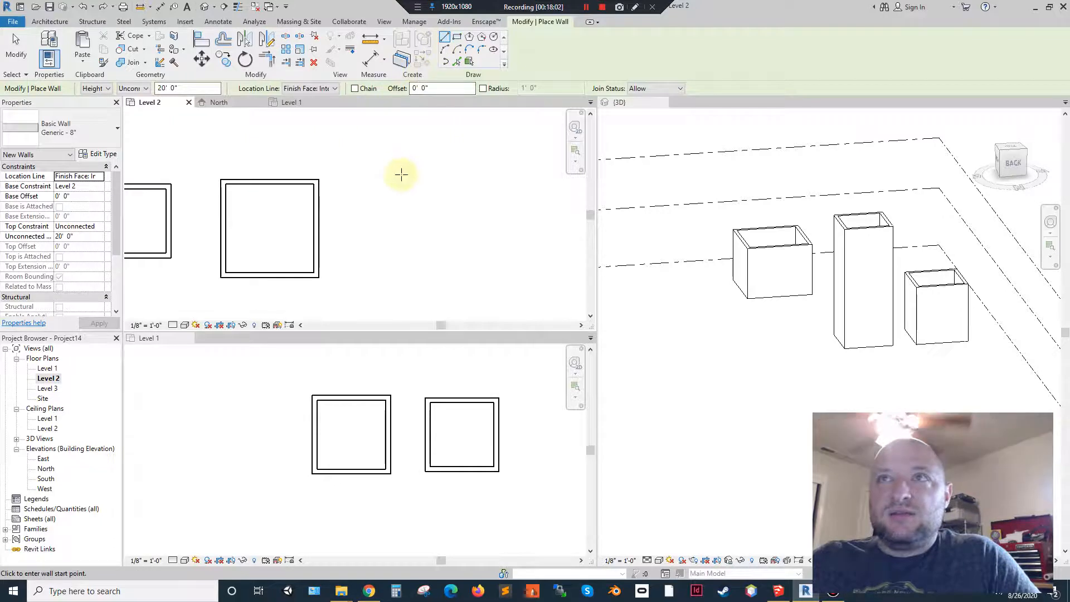
pyautogui.click(354, 88)
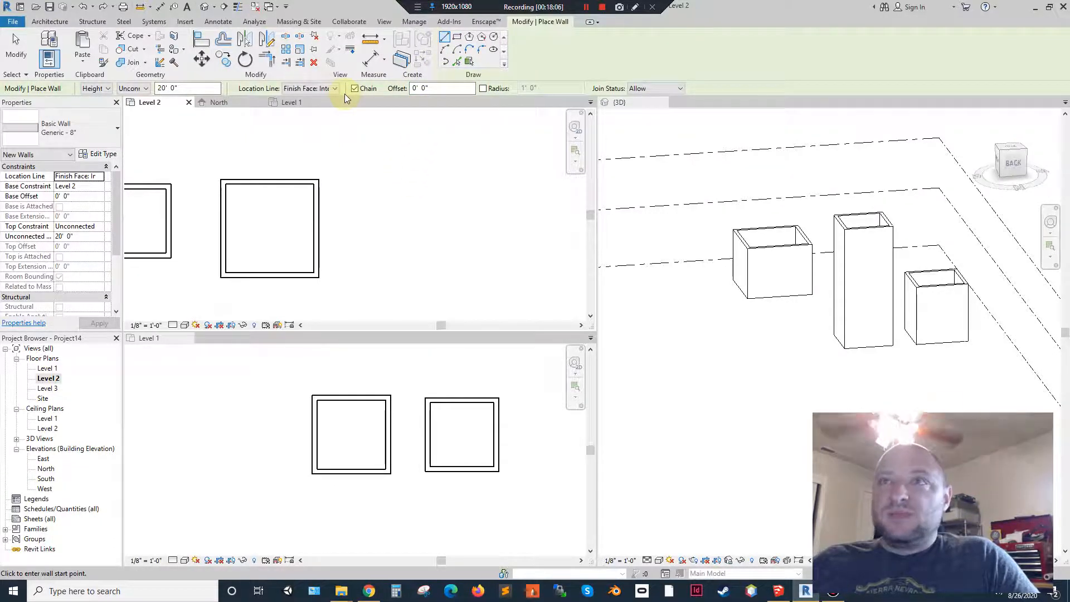
pyautogui.click(433, 88)
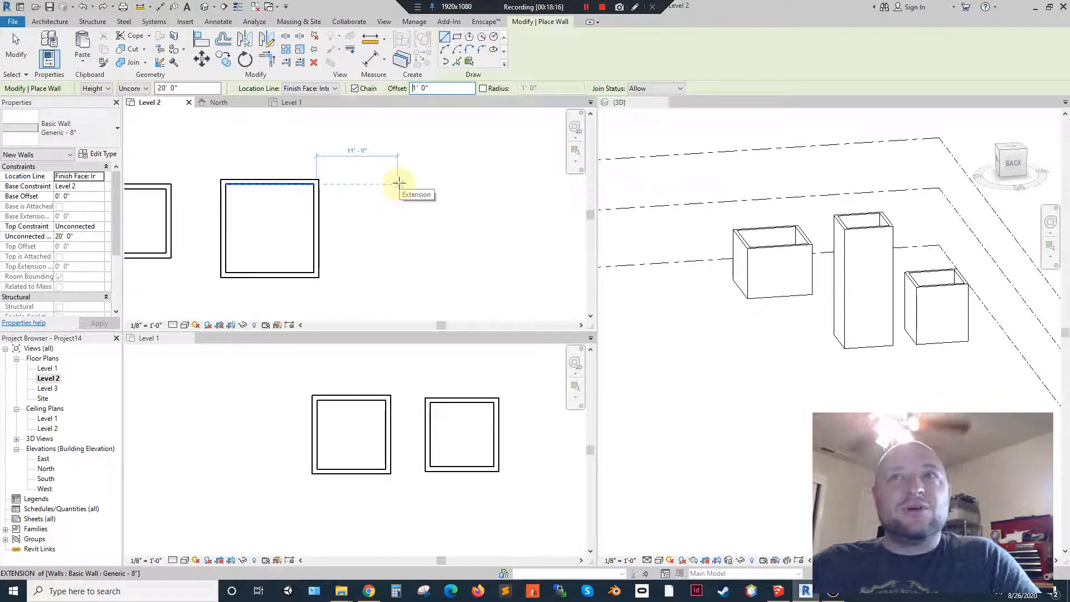
pyautogui.click(399, 183)
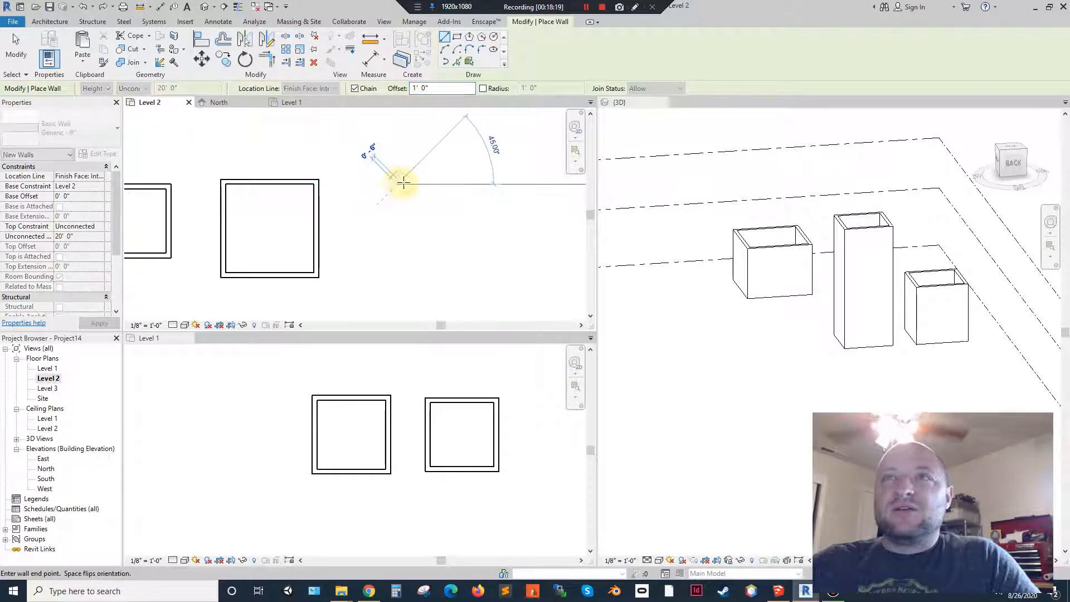
pyautogui.scroll(5, 484, 181)
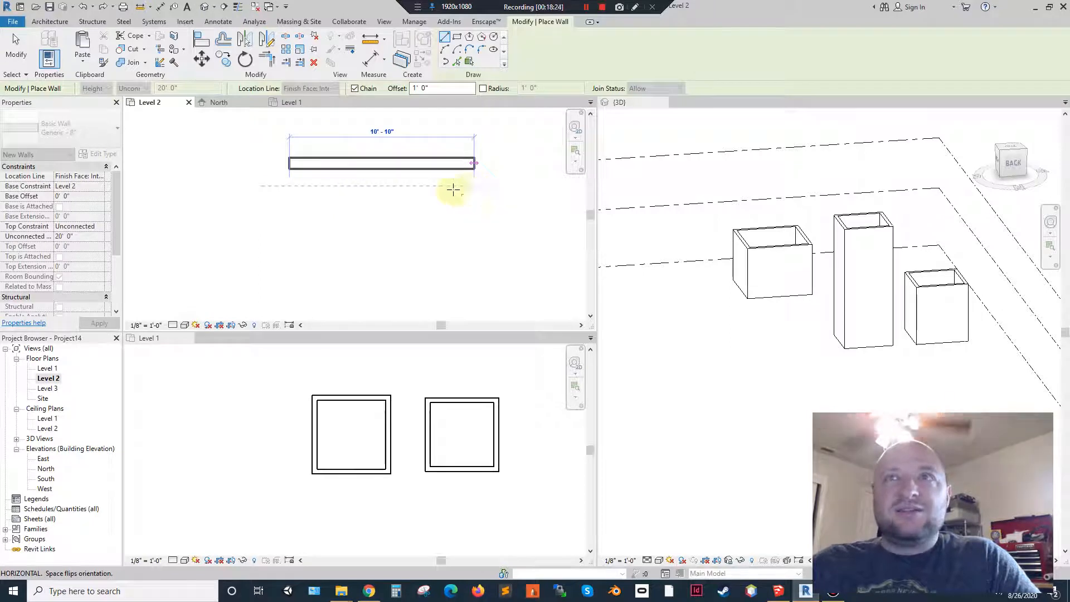
pyautogui.scroll(-2, 429, 185)
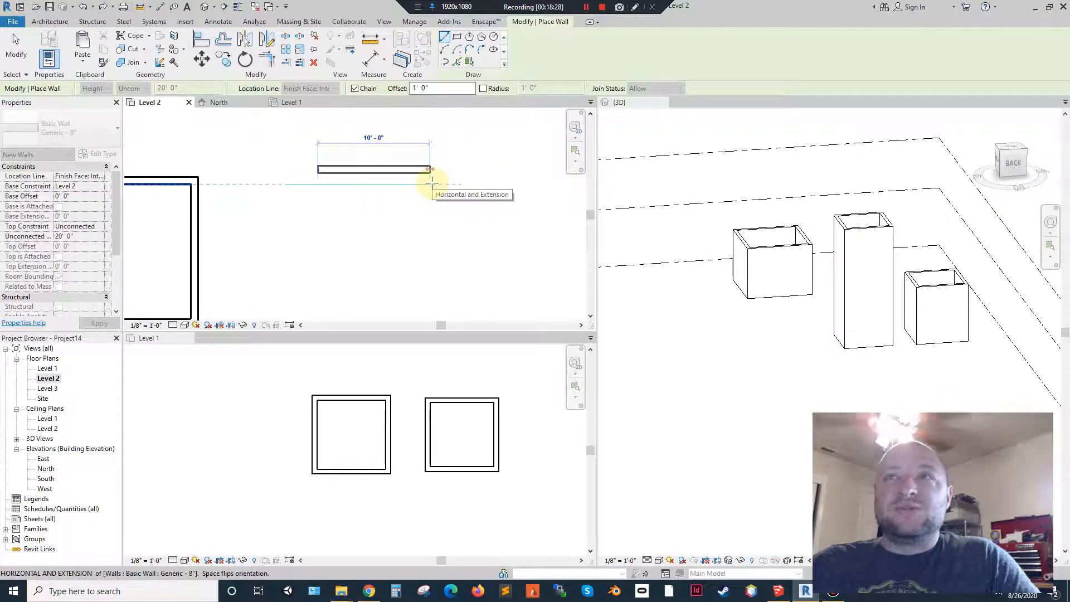
pyautogui.click(431, 181)
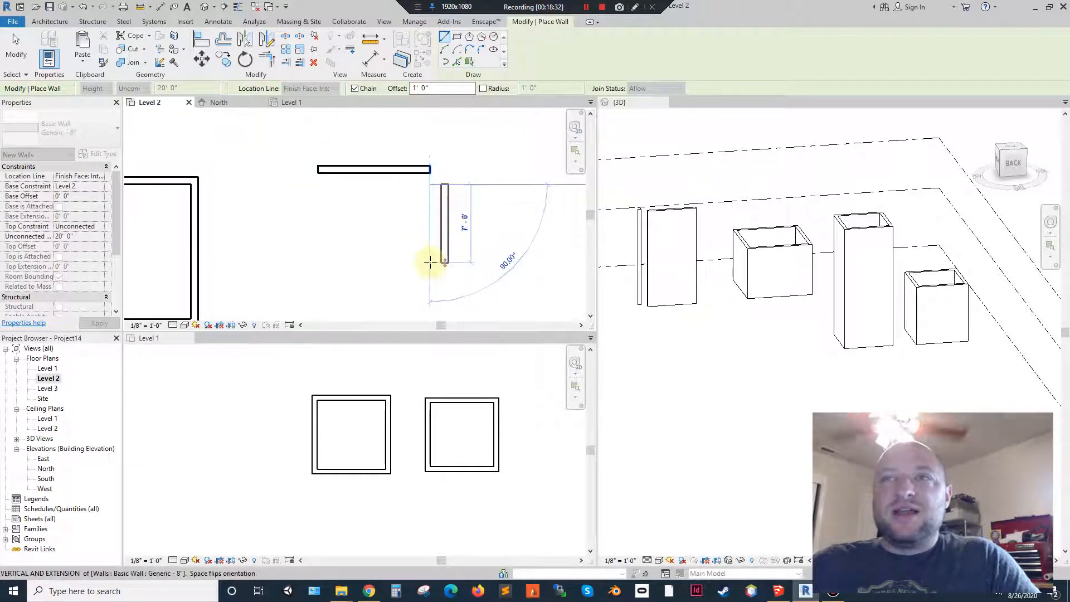
# - Draw the east, south and west walls with the same offset to close the room, about 12' 0" wide inside
pyautogui.moveTo(433, 262); pyautogui.dragTo(429, 214, button='middle')
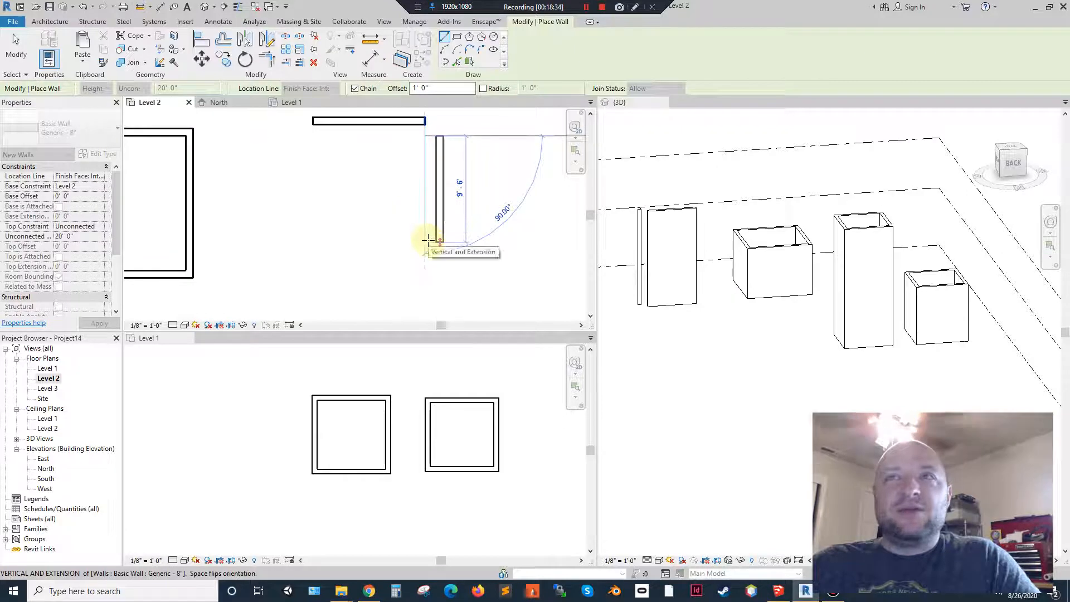
pyautogui.click(430, 247)
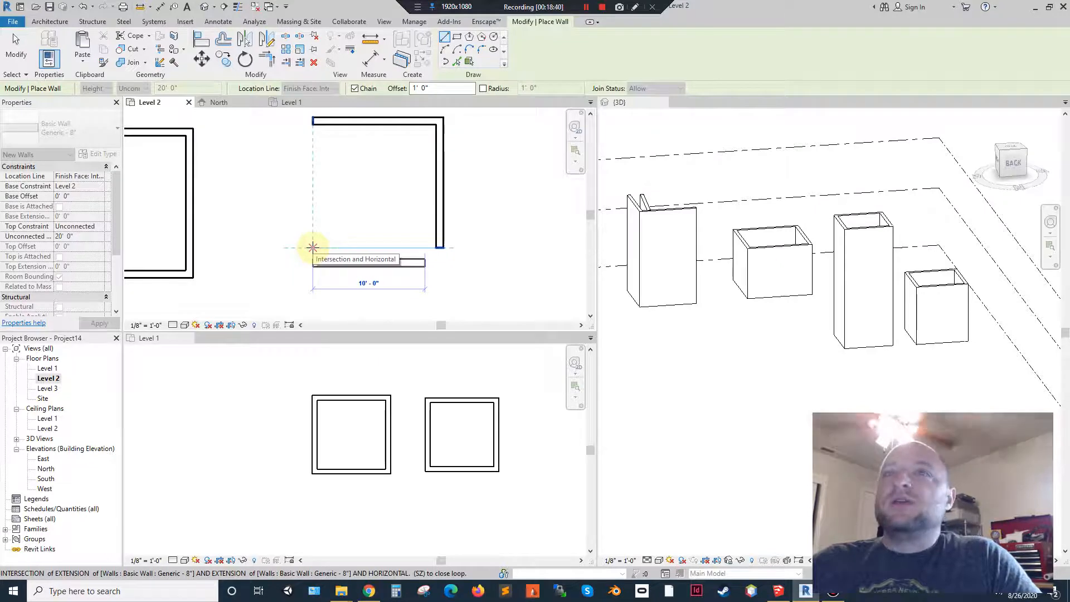
pyautogui.click(312, 247)
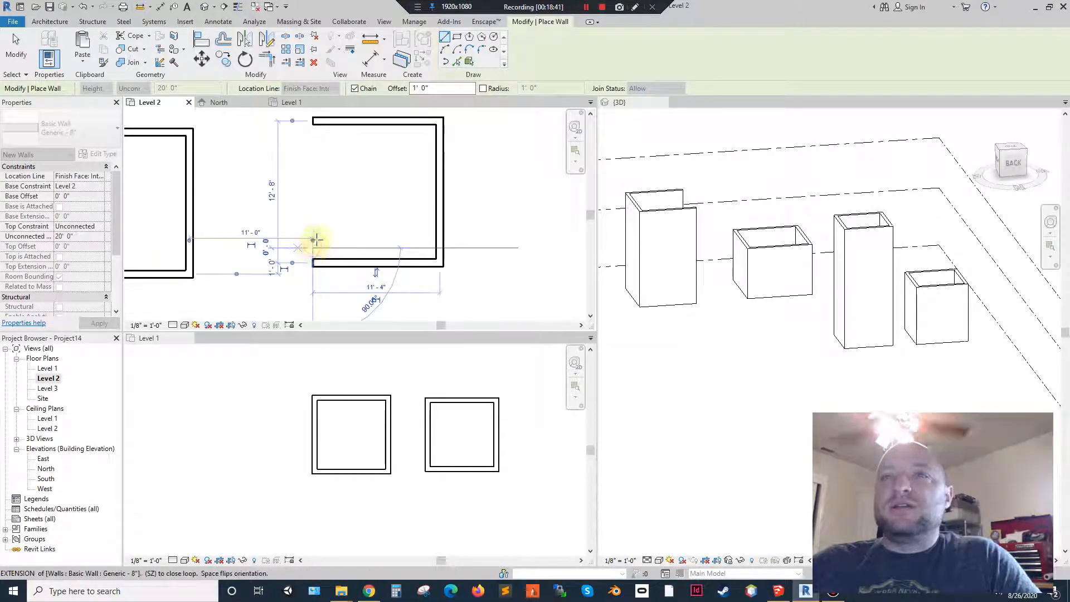
pyautogui.click(313, 123)
pyautogui.press('Escape')
pyautogui.press('Escape')
# - Measure the offset room's inside width by shifting the east wall's temporary dimension to the interior faces
pyautogui.click(440, 205)
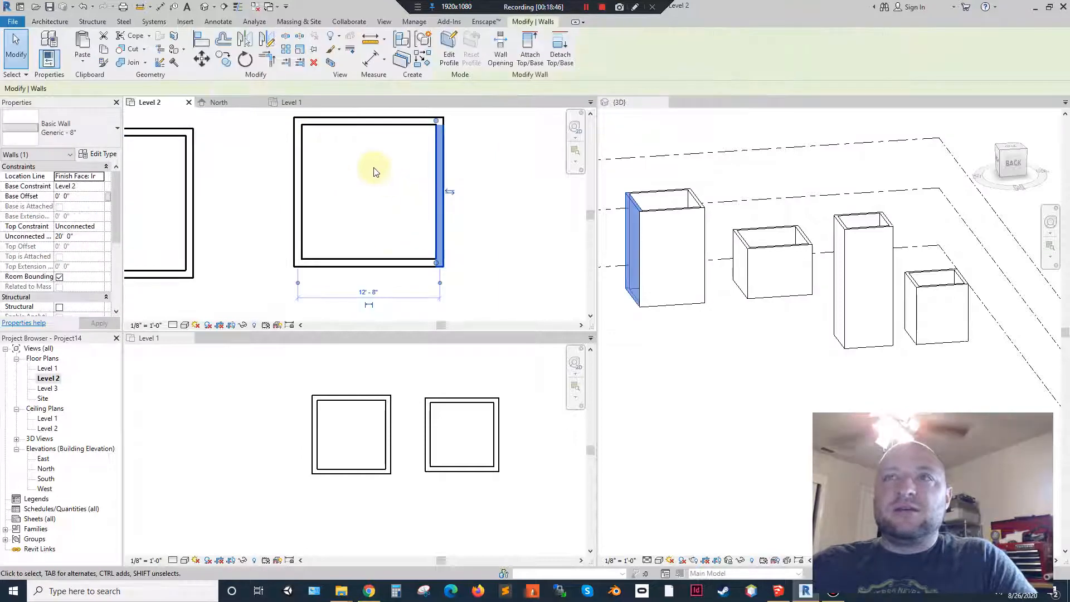
pyautogui.click(440, 285)
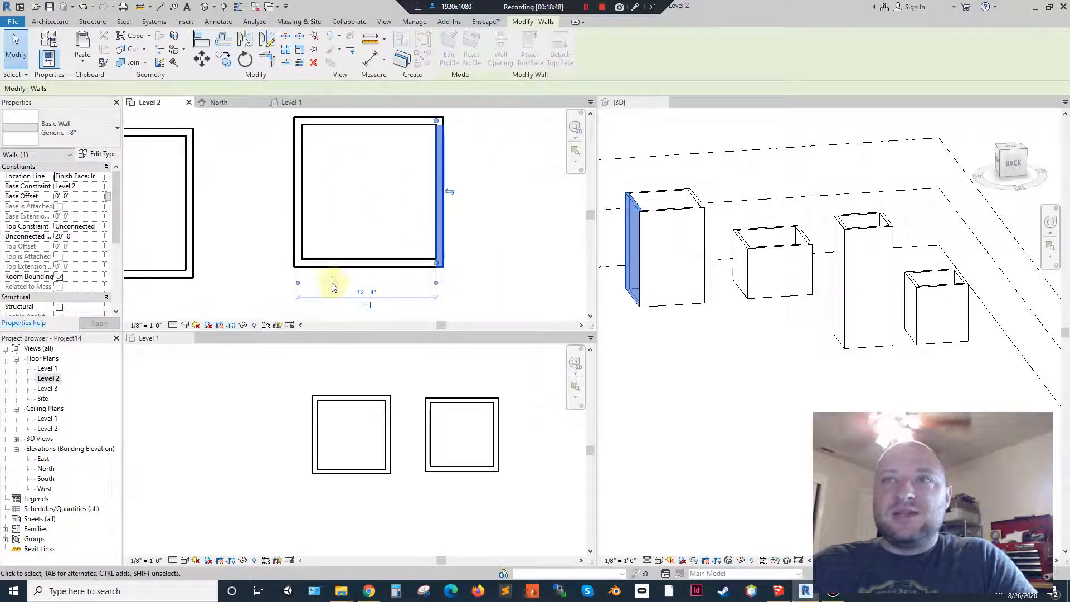
pyautogui.click(298, 283)
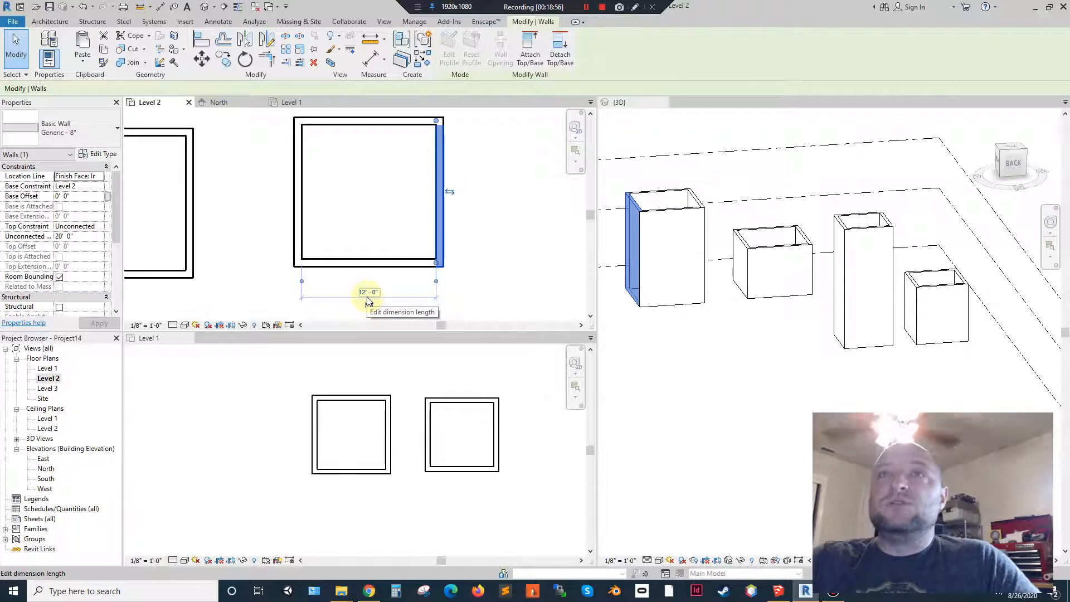
pyautogui.click(449, 198)
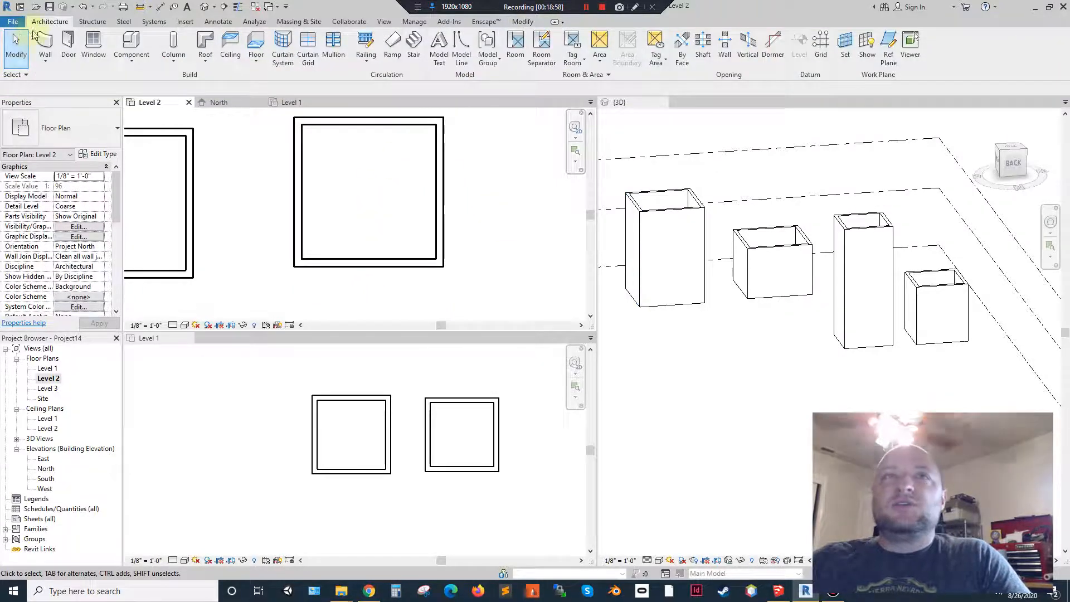
# - Draw a rectangular room about 12' 0" by 11' 4" with no wall offset, east of the offset room on Level 2
pyautogui.click(49, 42)
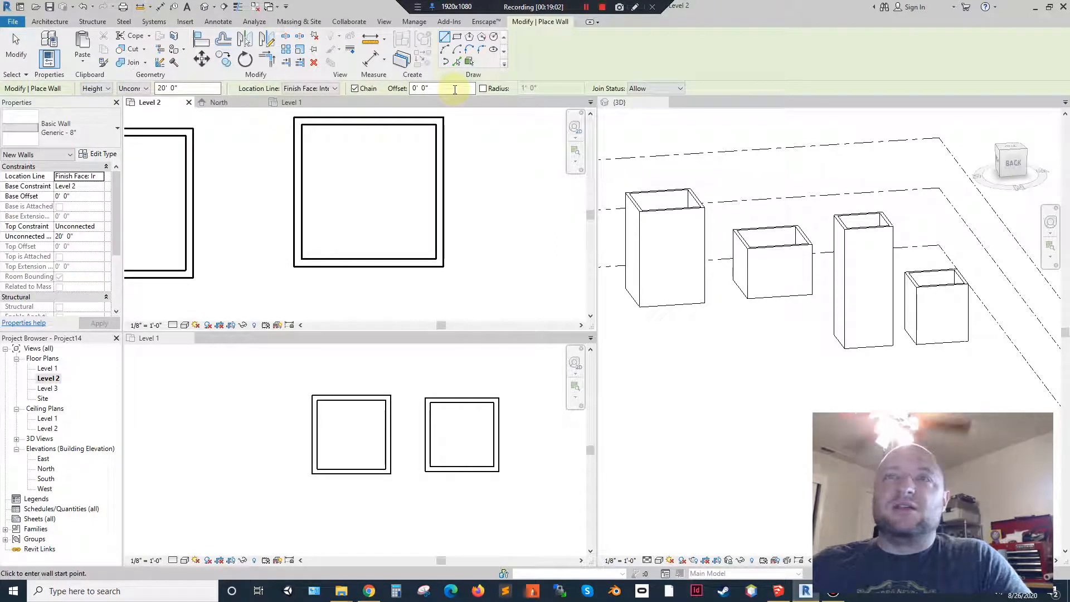
pyautogui.scroll(-3, 501, 129)
pyautogui.moveTo(500, 232); pyautogui.dragTo(342, 237, button='middle')
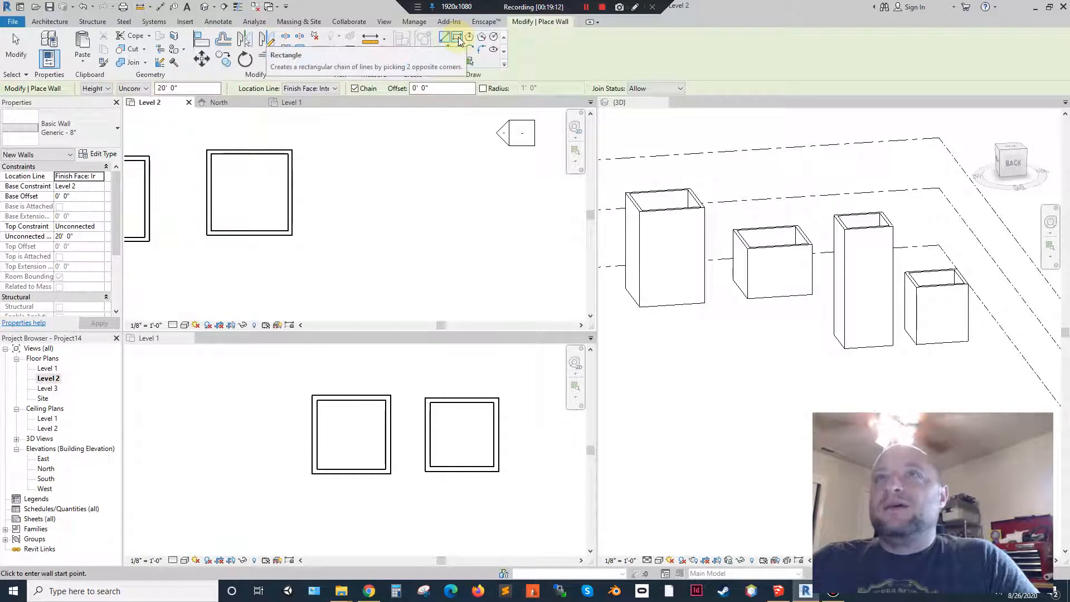
pyautogui.click(457, 38)
pyautogui.click(345, 167)
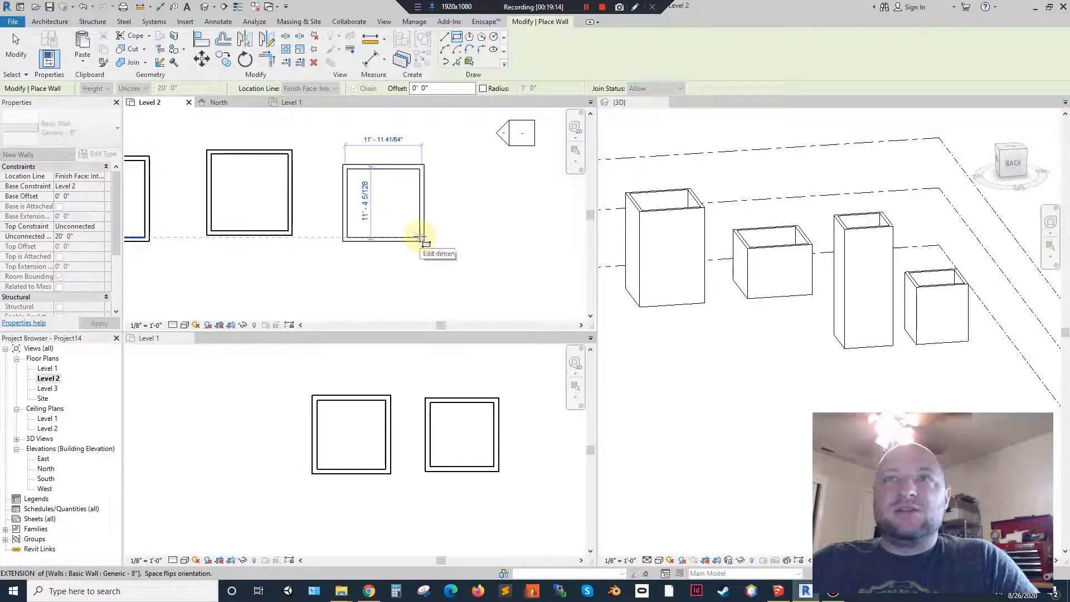
pyautogui.click(421, 239)
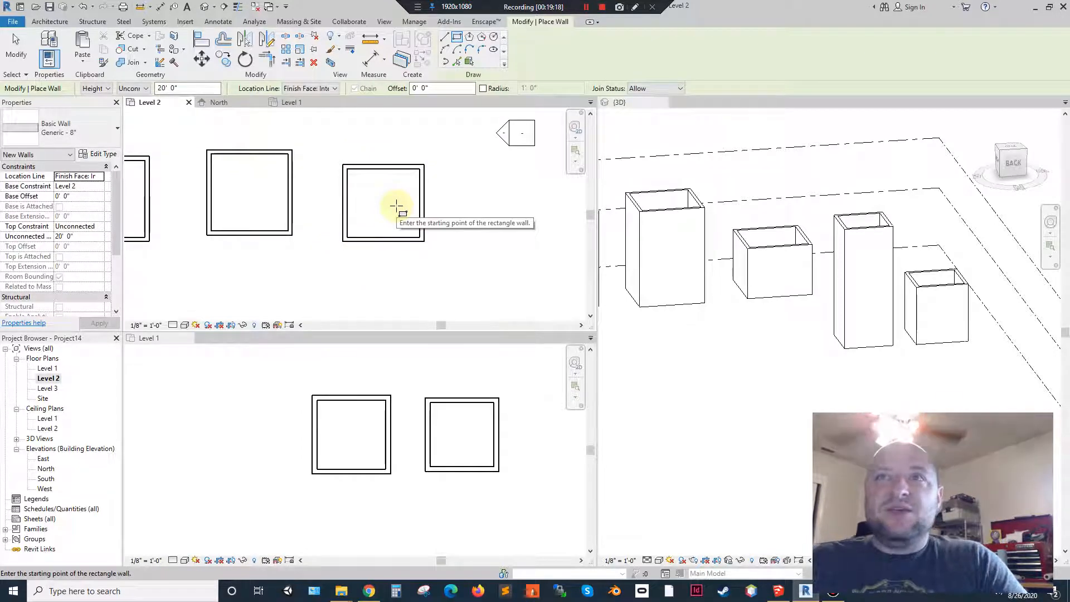
pyautogui.press('Escape')
# - Compare the widths of the rectangular room and the offset room by selecting each room's east wall
pyautogui.click(421, 202)
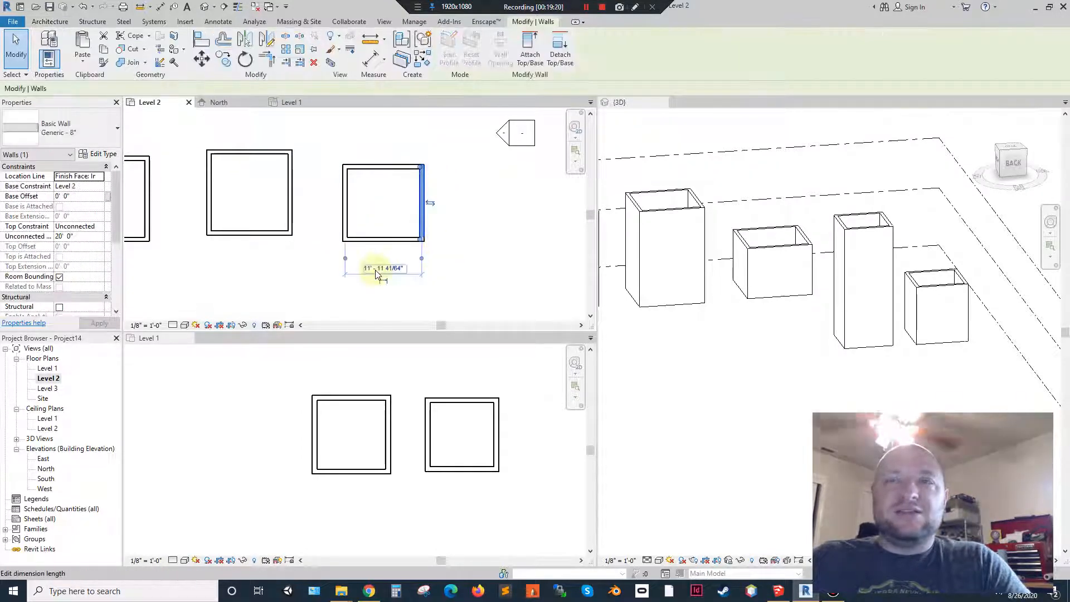
pyautogui.click(290, 210)
pyautogui.scroll(3, 260, 263)
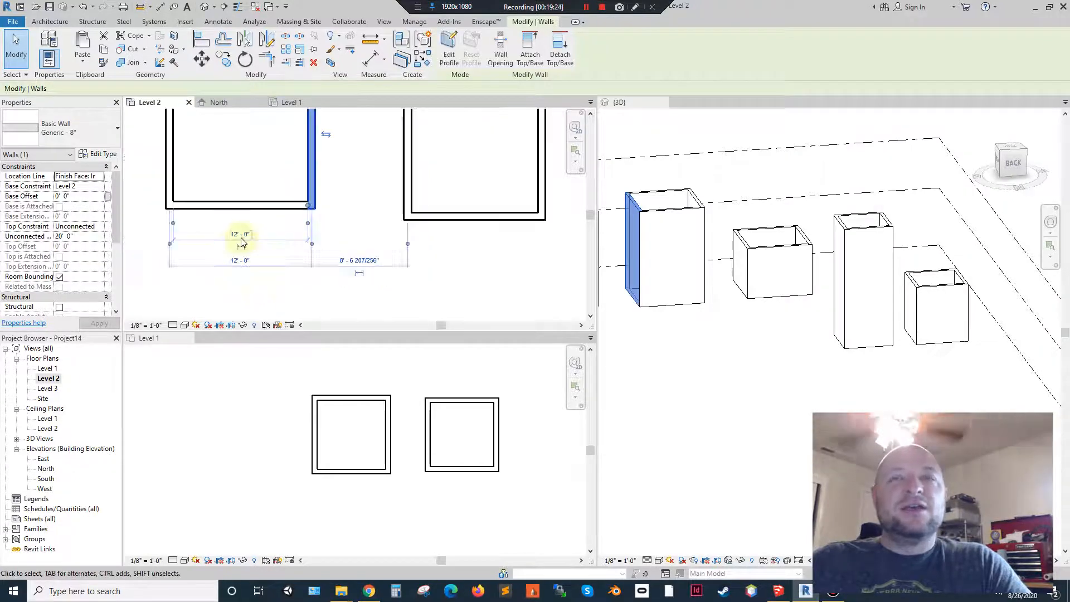
pyautogui.click(350, 301)
pyautogui.scroll(-2, 374, 234)
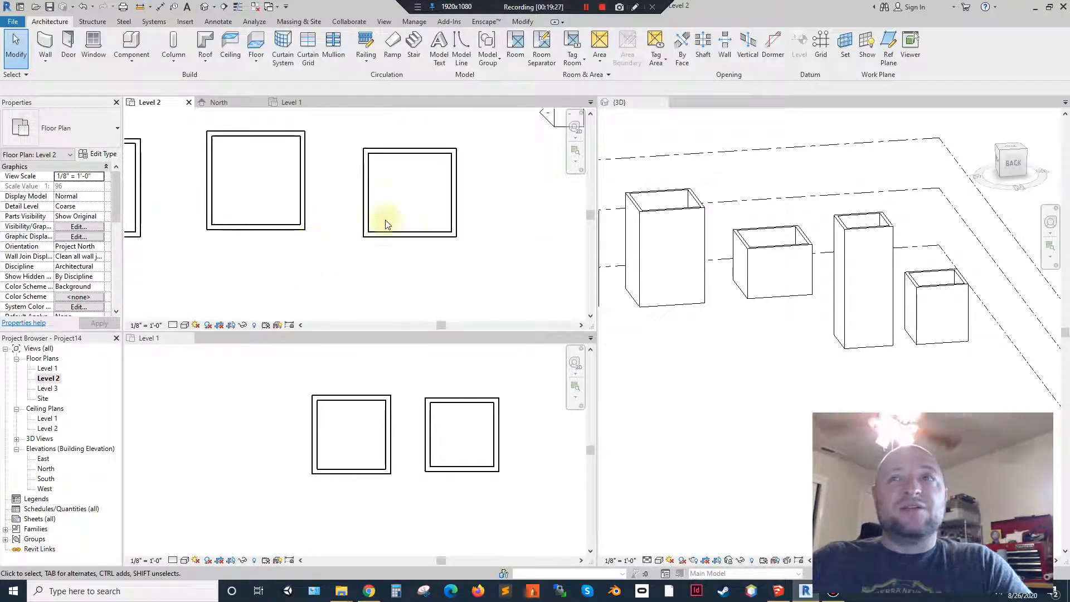
# - Move the rectangular room's east wall inward to a width of about 11' 0" and shift its south wall slightly north
pyautogui.scroll(3, 445, 183)
pyautogui.click(467, 182)
pyautogui.moveTo(467, 184)
pyautogui.mouseDown()
pyautogui.moveTo(447, 184)
pyautogui.moveTo(455, 190)
pyautogui.mouseUp()
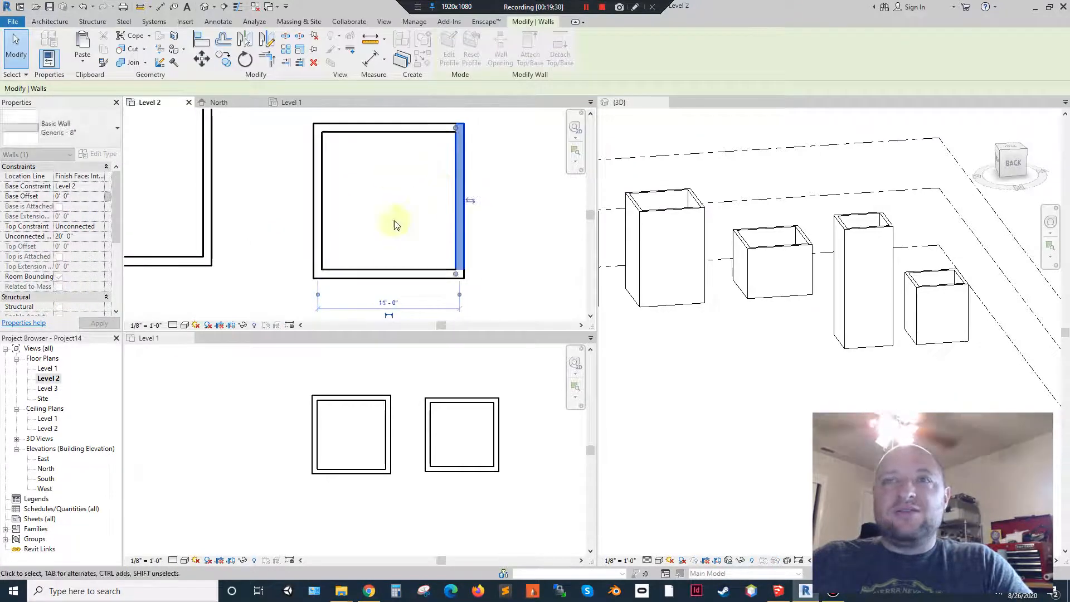
pyautogui.click(388, 273)
pyautogui.click(388, 264)
pyautogui.click(493, 287)
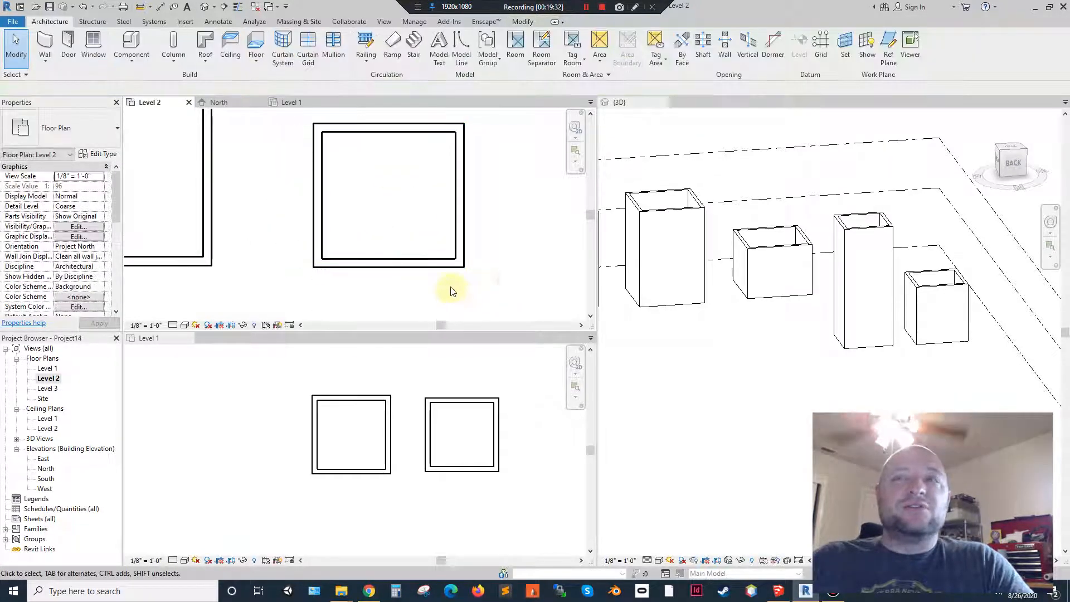
# - Check the rectangular room's dimensions by selecting its east and south walls
pyautogui.click(459, 225)
pyautogui.click(414, 269)
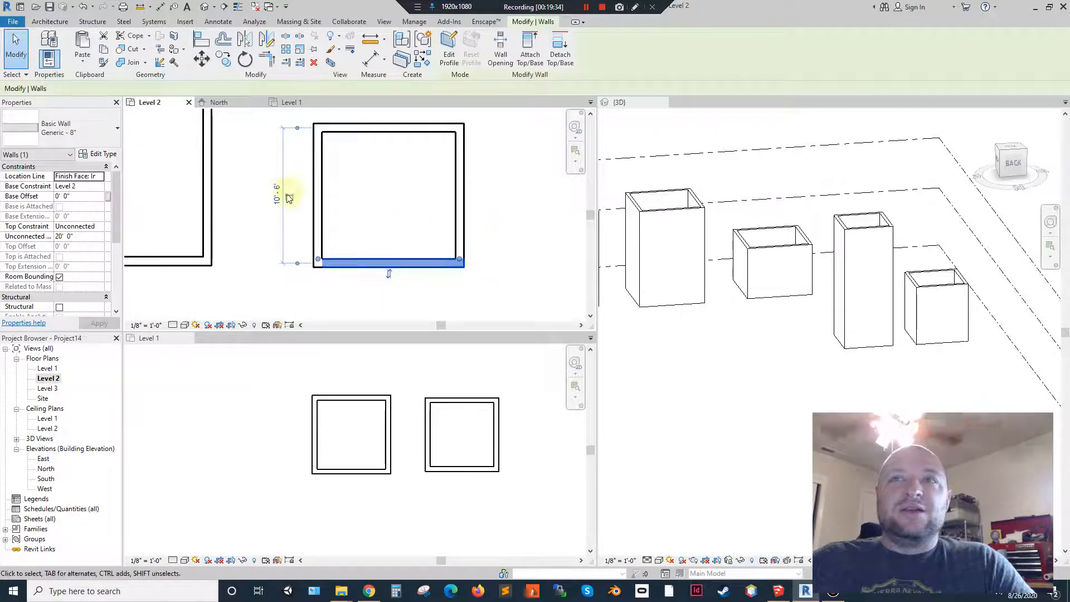
pyautogui.scroll(-2, 340, 242)
pyautogui.click(500, 251)
# - Draw a six-sided inscribed polygon wall with a 4' 0" radius south of the Level 2 rooms, using Finish Face: Interior as location line
pyautogui.moveTo(469, 191); pyautogui.dragTo(429, 188, button='middle')
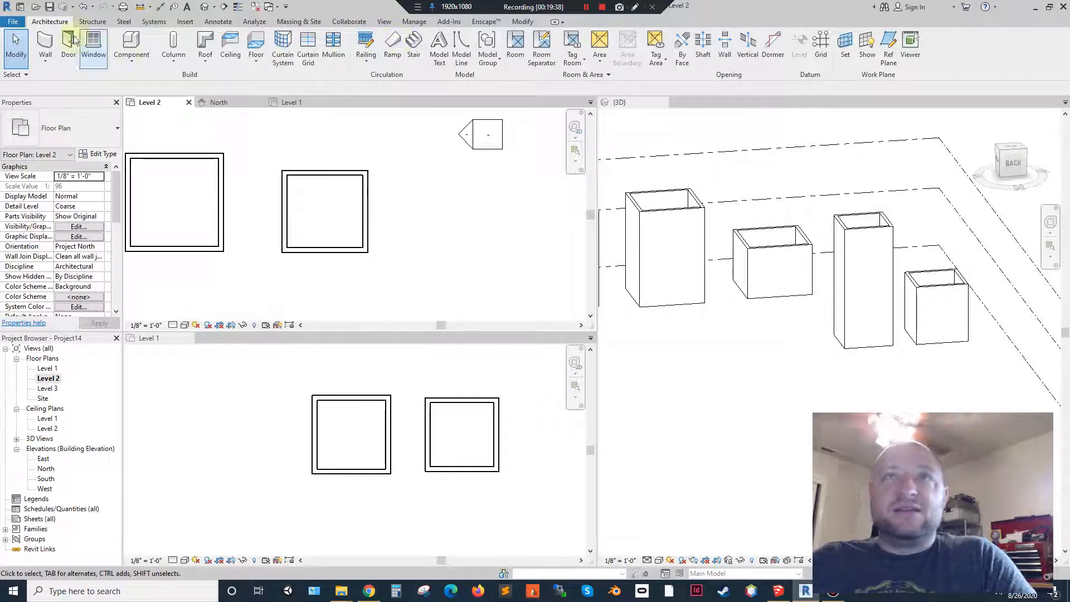
pyautogui.click(45, 42)
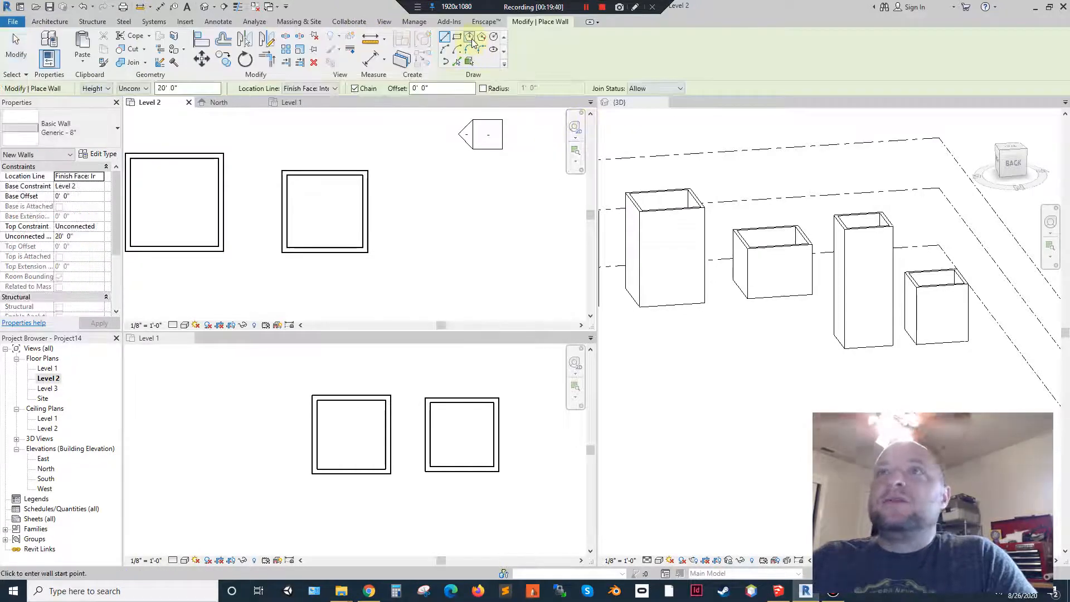
pyautogui.click(471, 39)
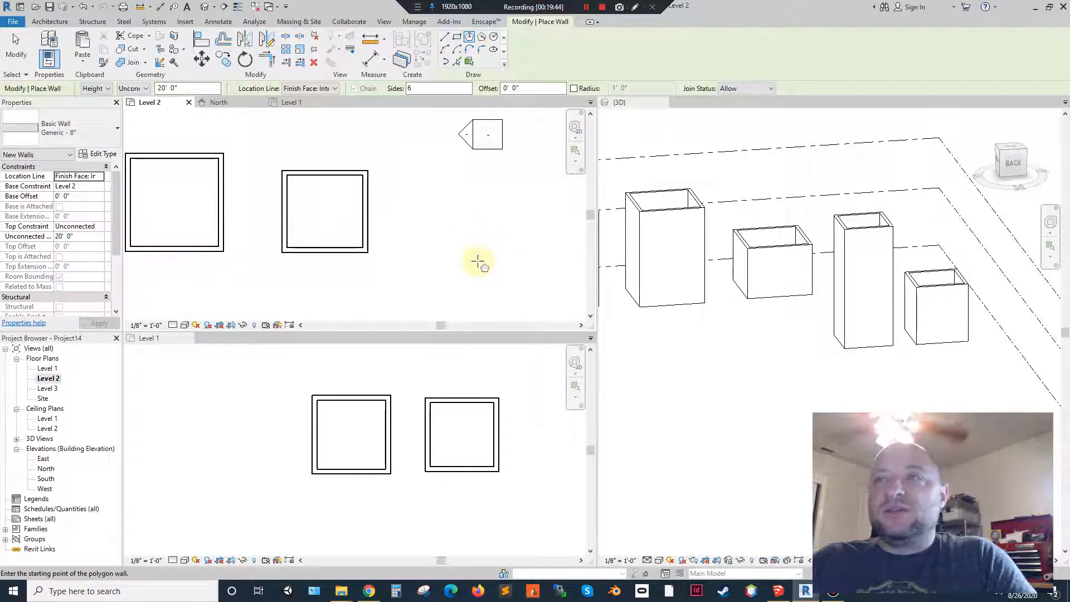
pyautogui.moveTo(416, 281); pyautogui.dragTo(496, 163, button='middle')
pyautogui.moveTo(335, 249); pyautogui.dragTo(584, 238, button='middle')
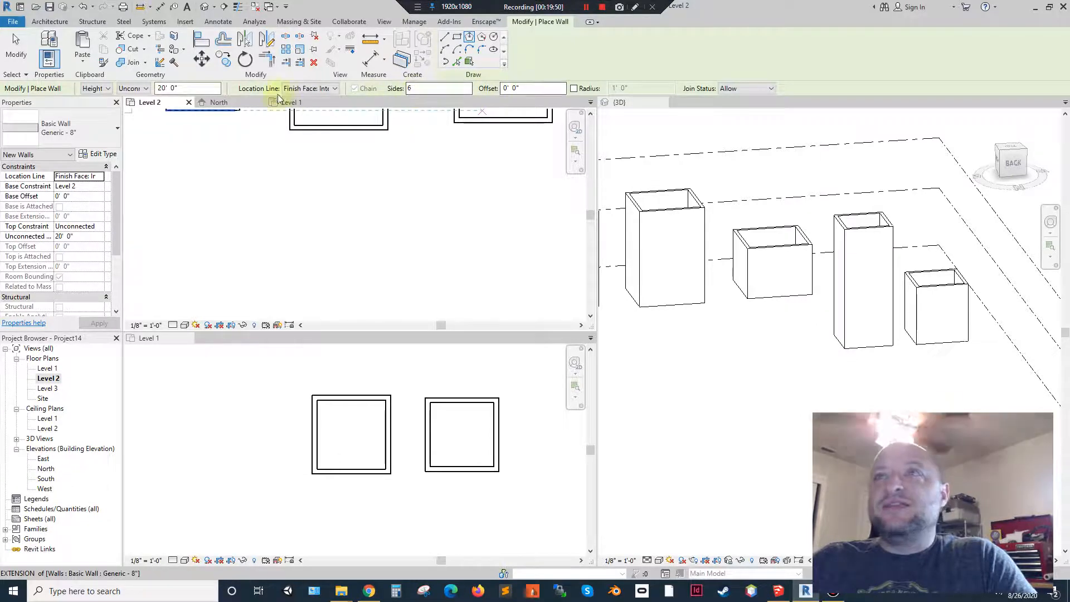
pyautogui.click(285, 224)
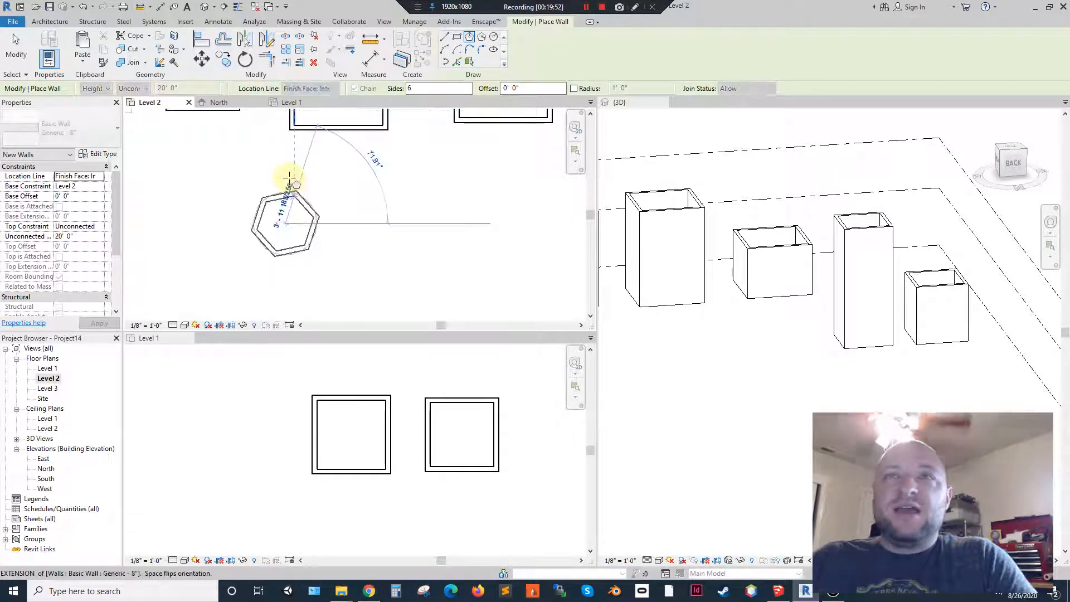
pyautogui.scroll(4, 286, 175)
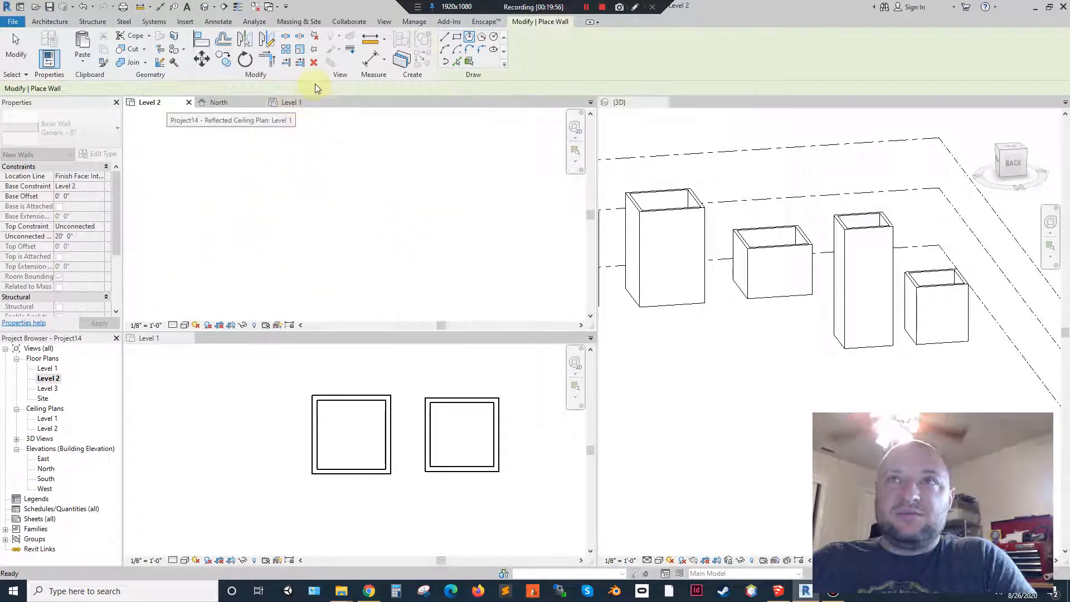
pyautogui.press('Escape')
pyautogui.click(301, 89)
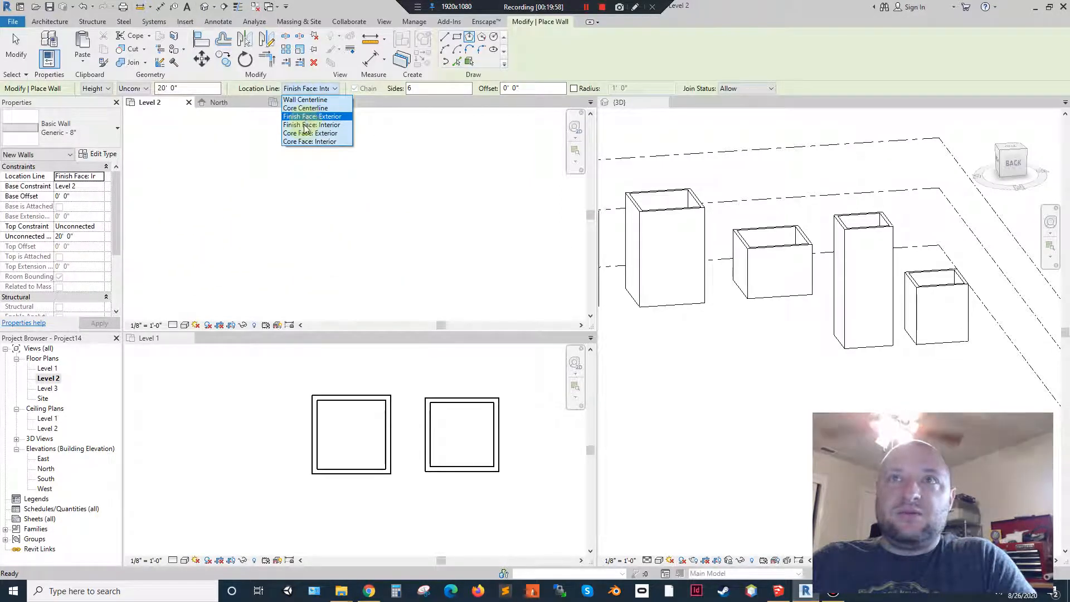
pyautogui.click(305, 125)
pyautogui.click(282, 254)
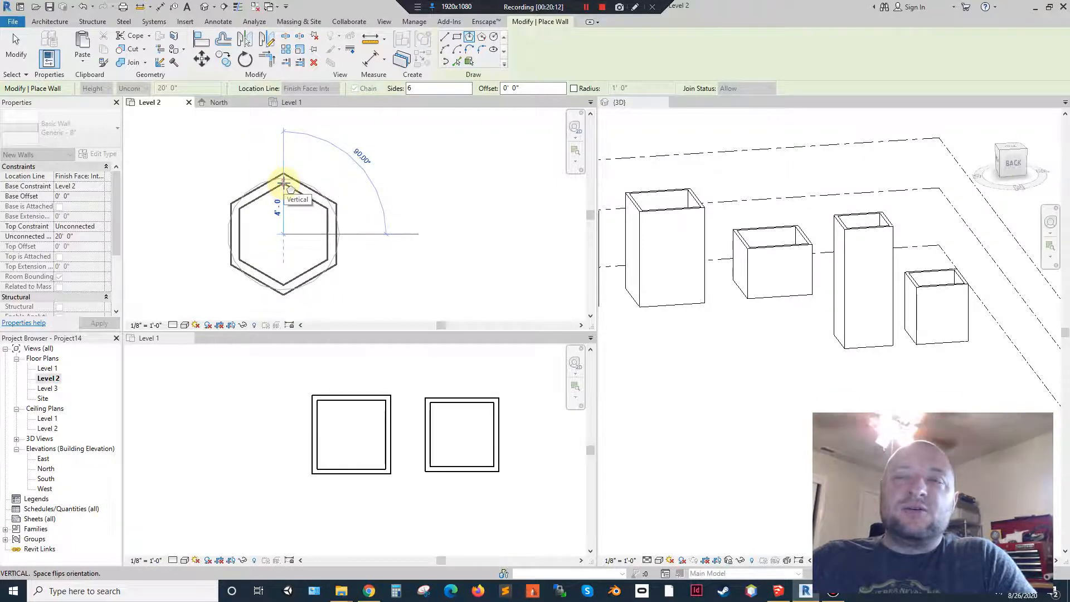
pyautogui.click(283, 183)
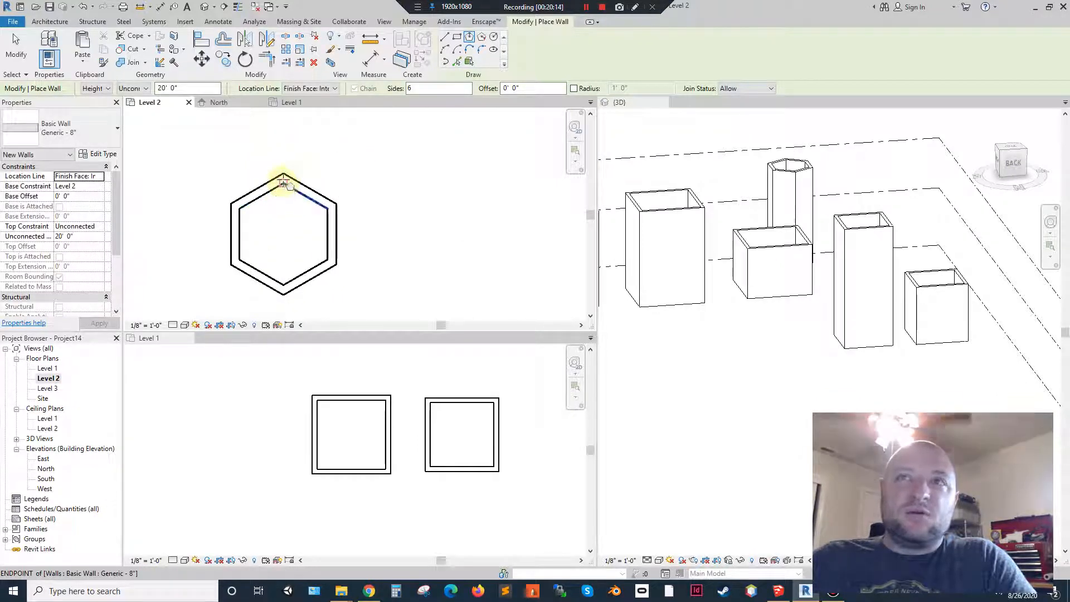
# - Draw a six-sided circumscribed polygon wall with a 4' 0" radius just east of the inscribed hexagon
pyautogui.click(482, 38)
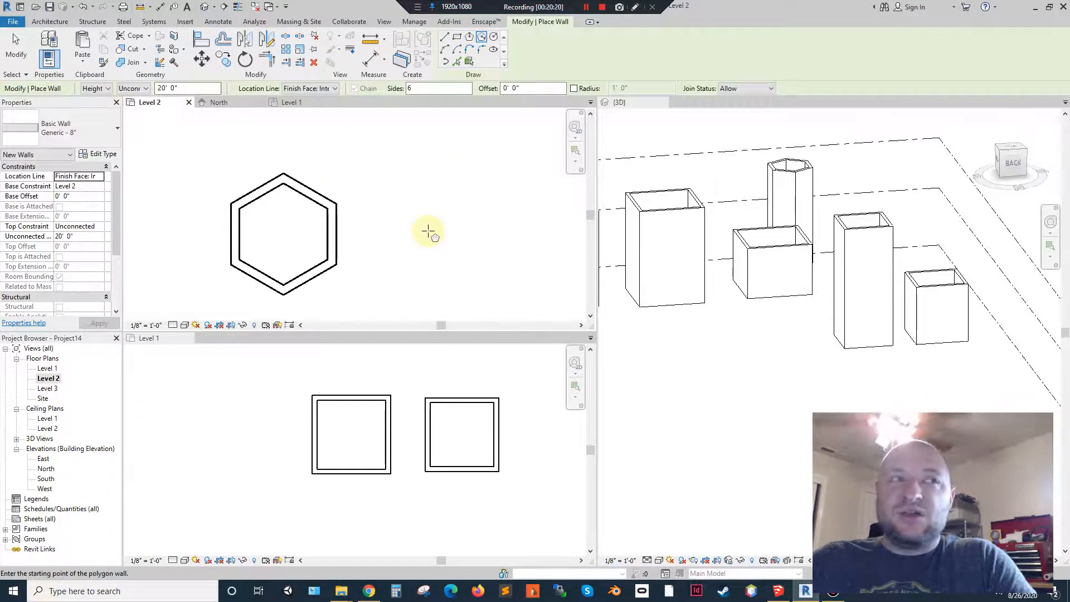
pyautogui.click(428, 230)
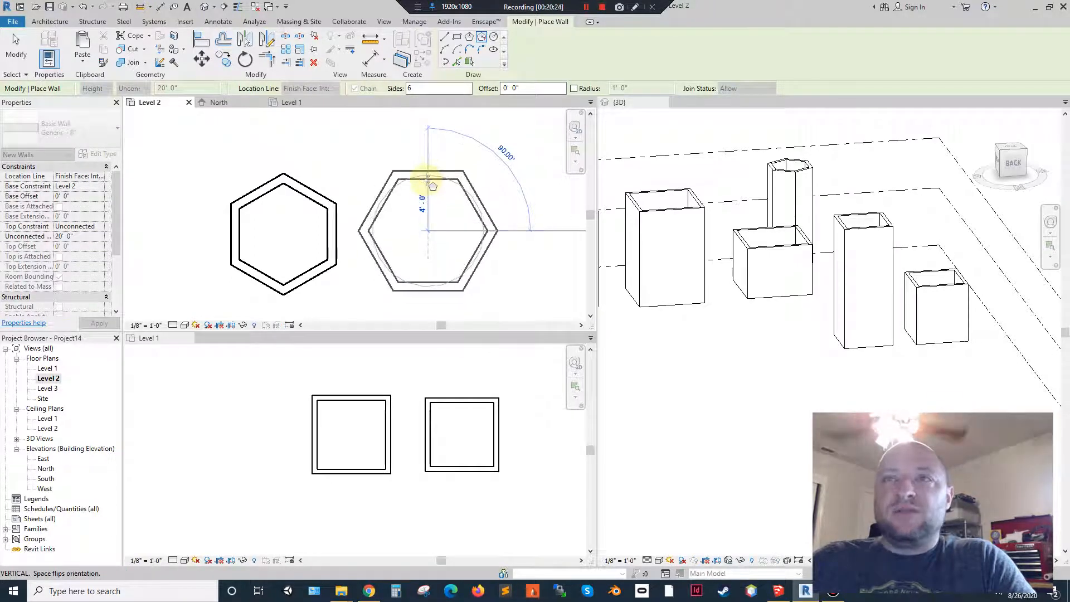
pyautogui.click(428, 180)
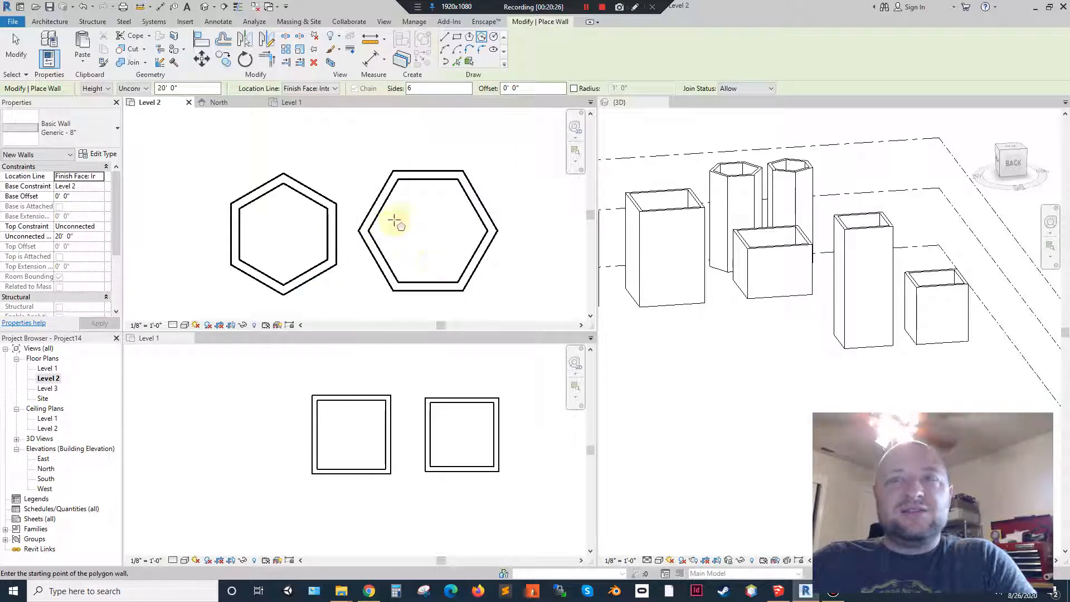
pyautogui.press('Escape')
# - Rotate the inscribed hexagon about its center, ending with a turn of about 29° counterclockwise, to orient it like the circumscribed hexagon
pyautogui.moveTo(335, 299); pyautogui.dragTo(220, 172)
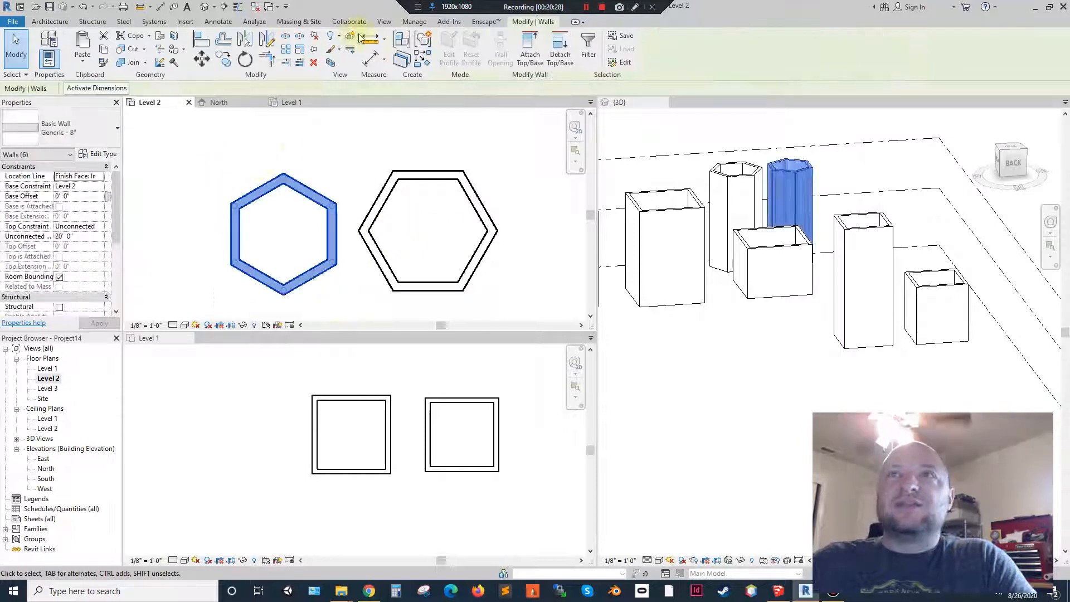
pyautogui.click(244, 59)
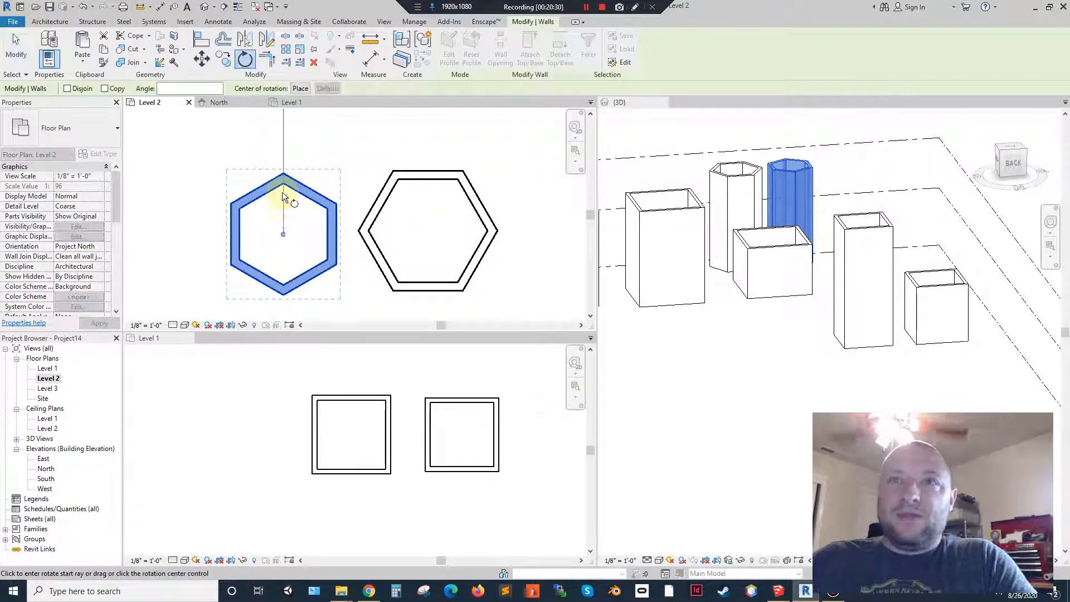
pyautogui.click(284, 176)
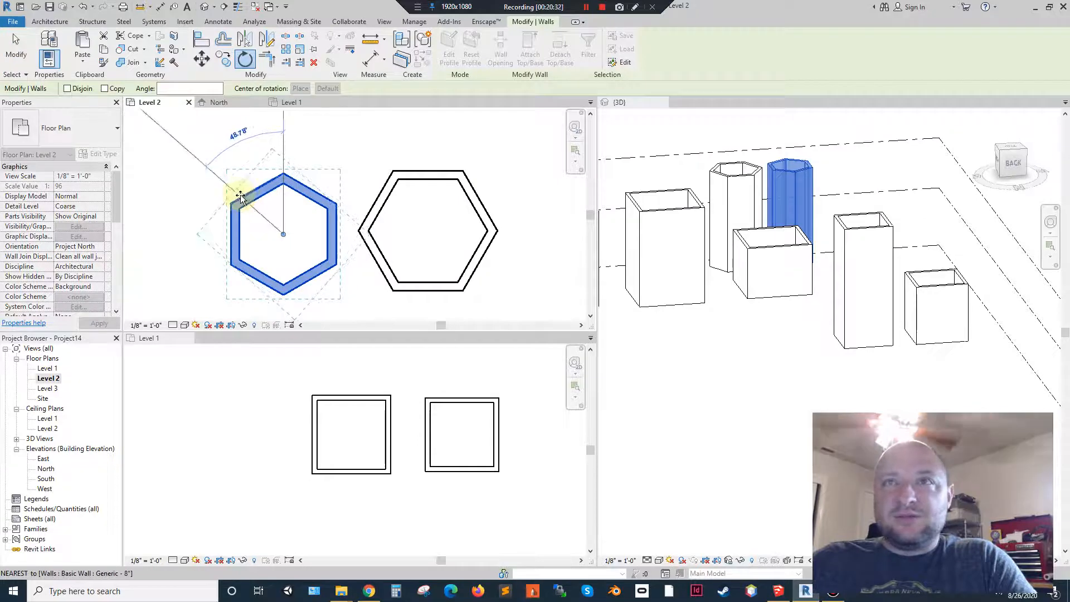
pyautogui.click(221, 200)
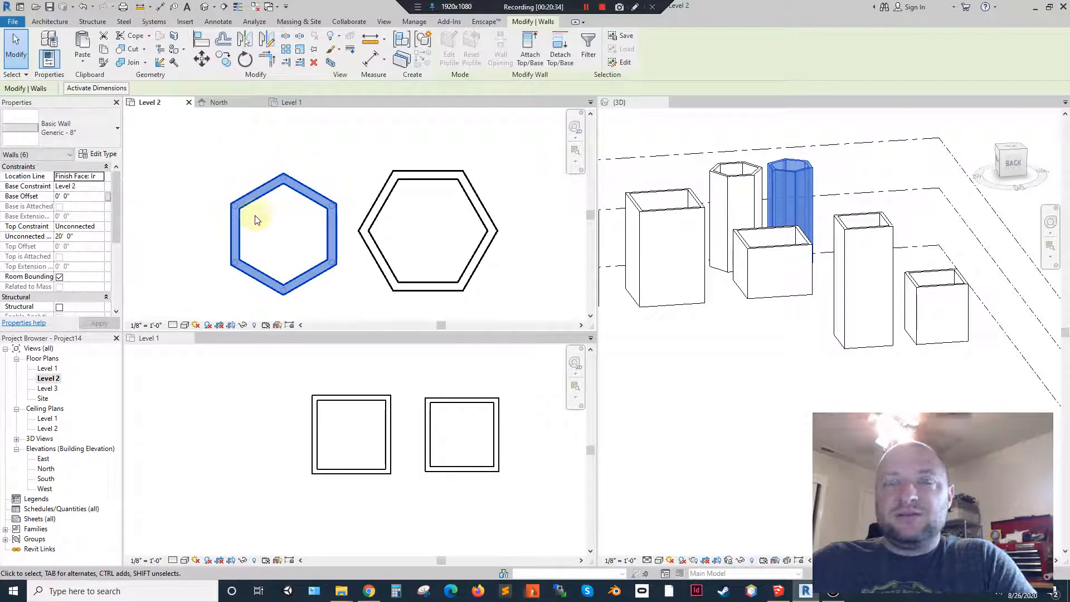
pyautogui.click(245, 59)
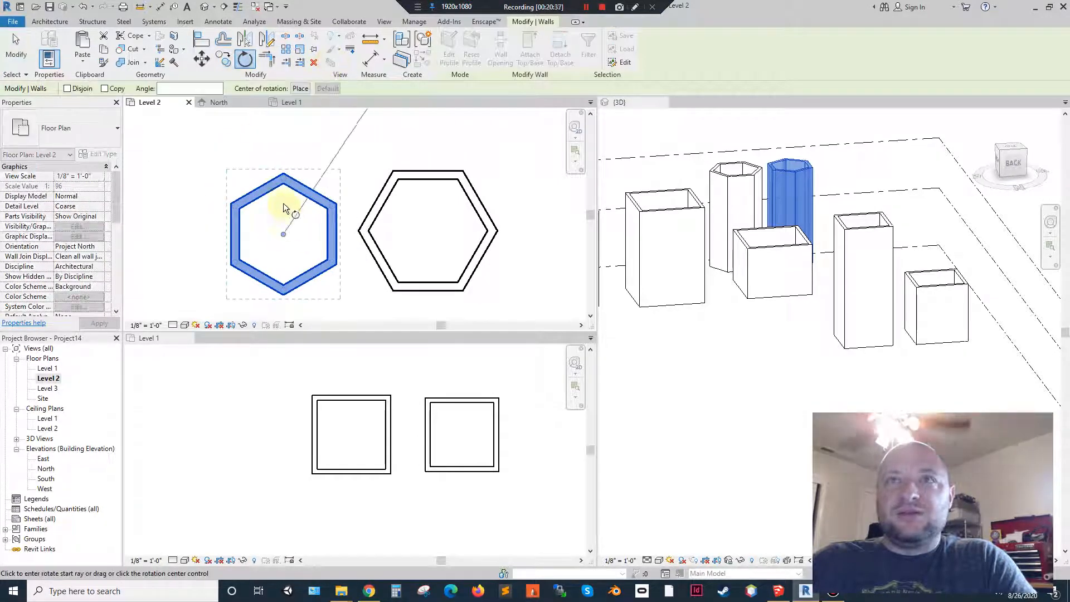
pyautogui.click(283, 201)
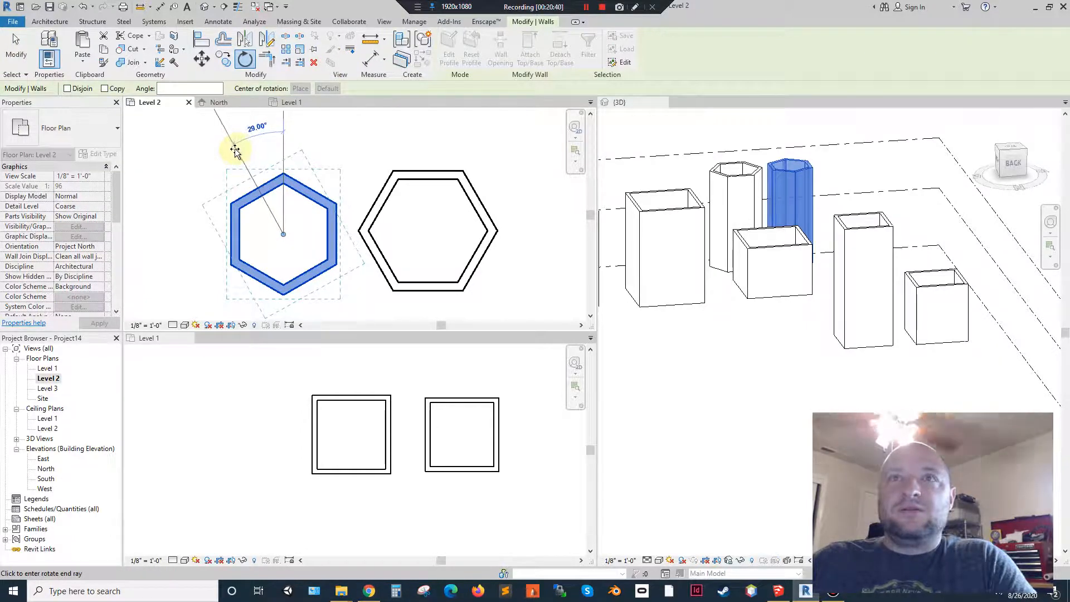
pyautogui.click(235, 149)
pyautogui.click(341, 295)
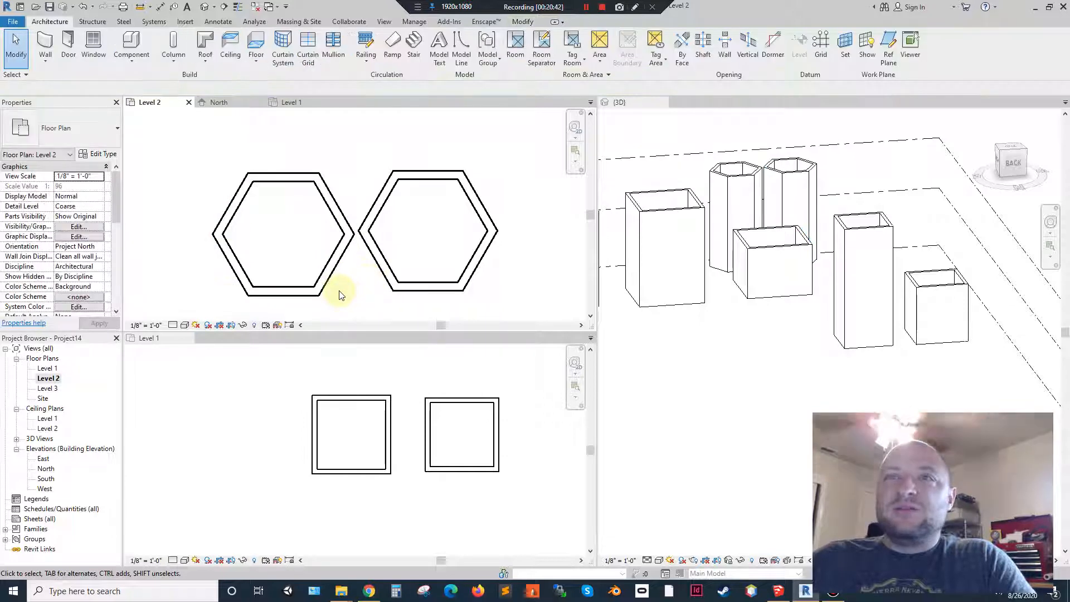
# - Undo the last change to the rotated hexagon and move it slightly northwest, away from the circumscribed hexagon
pyautogui.moveTo(346, 305); pyautogui.dragTo(215, 156)
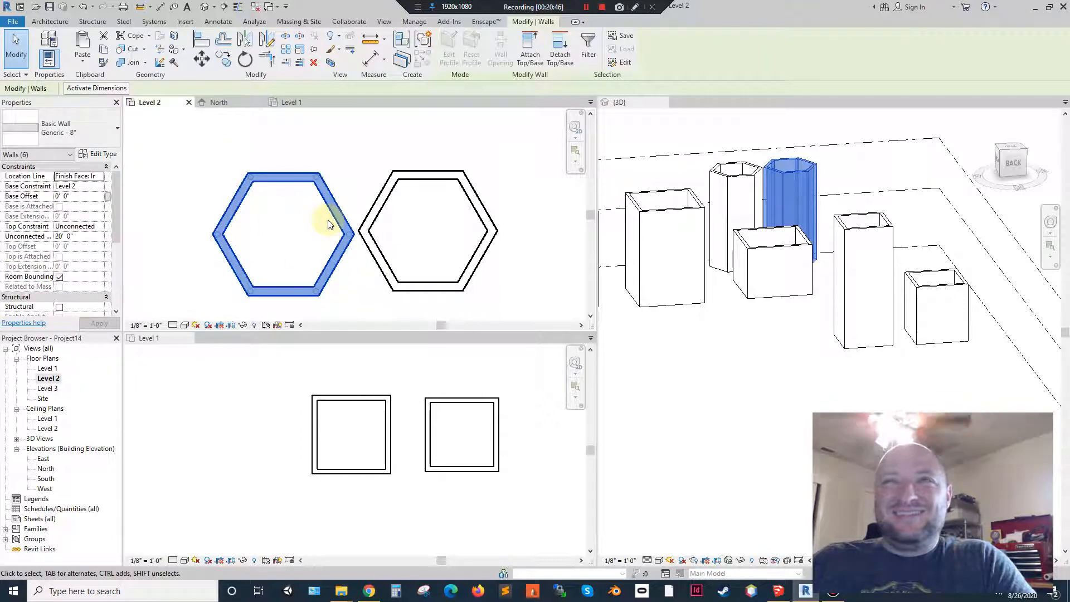
pyautogui.hotkey('ctrl', 'z')
pyautogui.click(334, 259)
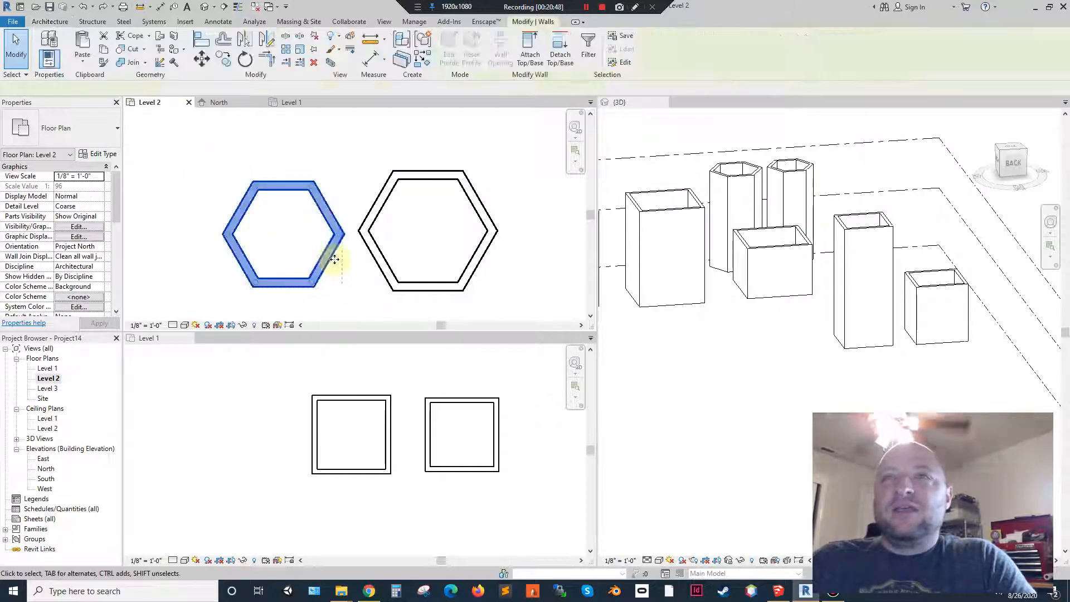
pyautogui.moveTo(329, 267)
pyautogui.mouseDown()
pyautogui.moveTo(470, 246)
pyautogui.moveTo(461, 256)
pyautogui.moveTo(469, 260)
pyautogui.moveTo(467, 250)
pyautogui.moveTo(317, 260)
pyautogui.mouseUp()
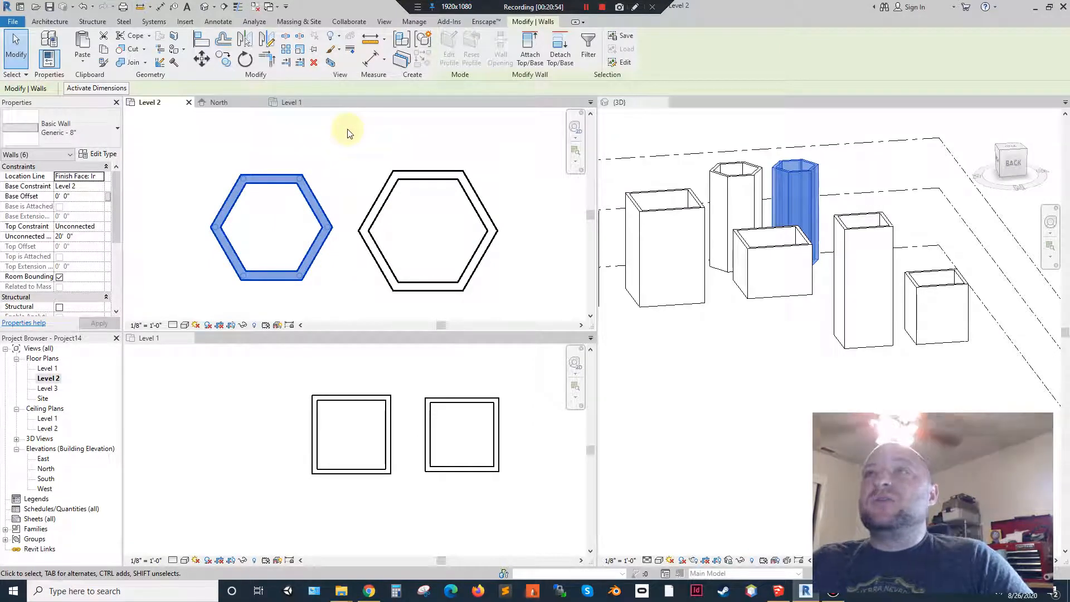
pyautogui.press('Escape')
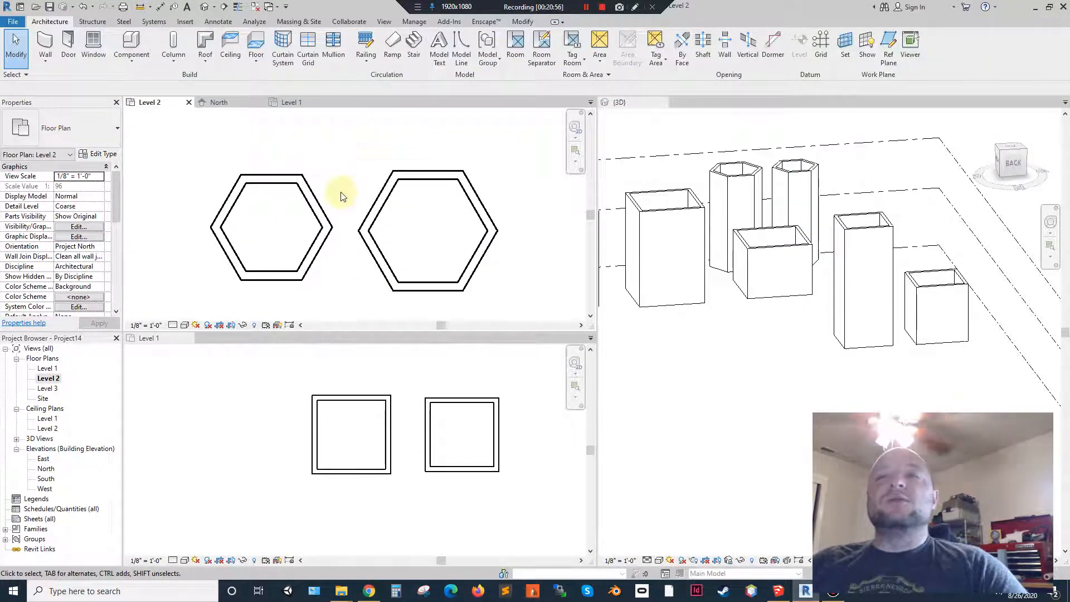
# - Delete the northeast wall segment of the circumscribed hexagon
pyautogui.click(46, 44)
pyautogui.press('Escape')
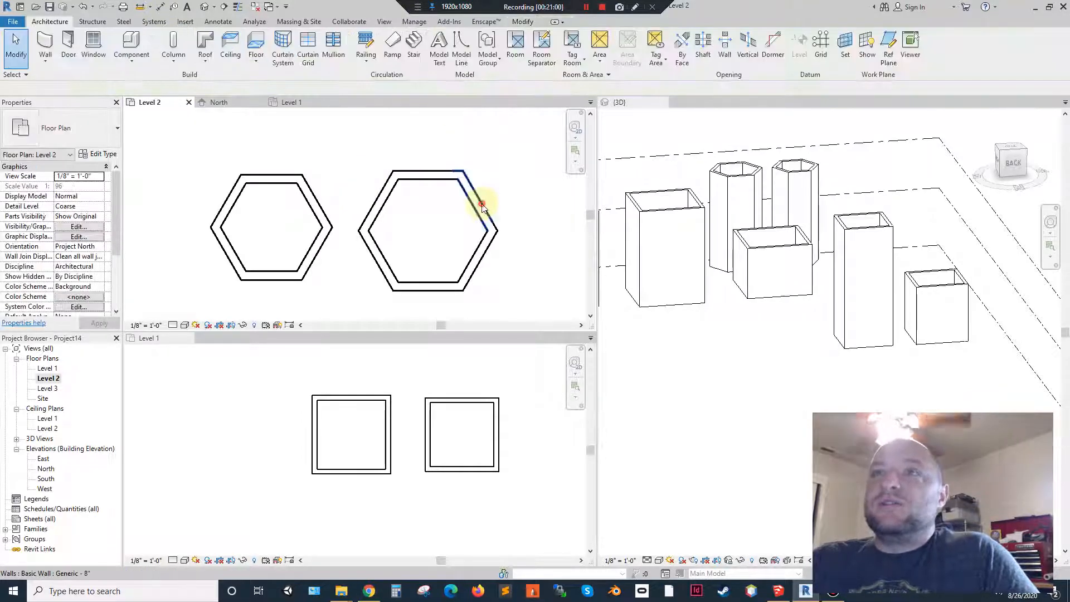
pyautogui.click(477, 192)
pyautogui.press('Delete')
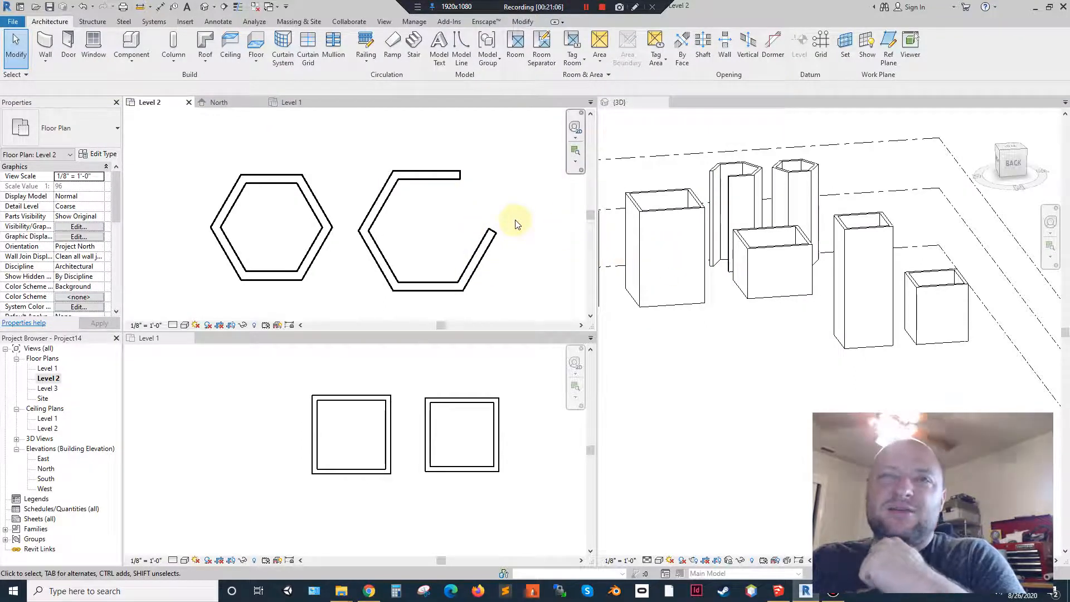
# - Open the profile of the north wall of the 20' tall square enclosure northeast of the hexagons for editing
pyautogui.scroll(-4, 514, 227)
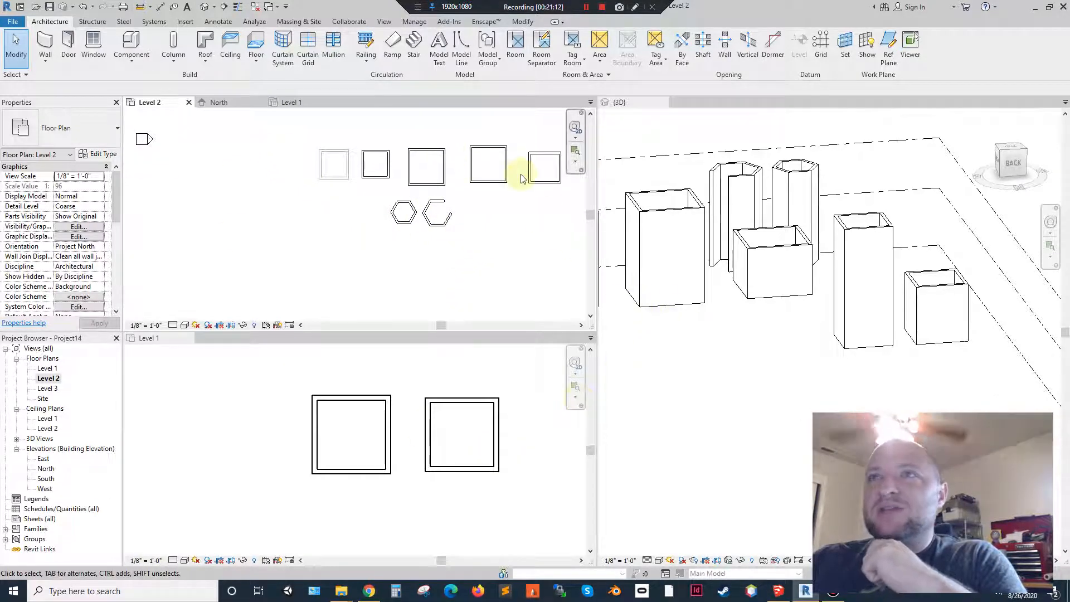
pyautogui.click(487, 179)
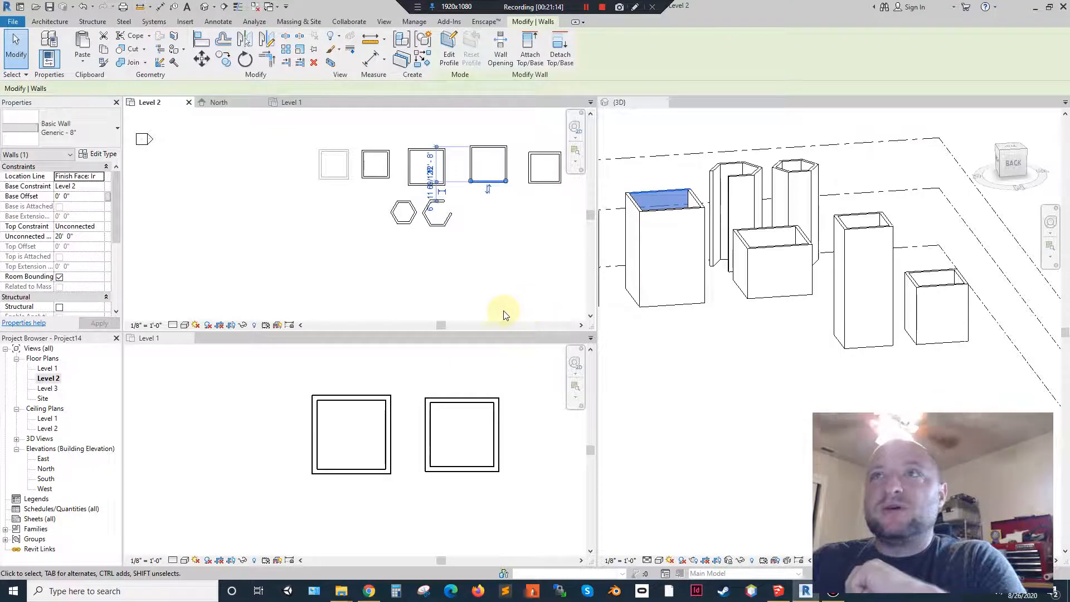
pyautogui.click(679, 306)
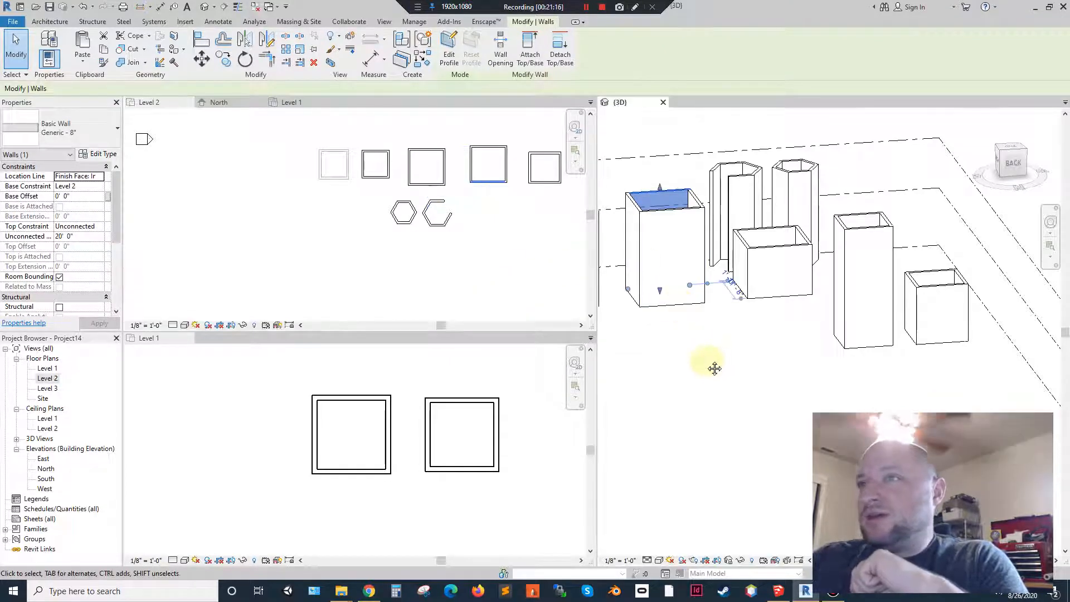
pyautogui.moveTo(714, 368); pyautogui.dragTo(674, 338, button='middle')
pyautogui.click(666, 328)
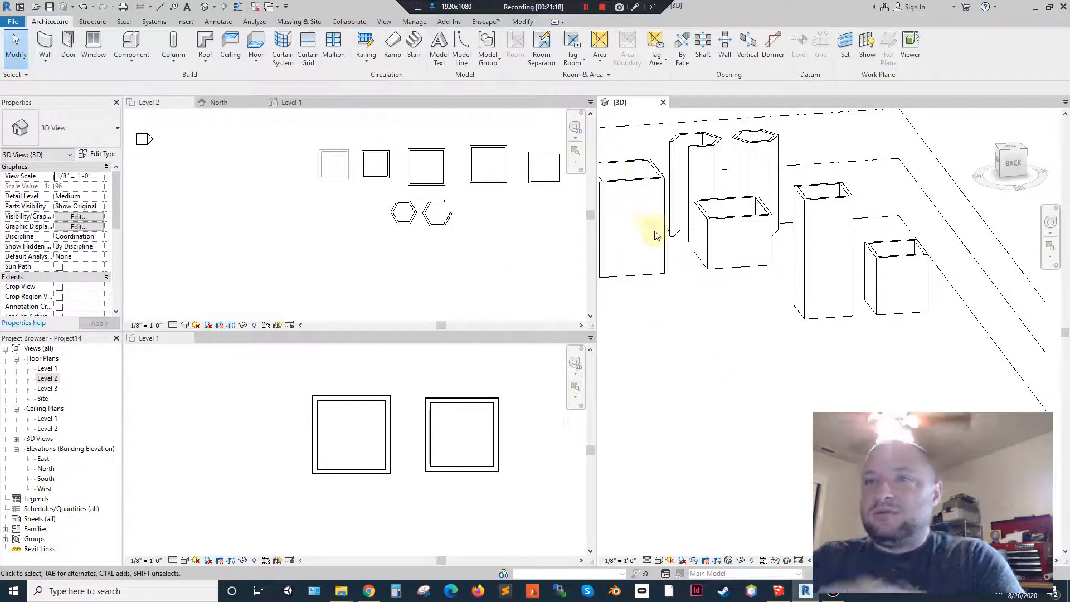
pyautogui.scroll(5, 676, 312)
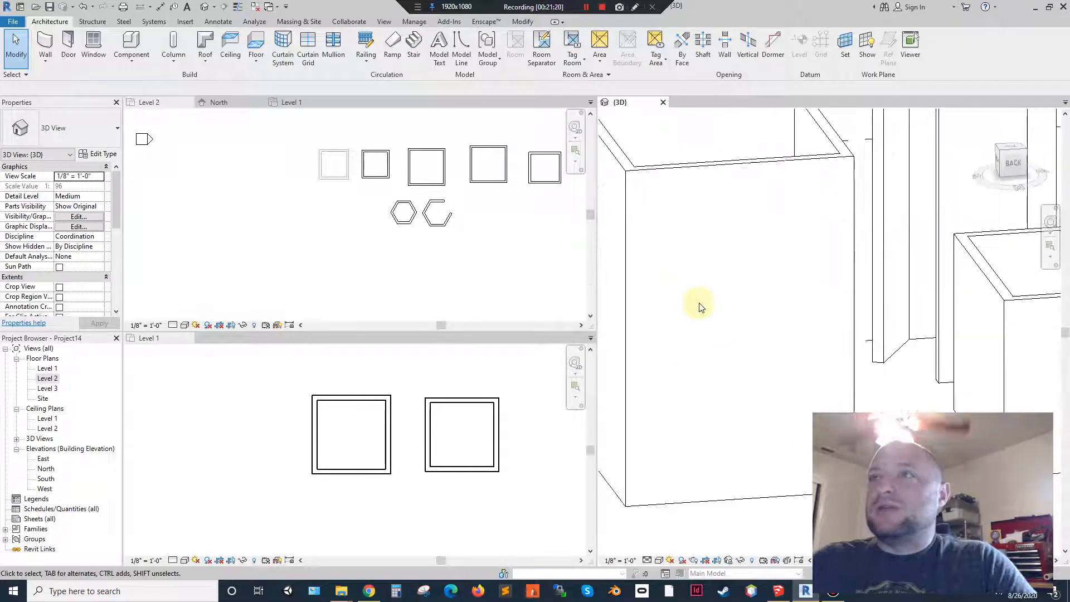
pyautogui.scroll(-5, 664, 243)
pyautogui.click(704, 253)
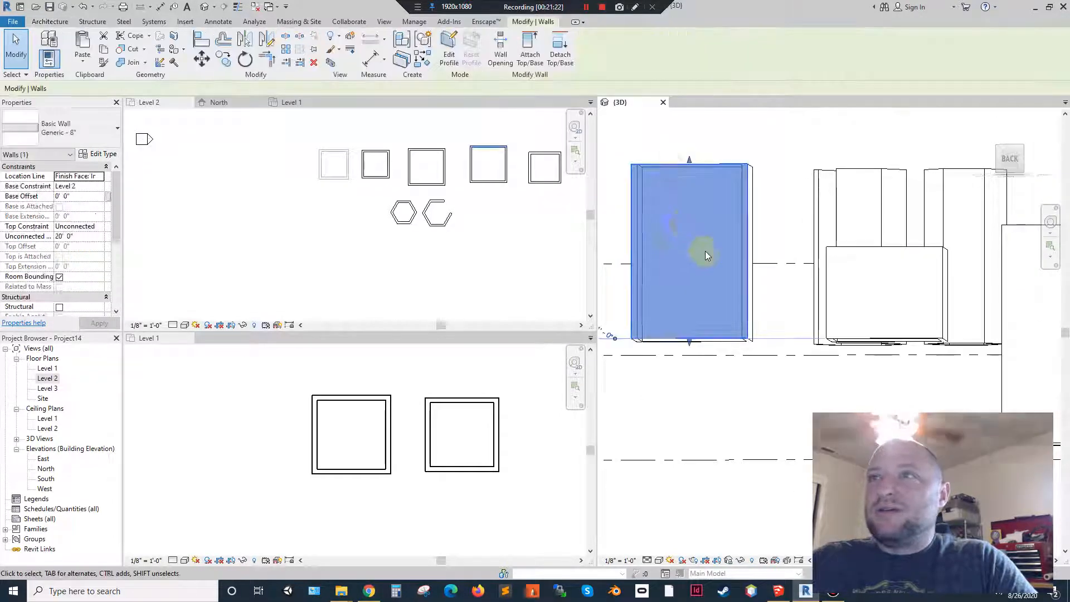
pyautogui.scroll(3, 686, 229)
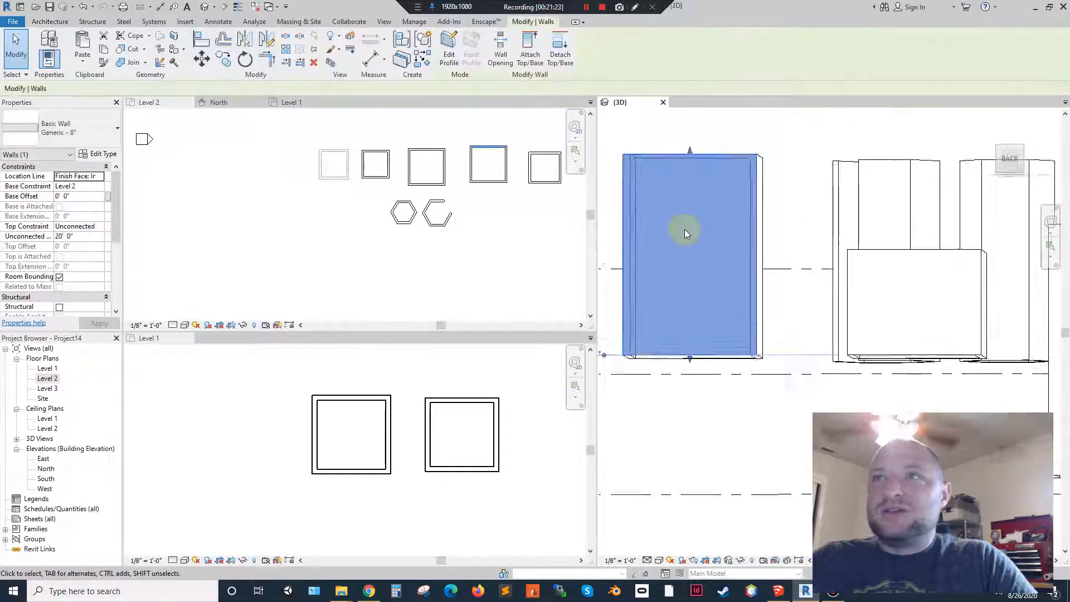
pyautogui.click(449, 51)
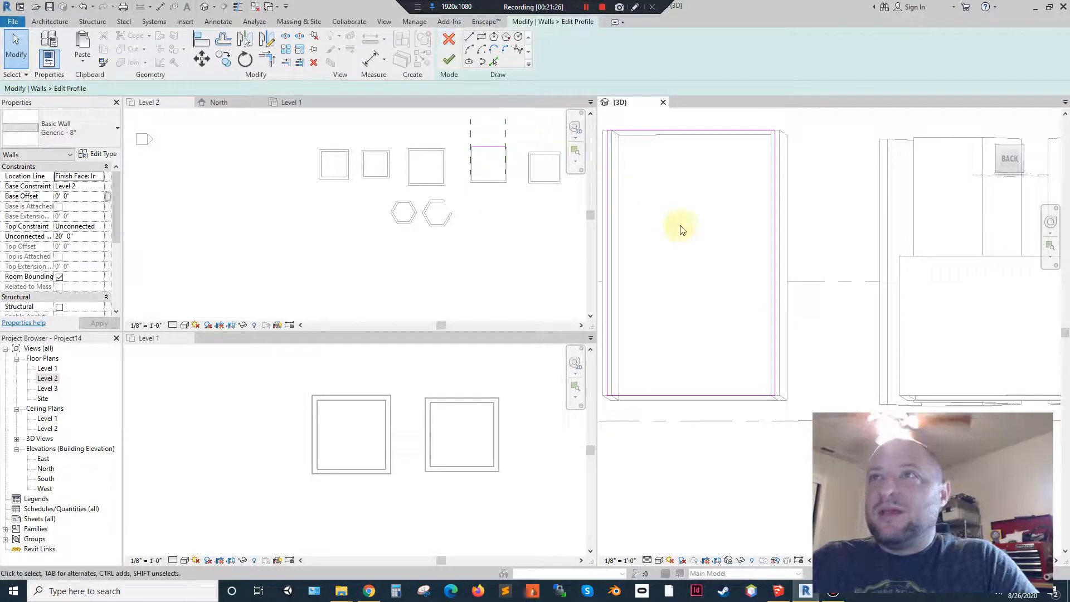
# - Face the wall from the back and sketch a rectangular opening about 4' 6" tall near its upper edge
pyautogui.keyDown('shift'); pyautogui.moveTo(736, 220); pyautogui.dragTo(803, 232, button='middle'); pyautogui.keyUp('shift')
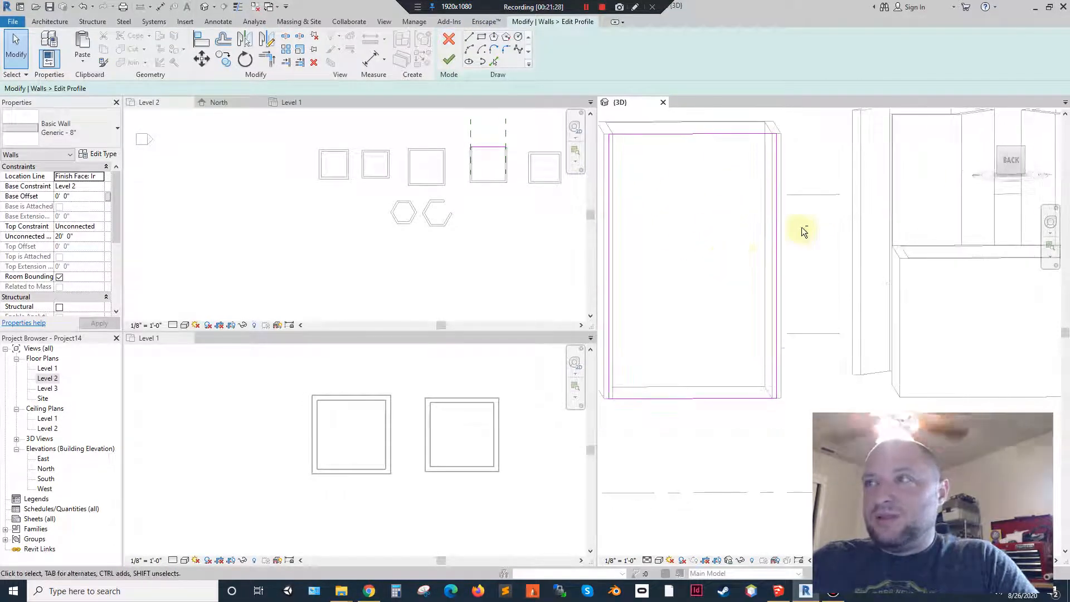
pyautogui.click(1012, 162)
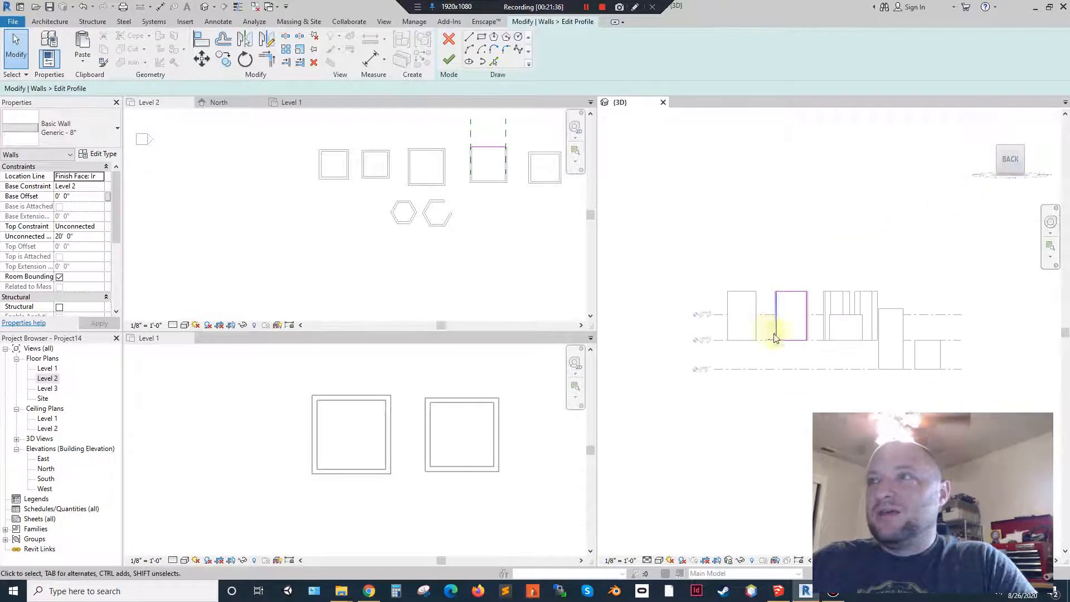
pyautogui.scroll(4, 786, 332)
pyautogui.scroll(2, 780, 223)
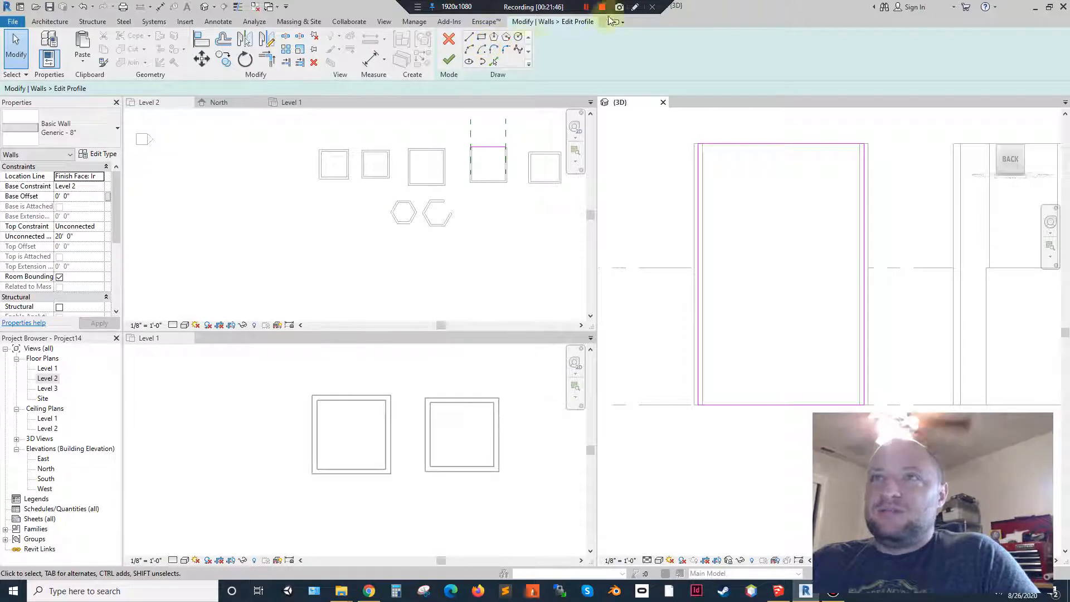
pyautogui.click(482, 39)
pyautogui.click(737, 171)
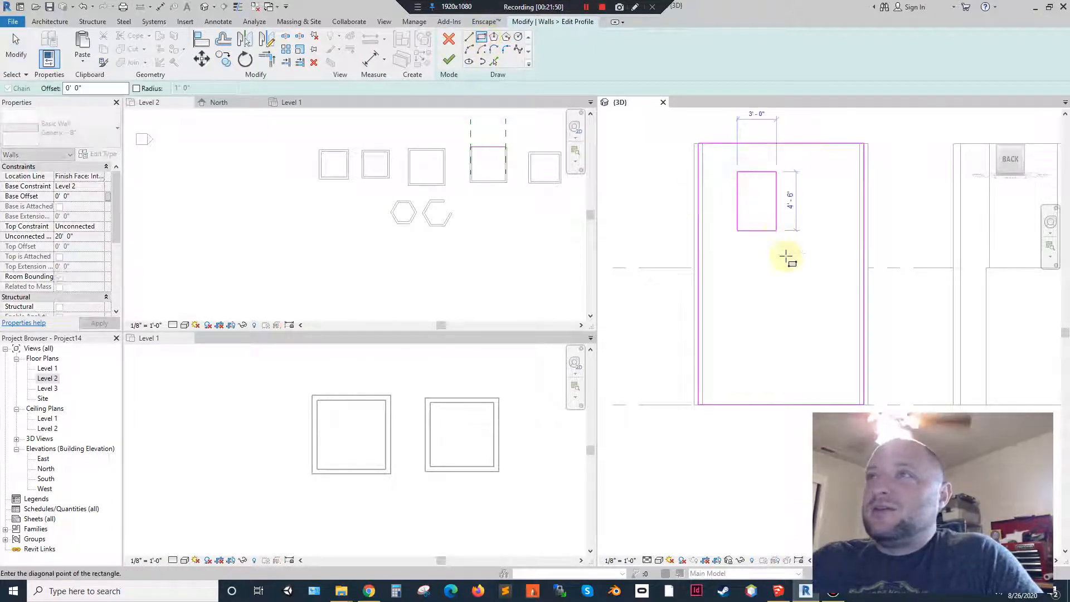
pyautogui.click(770, 230)
# - Sketch a rectangle about 5' 6" by 8' 0" in the wall's lower half with one about 2' 6" by 4' 0" nested inside it
pyautogui.click(806, 267)
pyautogui.click(734, 372)
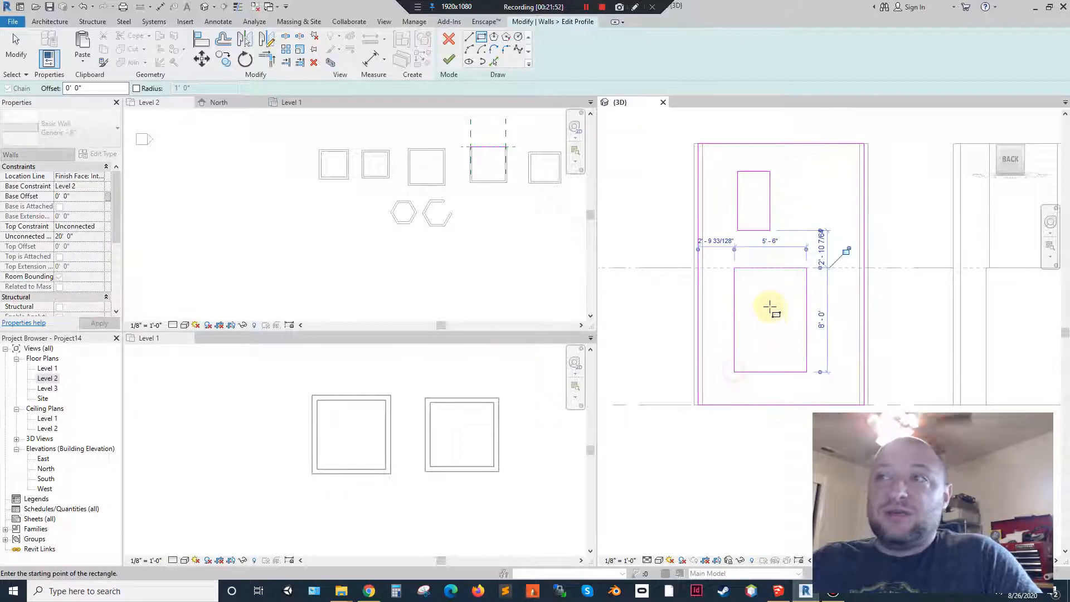
pyautogui.click(755, 295)
pyautogui.click(787, 348)
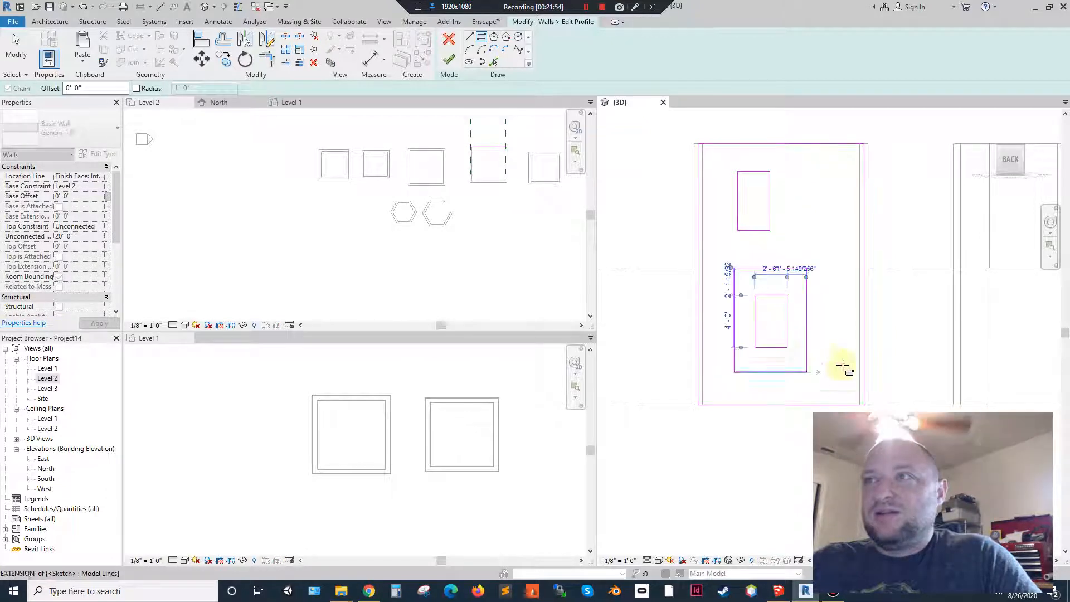
# - Finish the profile edit and inspect the wall's openings and nested rectangles in 3D
pyautogui.click(449, 61)
pyautogui.click(640, 352)
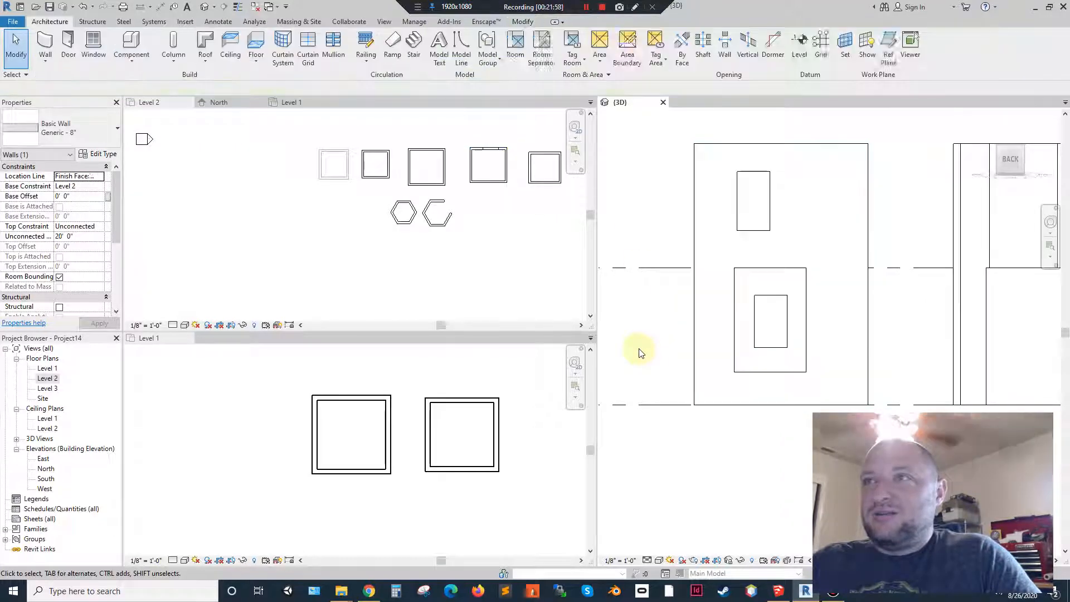
pyautogui.keyDown('shift'); pyautogui.moveTo(676, 299); pyautogui.dragTo(734, 375, button='middle'); pyautogui.keyUp('shift')
pyautogui.click(644, 275)
pyautogui.scroll(2, 713, 277)
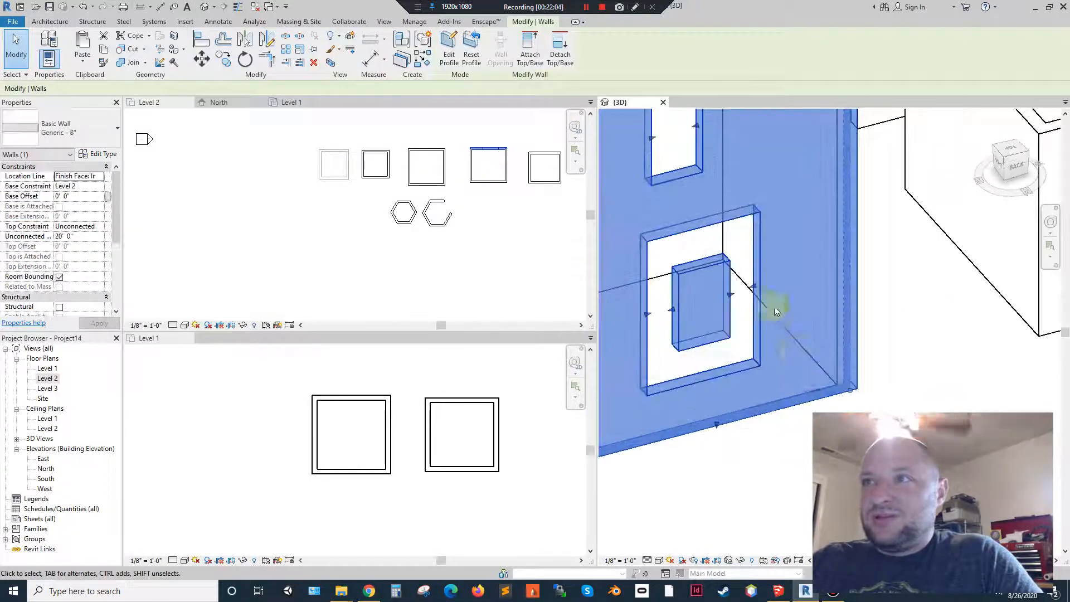
pyautogui.click(774, 450)
pyautogui.keyDown('shift'); pyautogui.moveTo(774, 449); pyautogui.dragTo(771, 331, button='middle'); pyautogui.keyUp('shift')
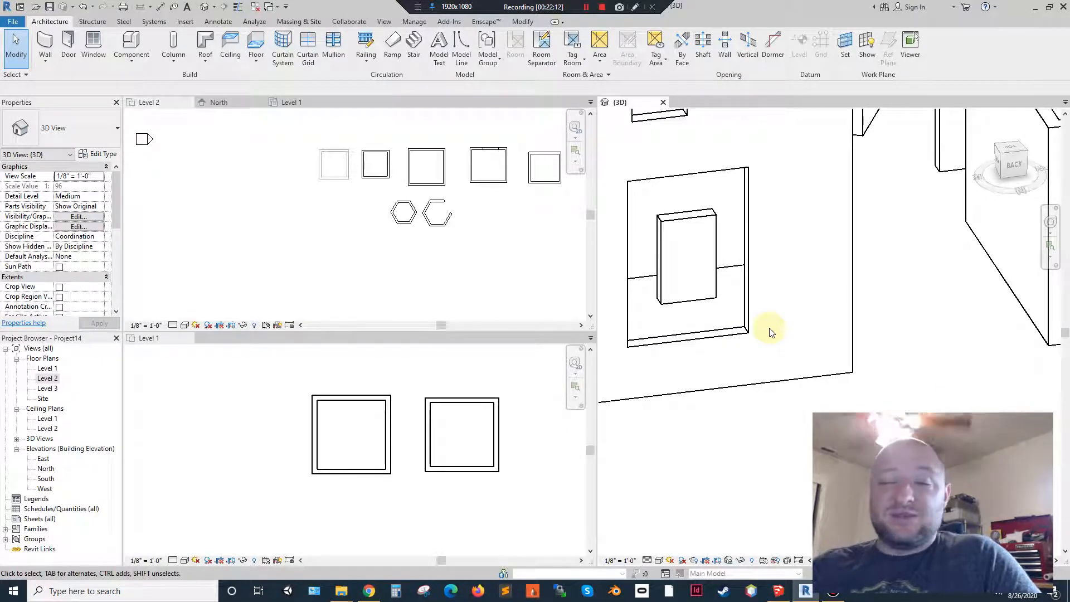
# - Reset the north wall's profile to remove all the sketched rectangles
pyautogui.scroll(-4, 718, 290)
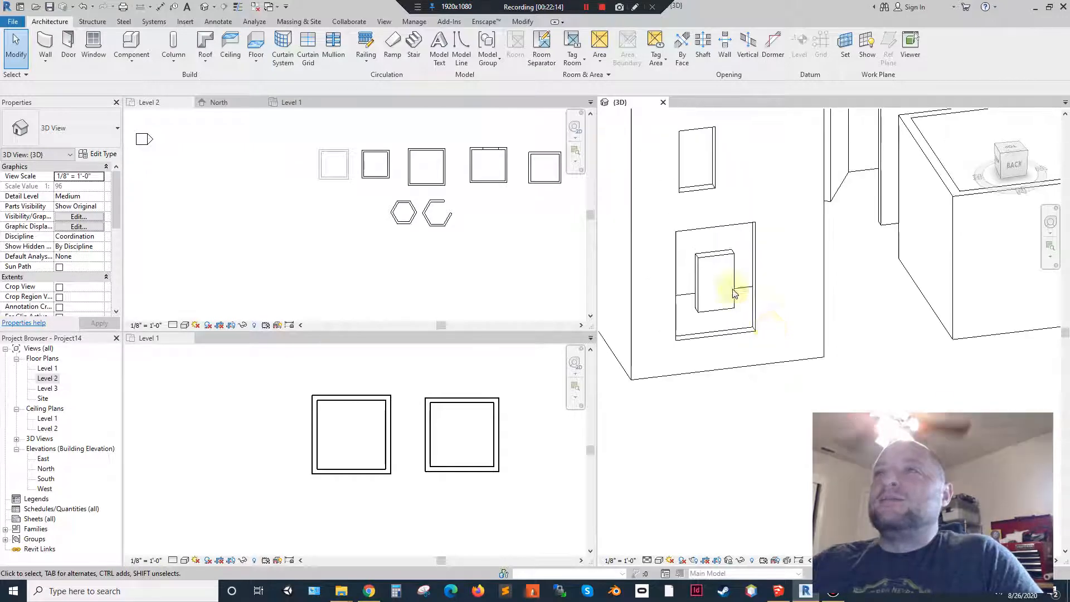
pyautogui.click(728, 301)
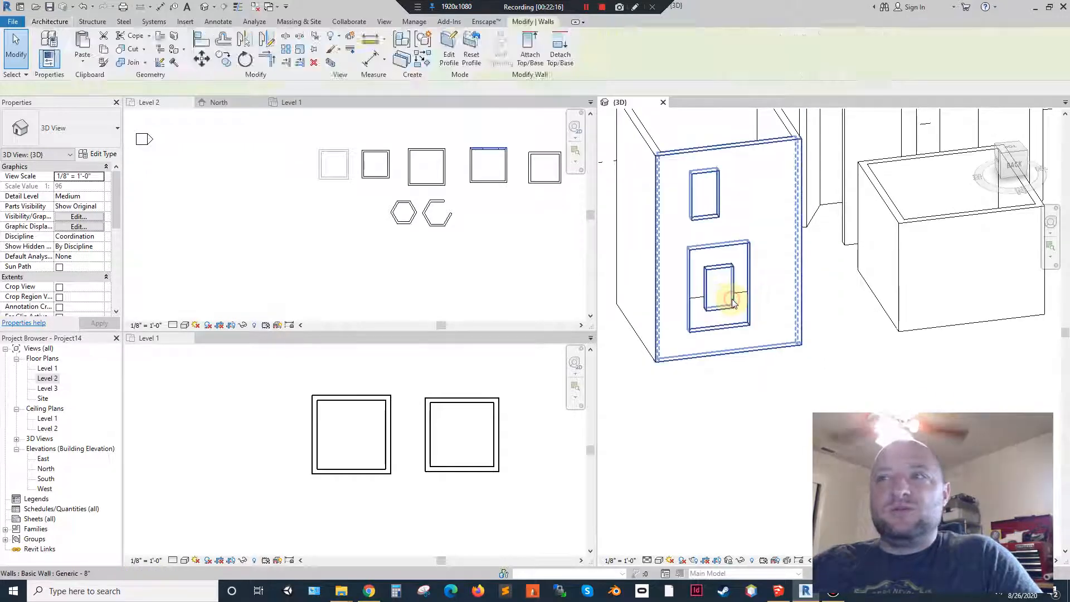
pyautogui.click(471, 56)
# - Edit the wall's profile again and sketch a notch of three connected lines running down from the upper edge and back up to it
pyautogui.click(451, 53)
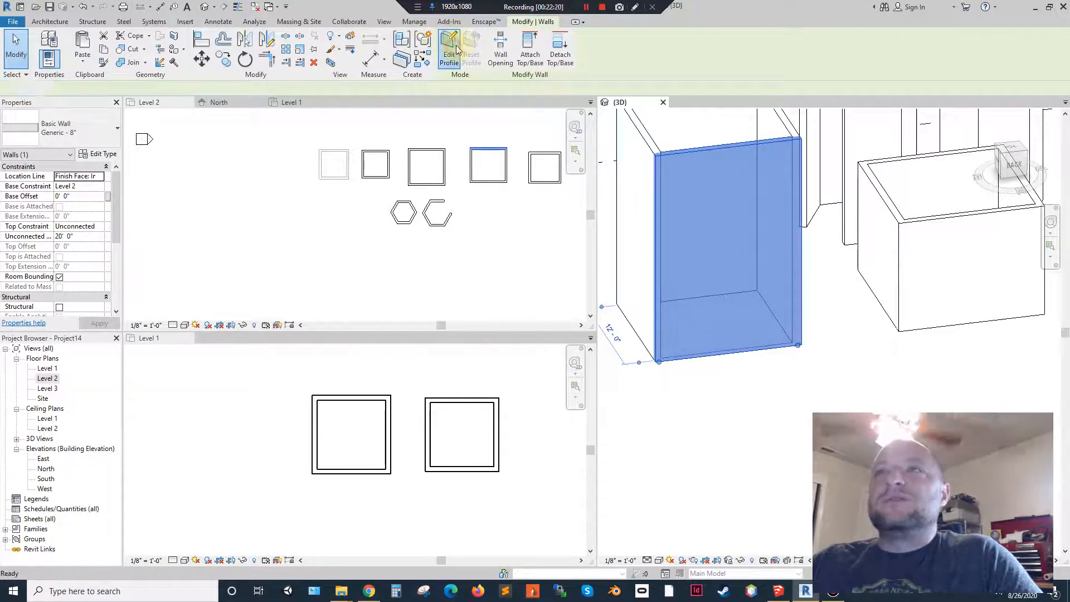
pyautogui.click(470, 37)
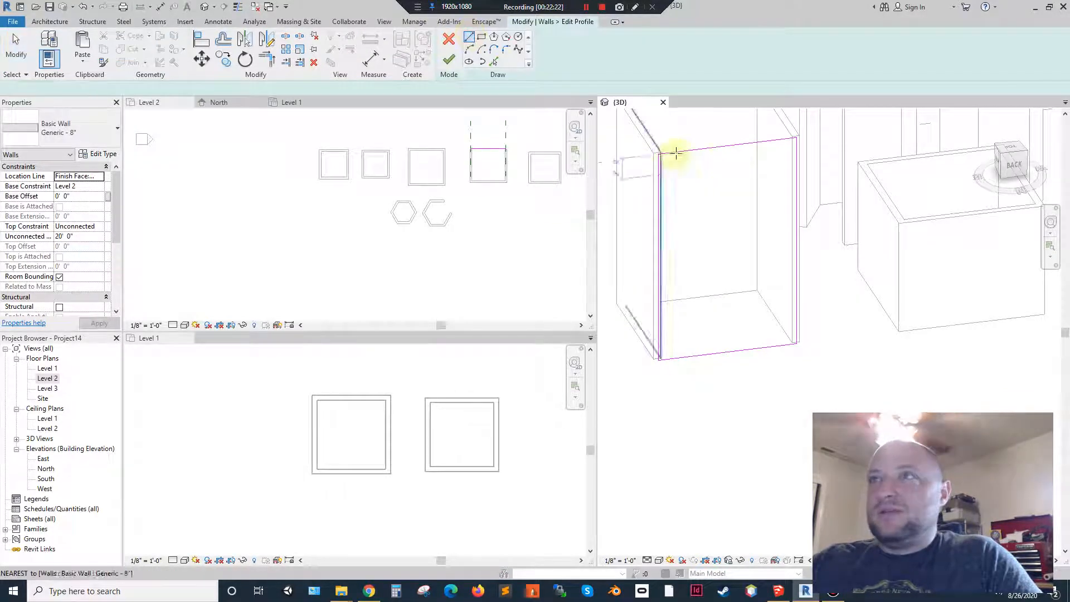
pyautogui.click(680, 152)
pyautogui.click(700, 254)
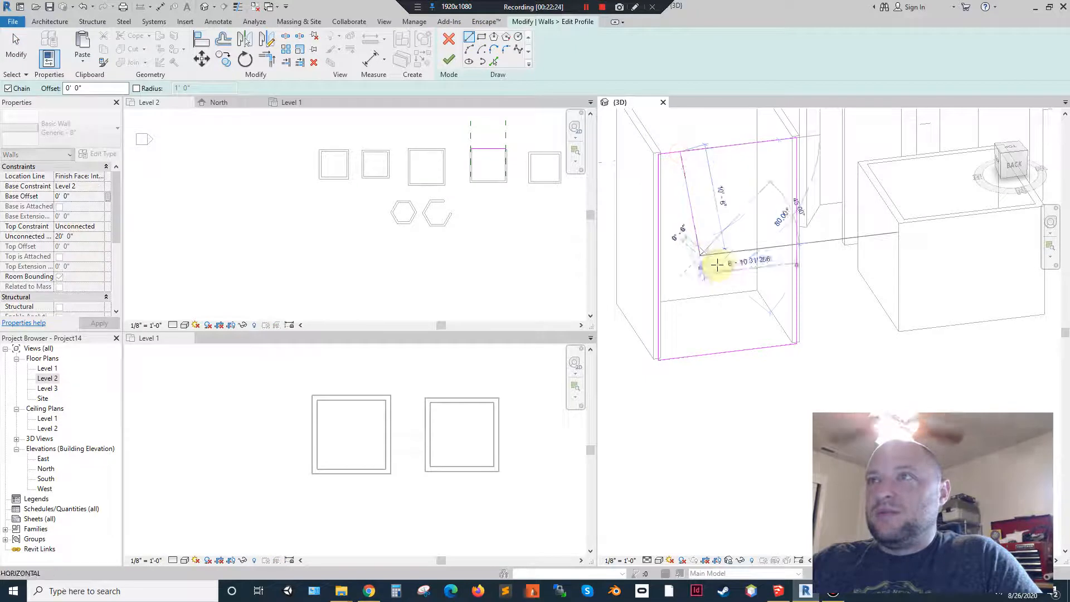
pyautogui.click(735, 297)
pyautogui.click(774, 142)
pyautogui.press('Escape')
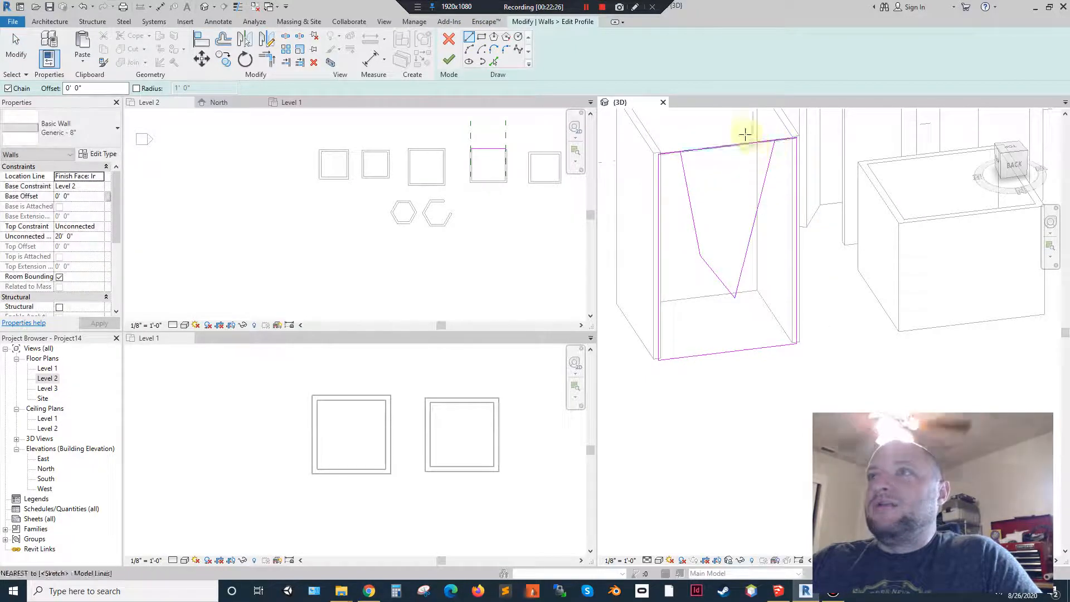
# - Split the profile's upper edge where it meets both ends of the notch and delete the segment between them
pyautogui.scroll(5, 641, 179)
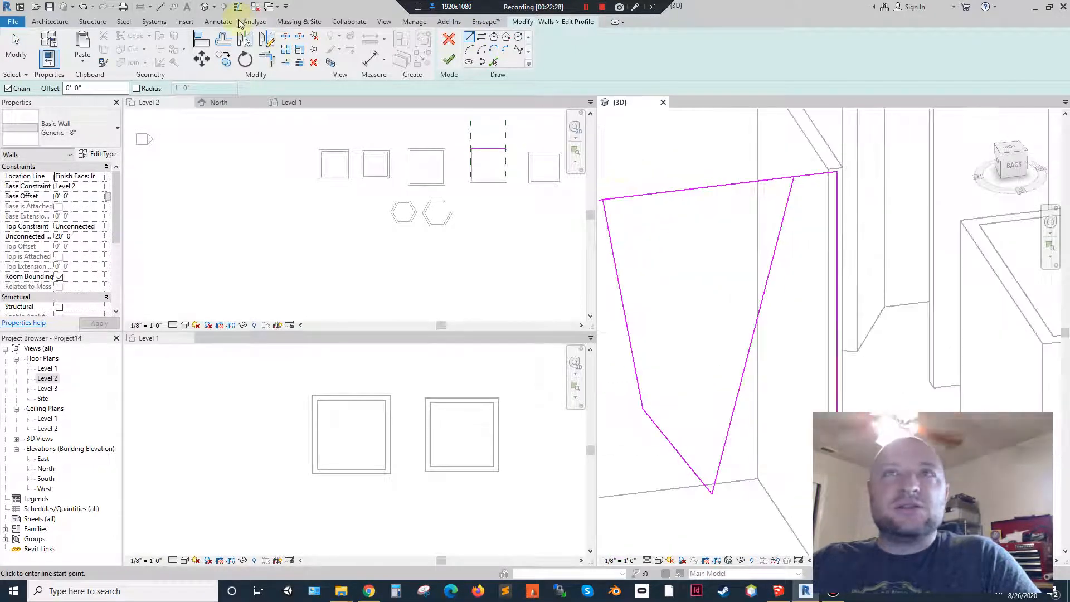
pyautogui.click(286, 36)
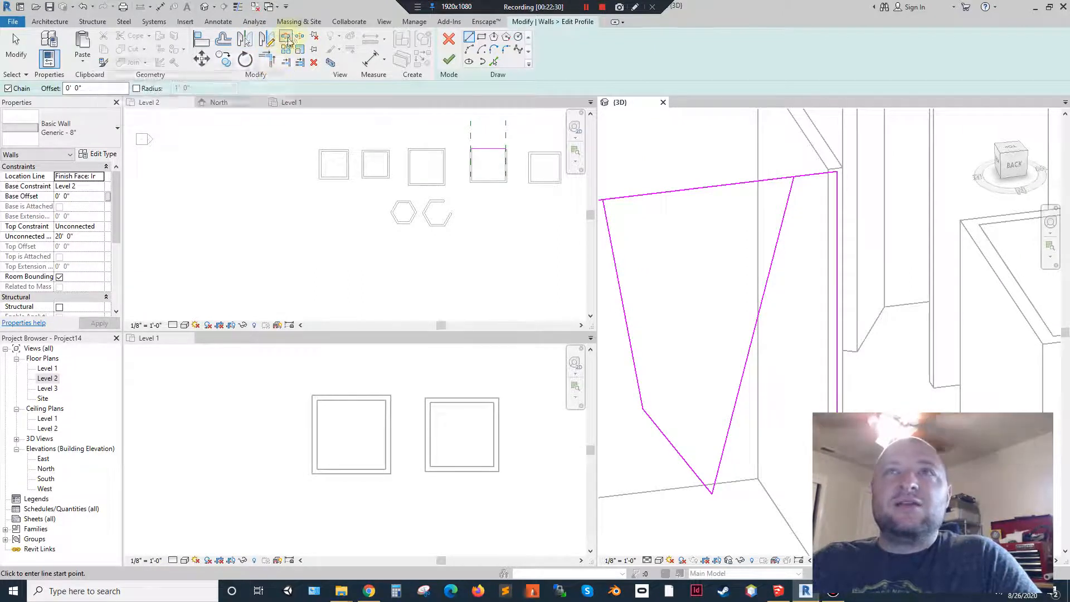
pyautogui.click(609, 199)
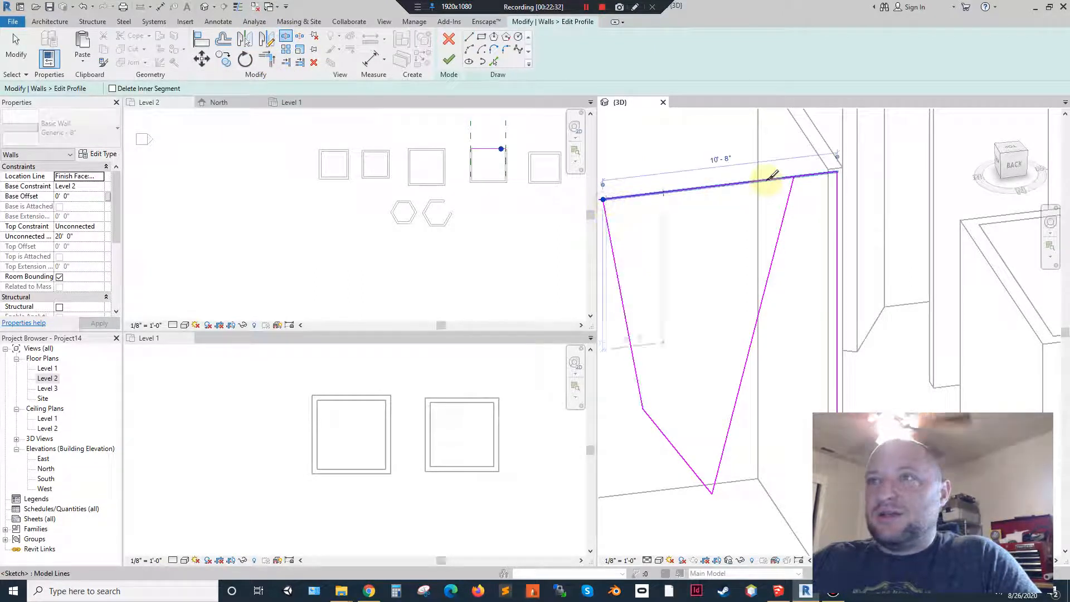
pyautogui.click(794, 177)
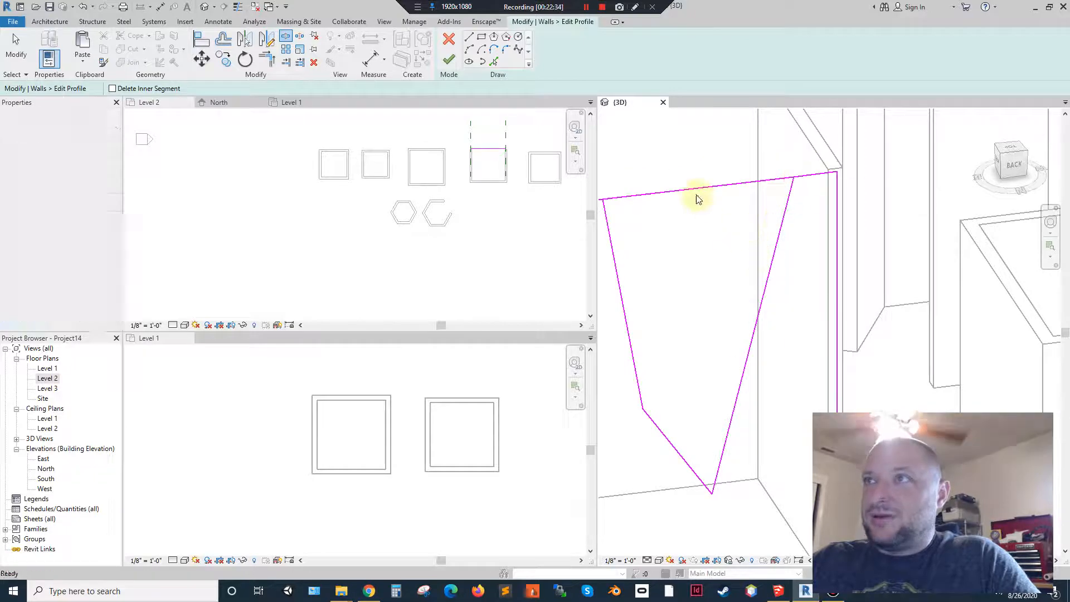
pyautogui.press('Escape')
pyautogui.press('Delete')
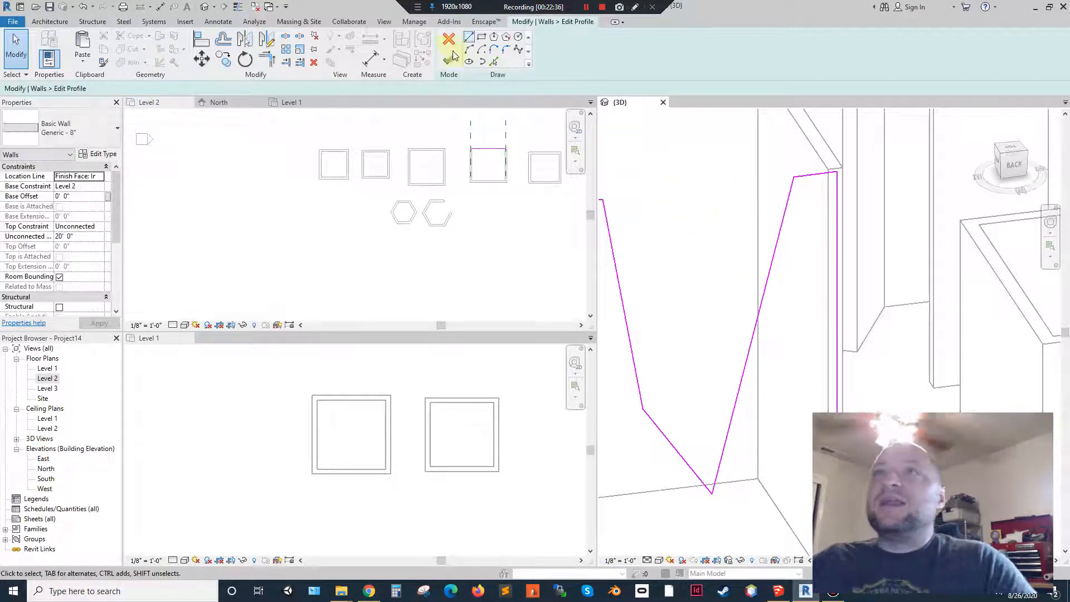
# - Finish the profile edit and inspect the notched wall in 3D
pyautogui.click(449, 59)
pyautogui.click(707, 271)
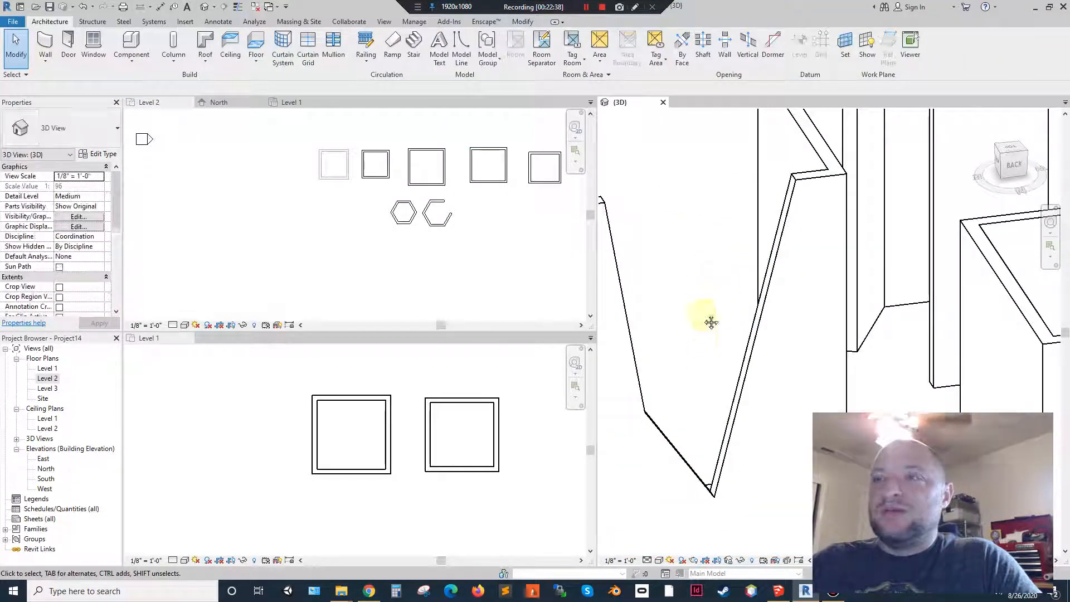
pyautogui.scroll(3, 713, 317)
pyautogui.scroll(-5, 691, 435)
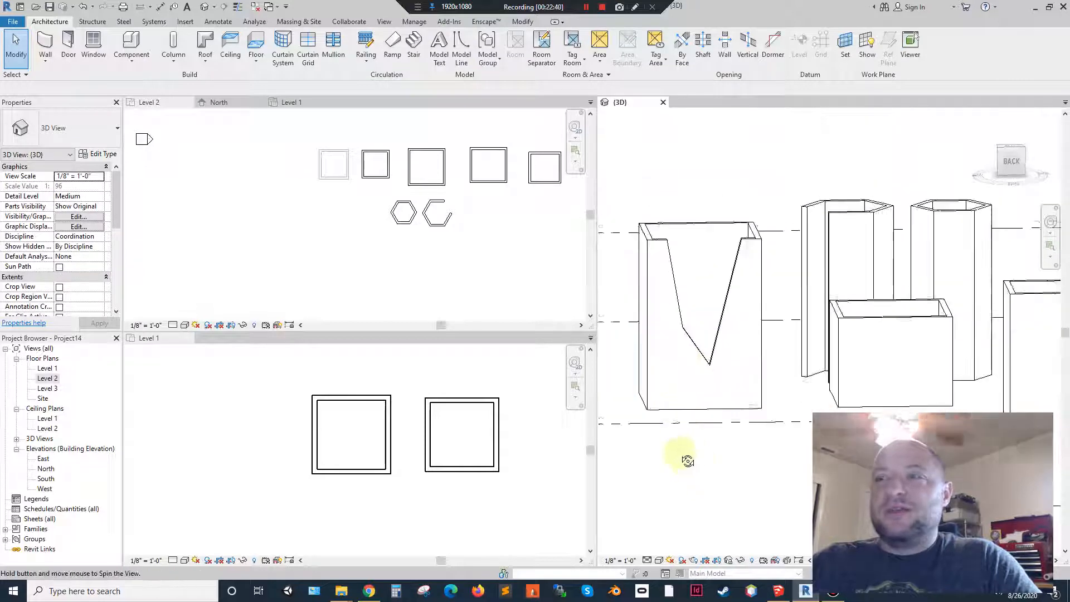
pyautogui.keyDown('shift'); pyautogui.moveTo(686, 459); pyautogui.dragTo(770, 521, button='middle'); pyautogui.keyUp('shift')
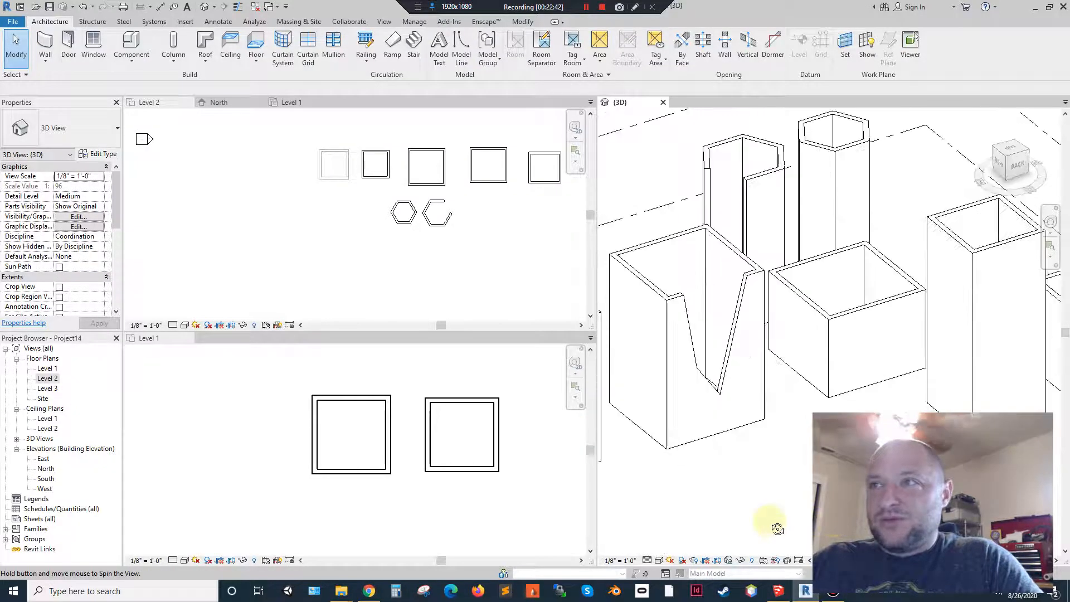